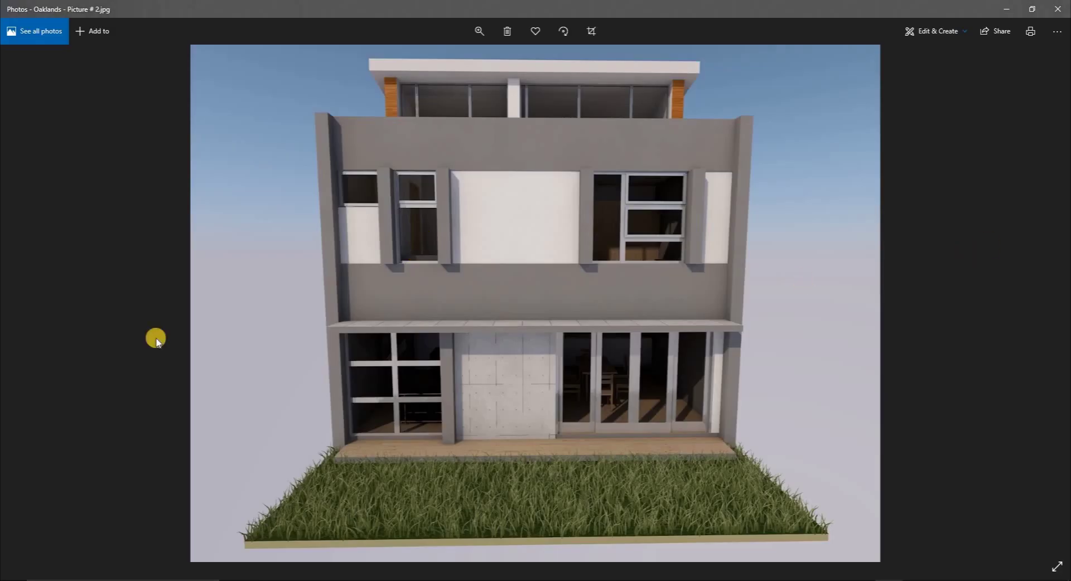
Compare the two rendered pictures of the Oaklands house and switch to the ARCHICAD model
click(30, 308)
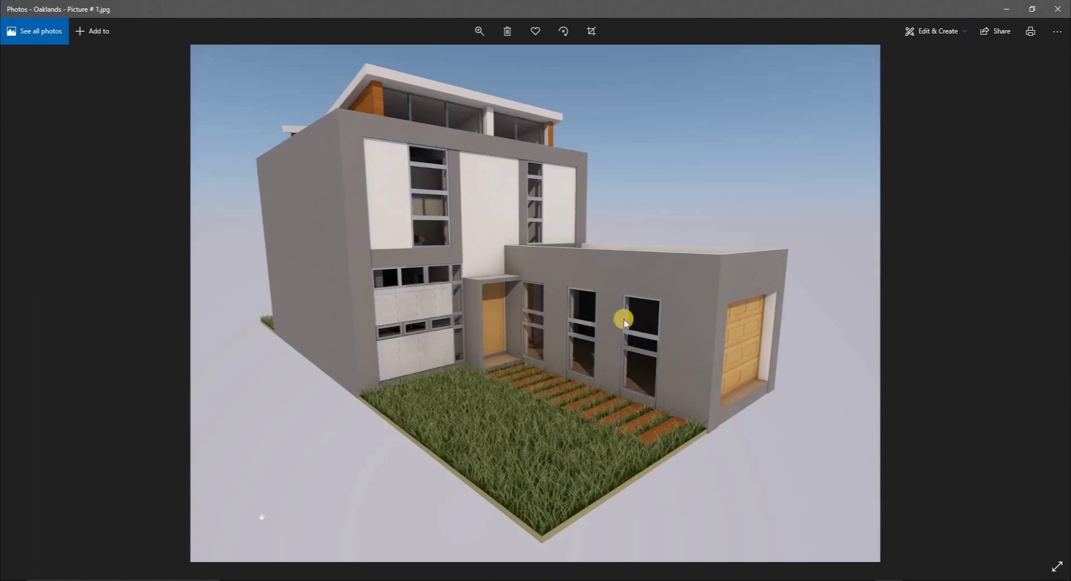
click(1045, 305)
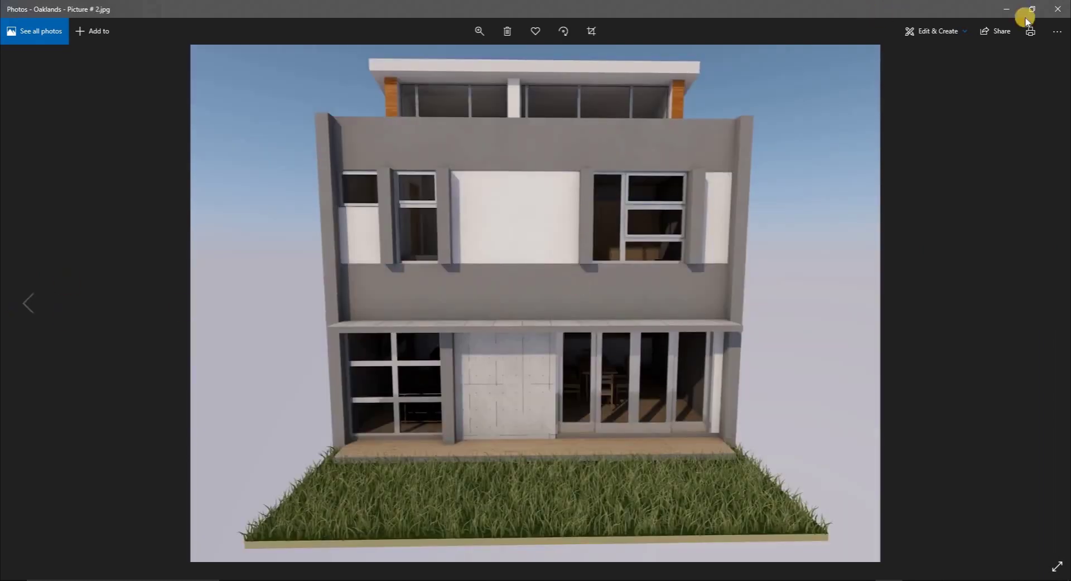
click(1007, 9)
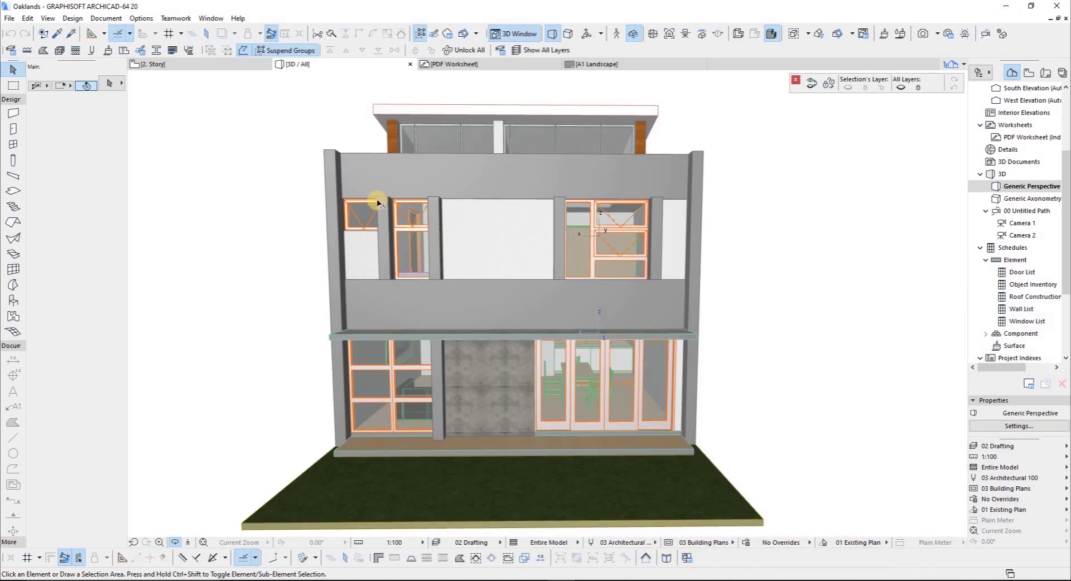
Examine the house model's exterior in 3D from all around, including the garage wing, the front facade and the roof
drag(575, 223, 304, 187)
scroll(304, 187, down, 5)
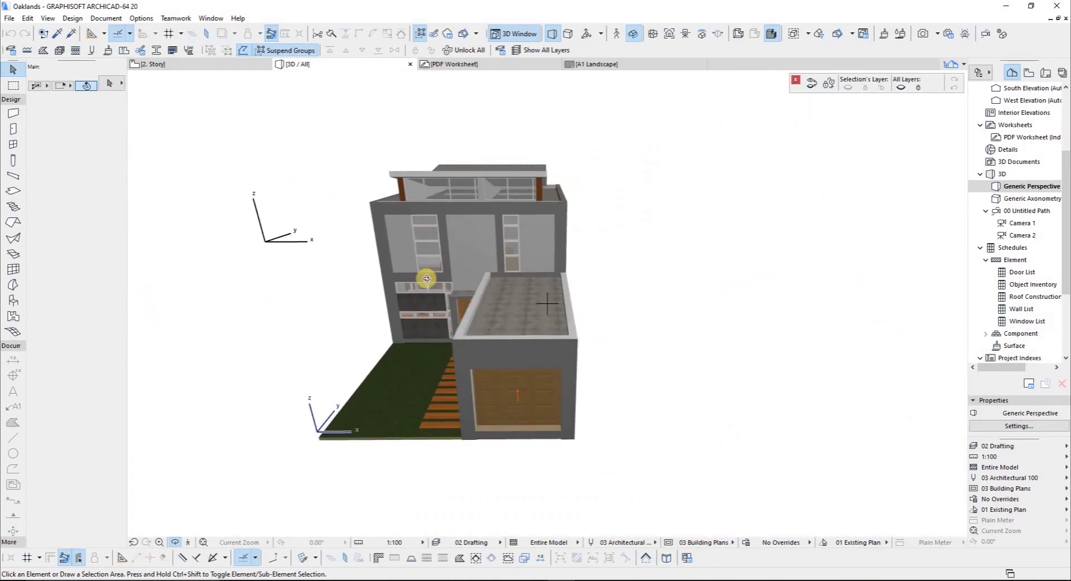
drag(364, 206, 298, 202)
drag(388, 167, 386, 241)
scroll(390, 233, up, 5)
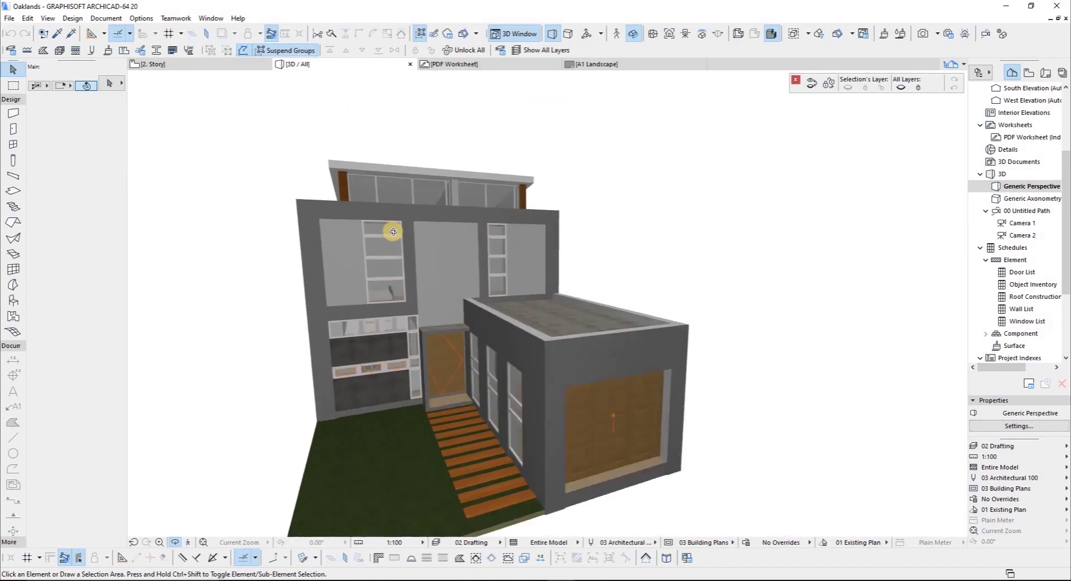
drag(324, 304, 516, 201)
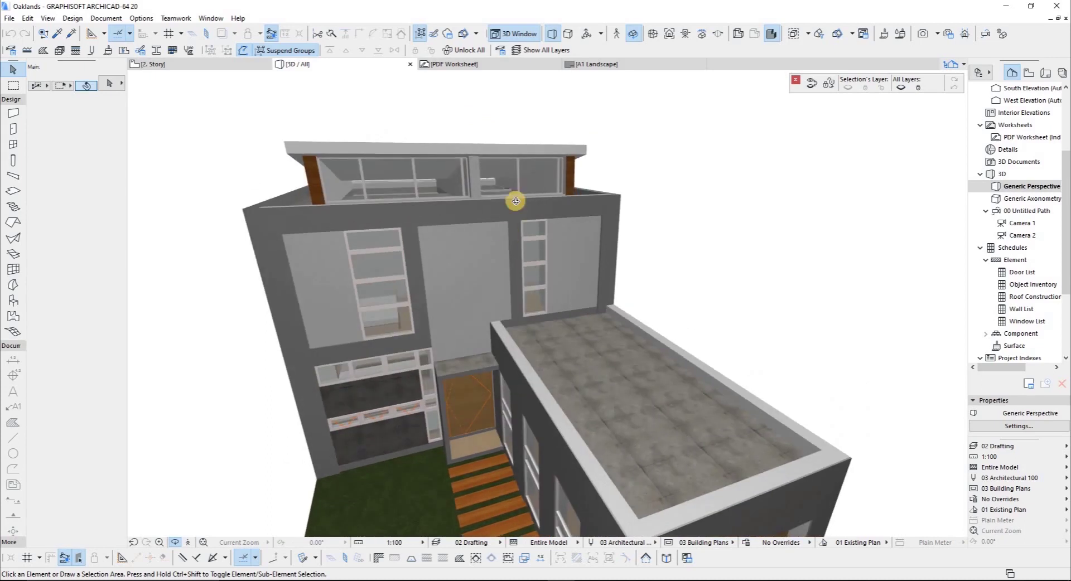
drag(392, 91, 270, 201)
drag(643, 210, 436, 258)
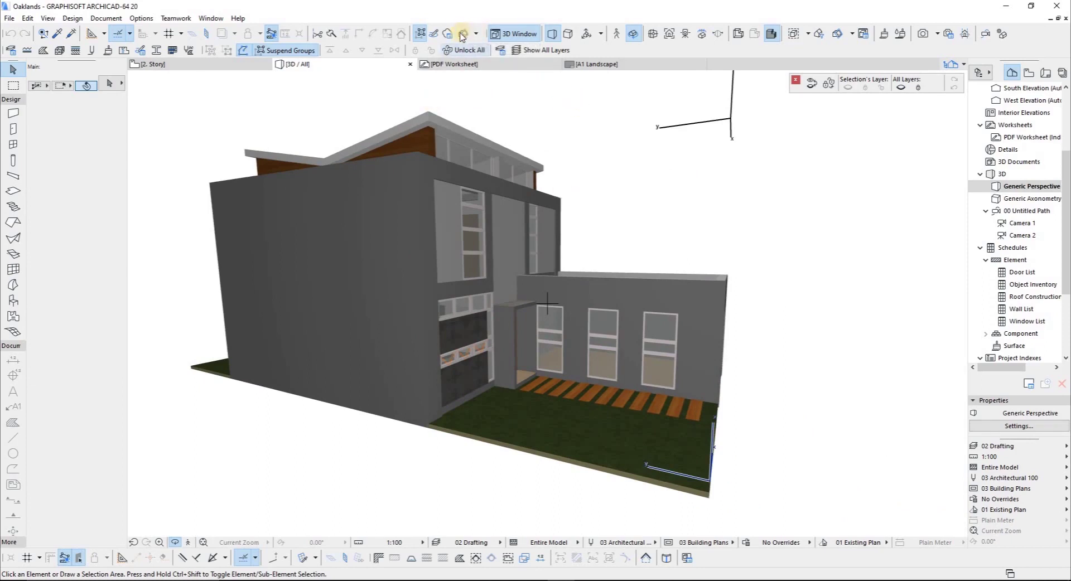
Enable the 3D Cutaway display for the house model, switching it off and on again to check it
click(482, 35)
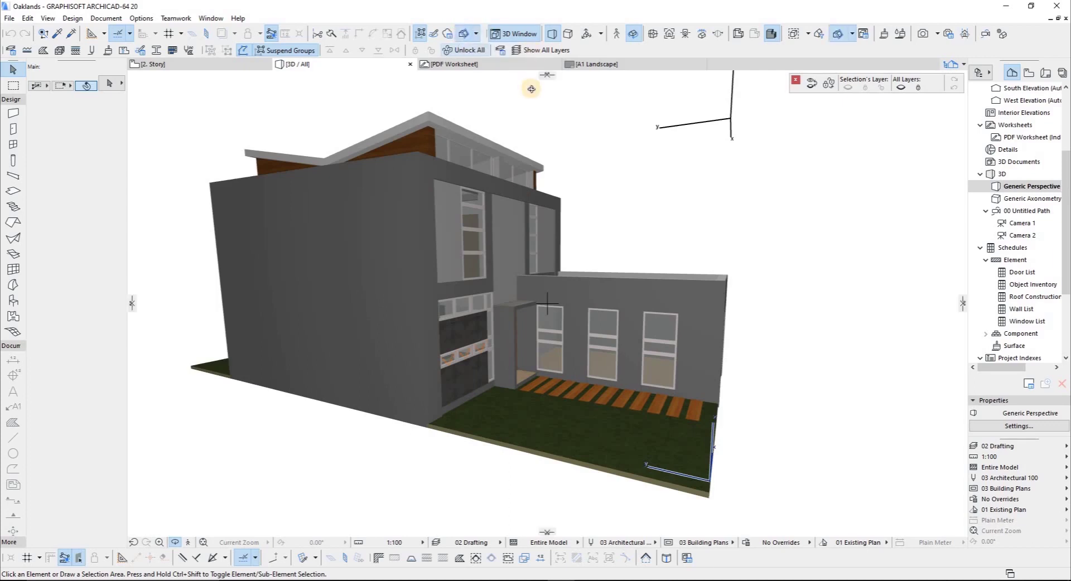
key(ctrl+y)
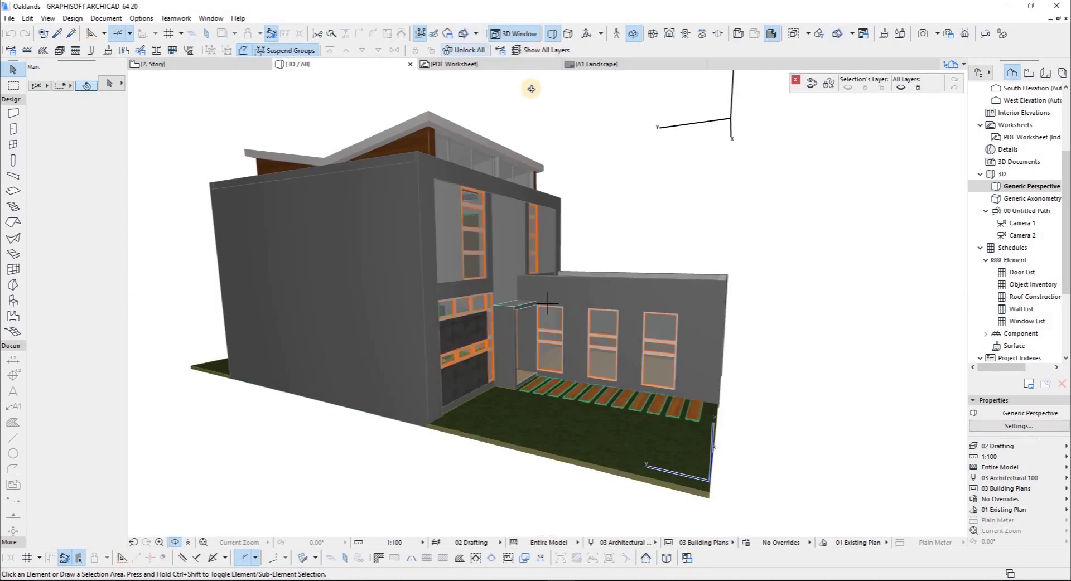
key(ctrl+y)
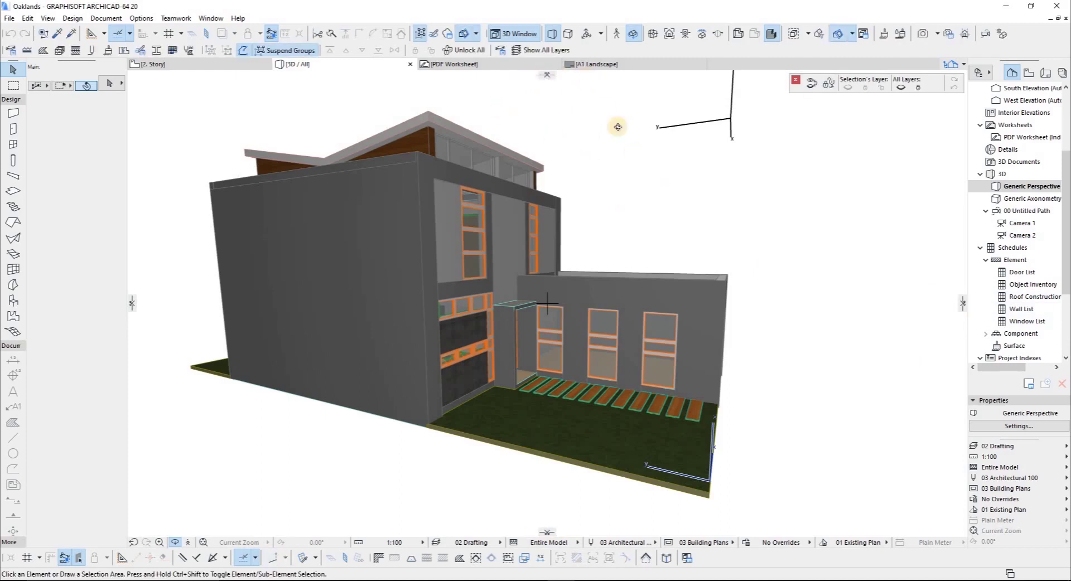
drag(548, 91, 283, 151)
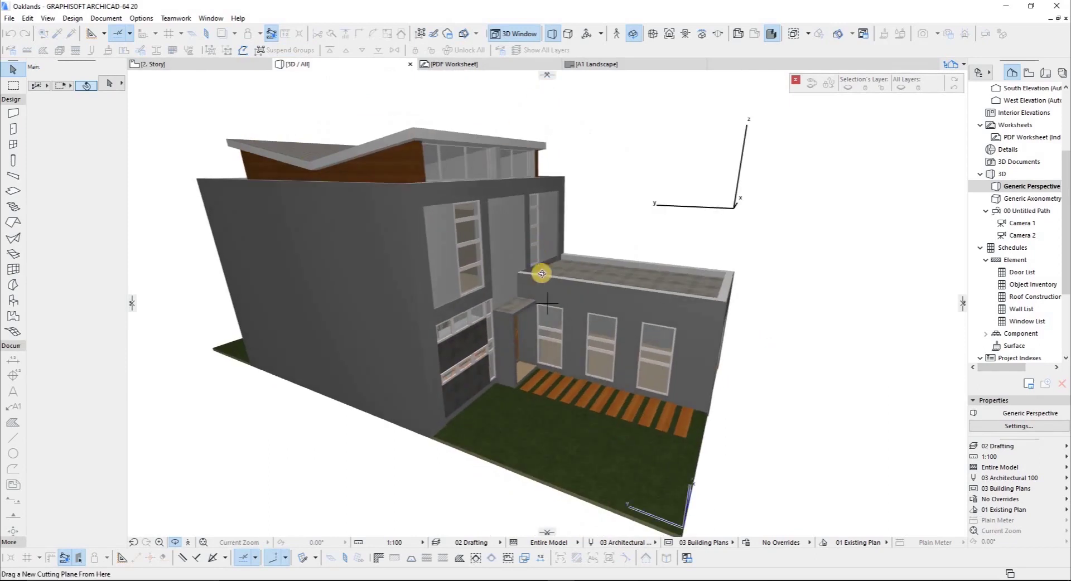
drag(547, 246, 523, 290)
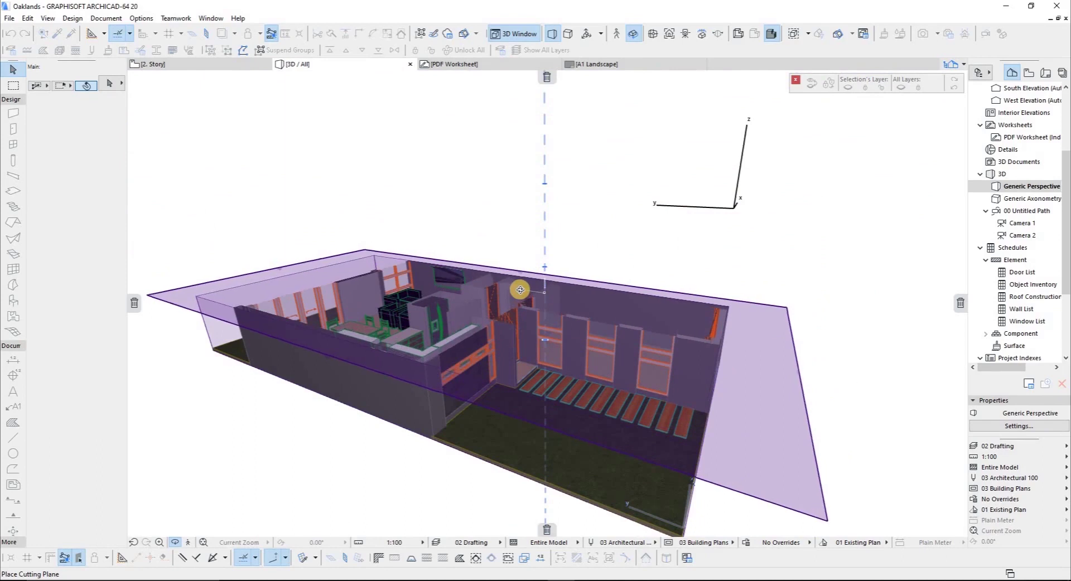
click(515, 253)
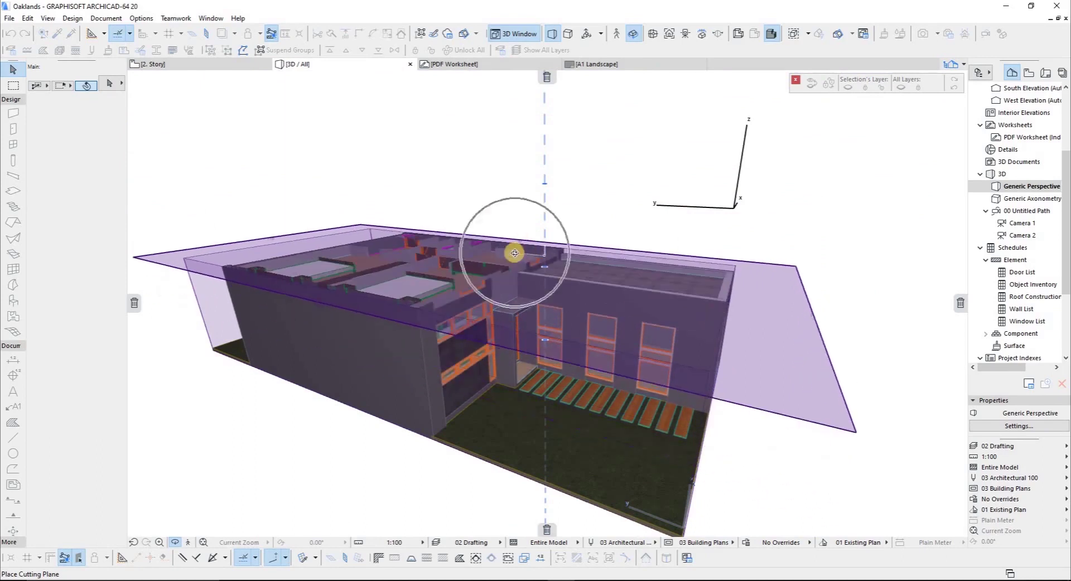
shift+middle_drag(514, 281, 471, 285)
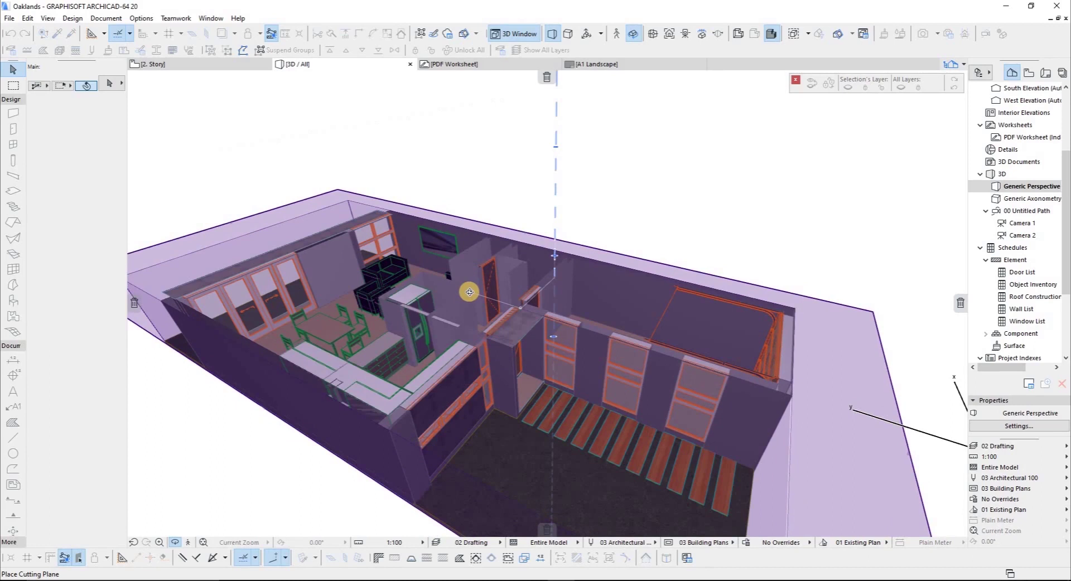
shift+middle_drag(470, 301, 474, 322)
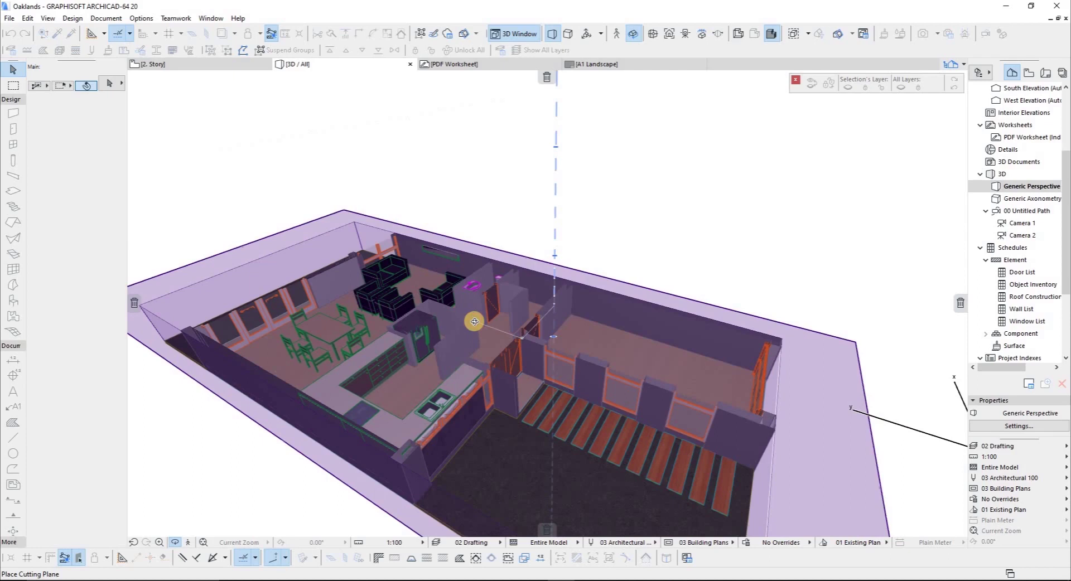
click(475, 321)
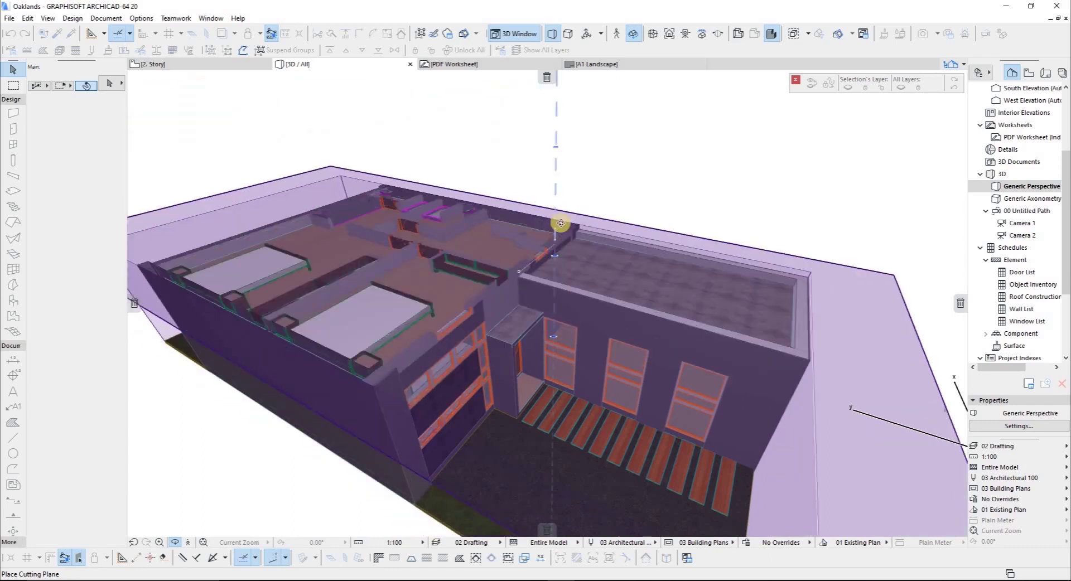
key(Escape)
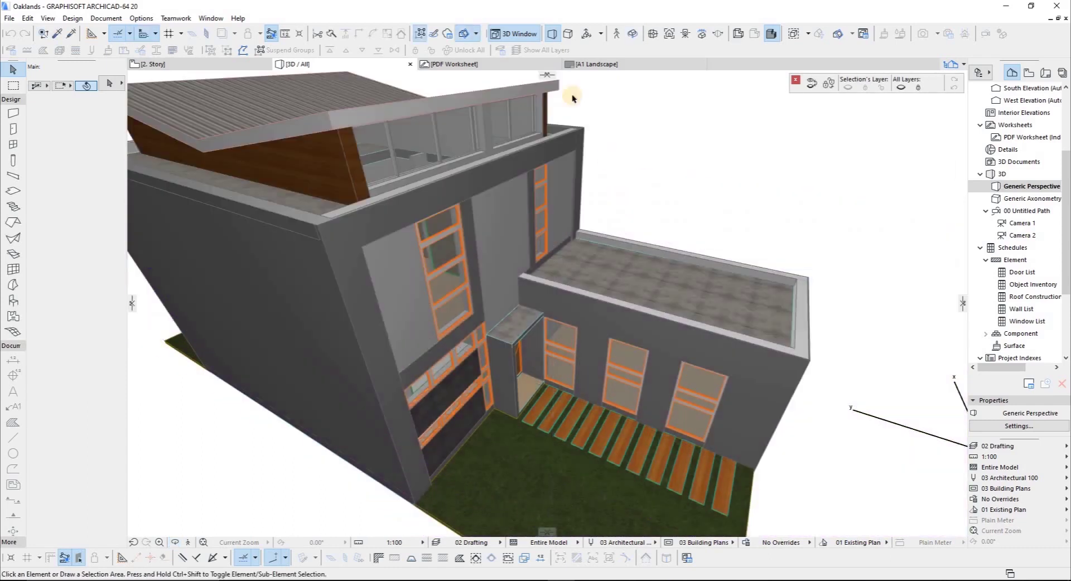
click(546, 75)
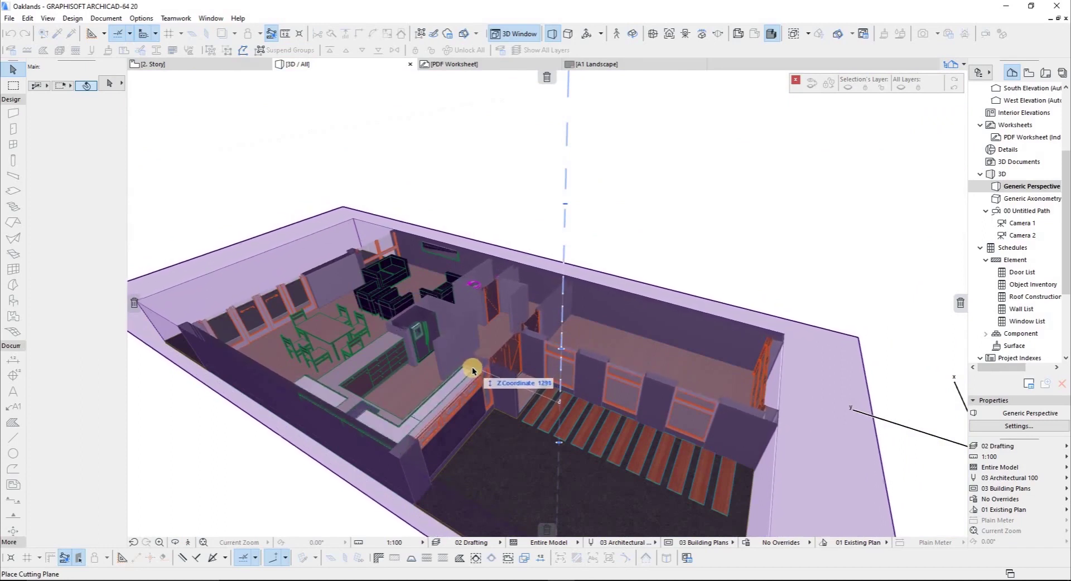
click(472, 370)
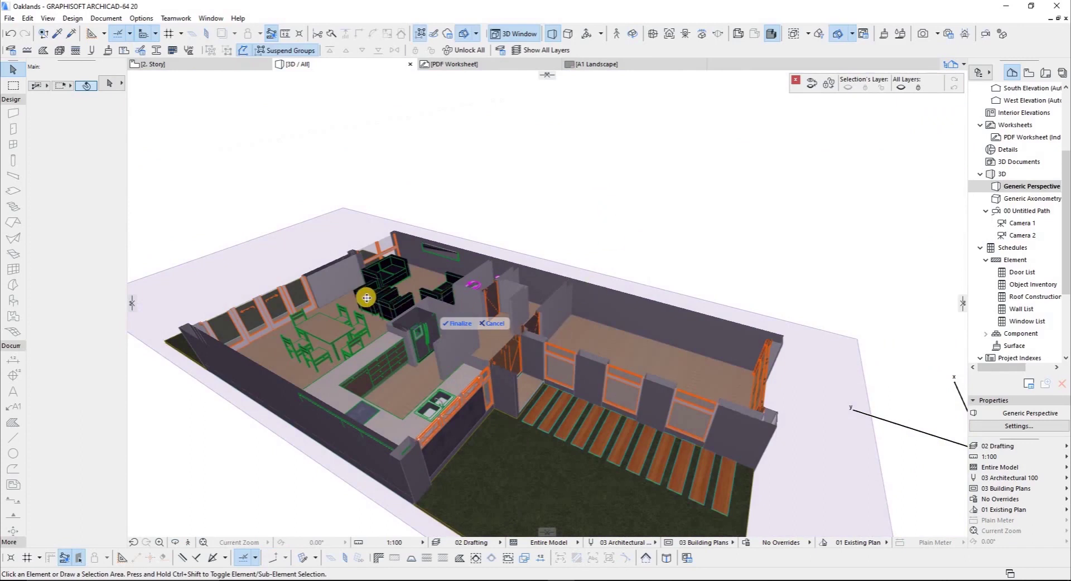
click(339, 306)
drag(383, 313, 332, 294)
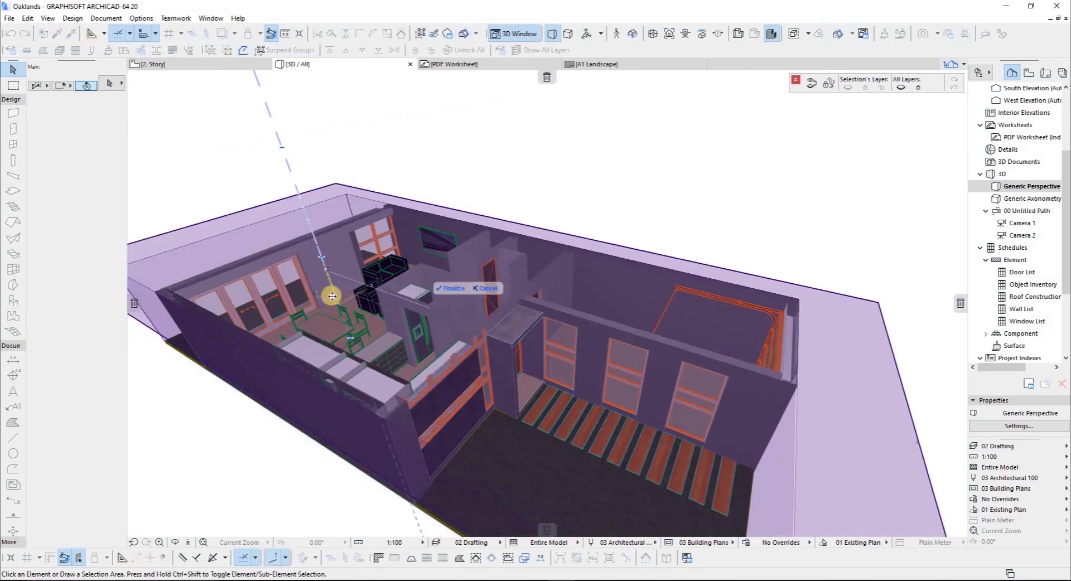
click(486, 288)
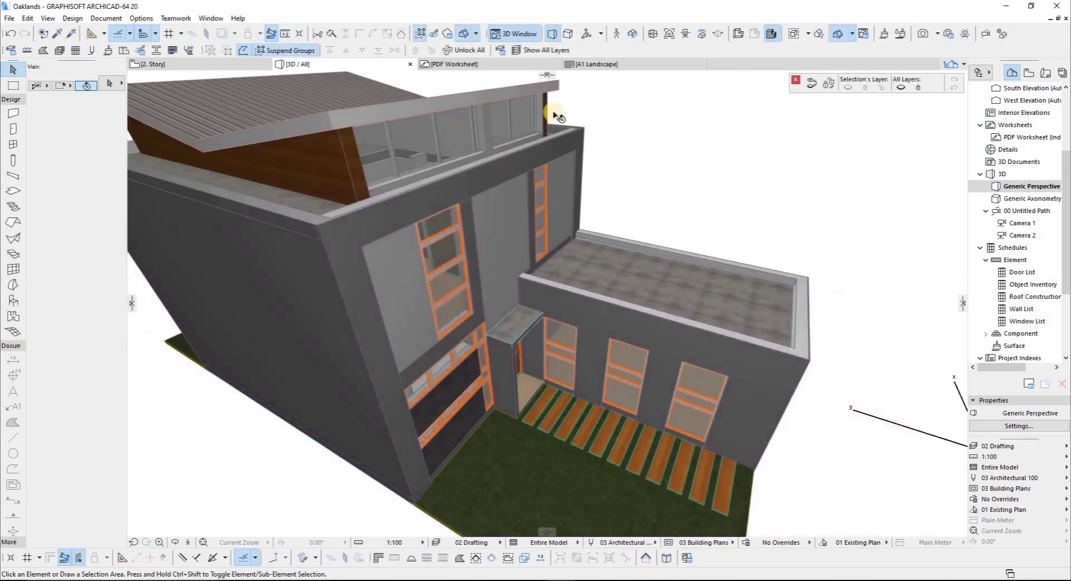
Place a horizontal cutting plane through the ground-floor walls, removing everything above it, and finalize the cut
drag(544, 82, 461, 365)
click(461, 364)
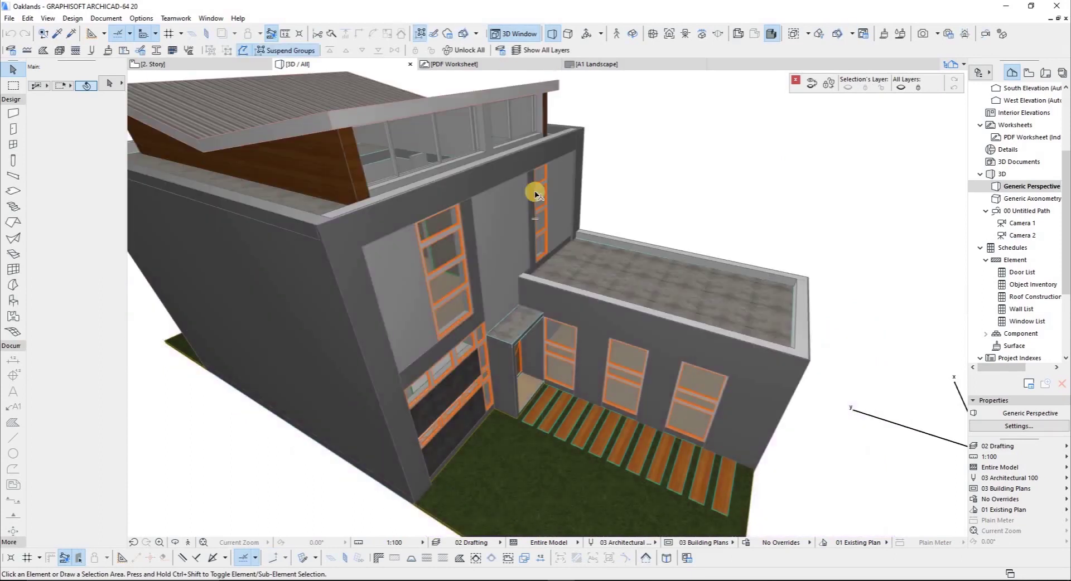
scroll(688, 242, down, 5)
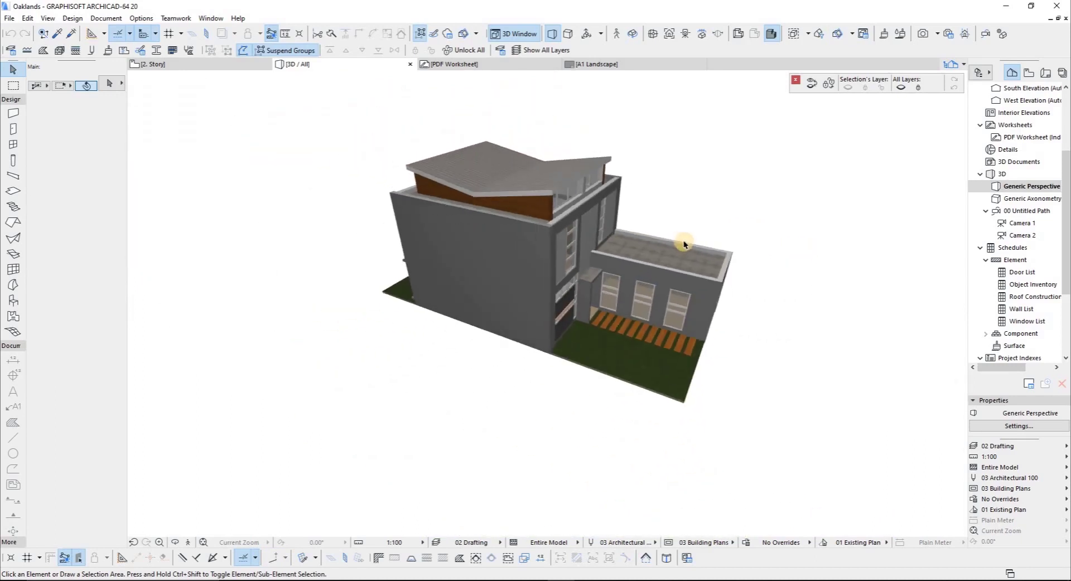
scroll(687, 243, up, 3)
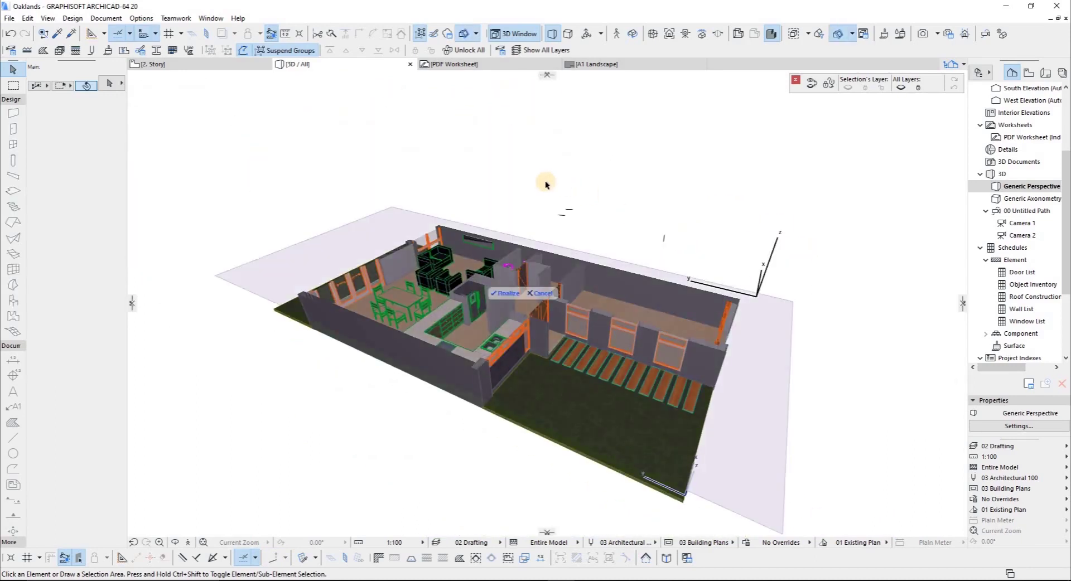
key(o)
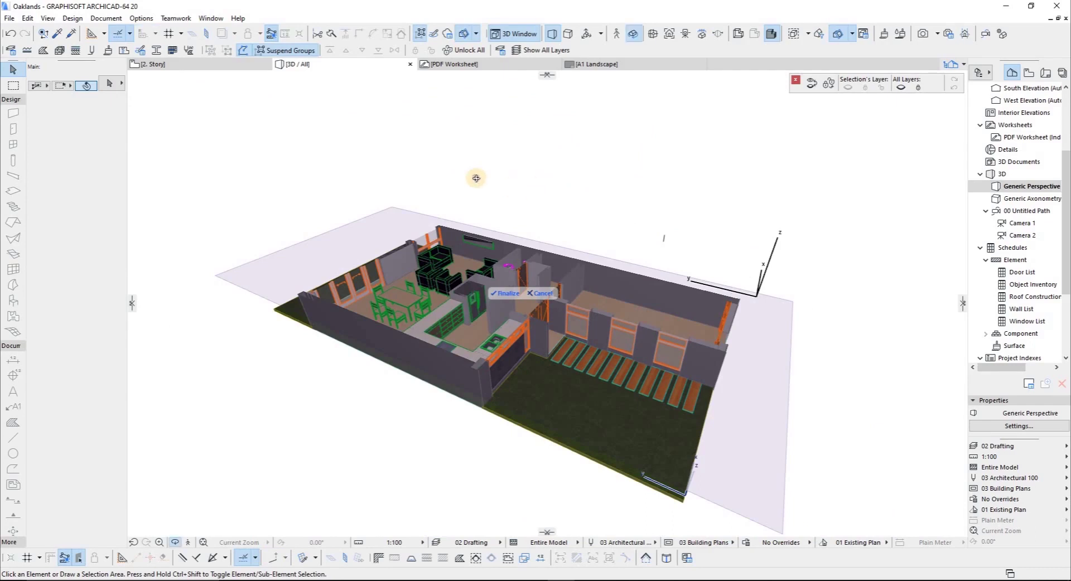
drag(616, 188, 565, 327)
drag(456, 371, 439, 343)
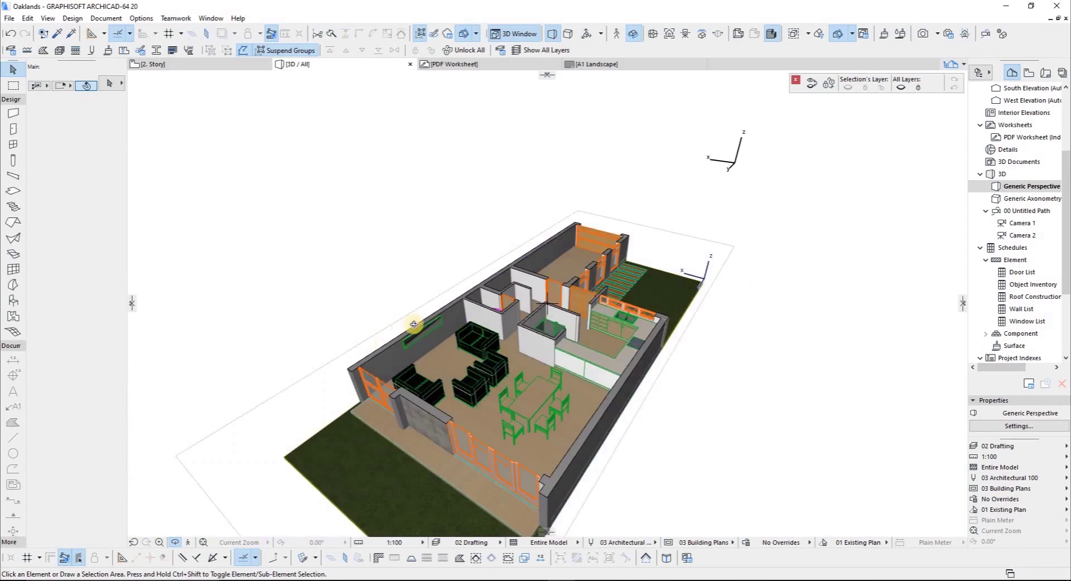
Examine the cut-open ground floor from several sides, covering the garage, kitchen, washroom, dining area and living area
mouse_move(565, 316)
mouse_down()
mouse_move(725, 309)
mouse_move(609, 298)
mouse_up()
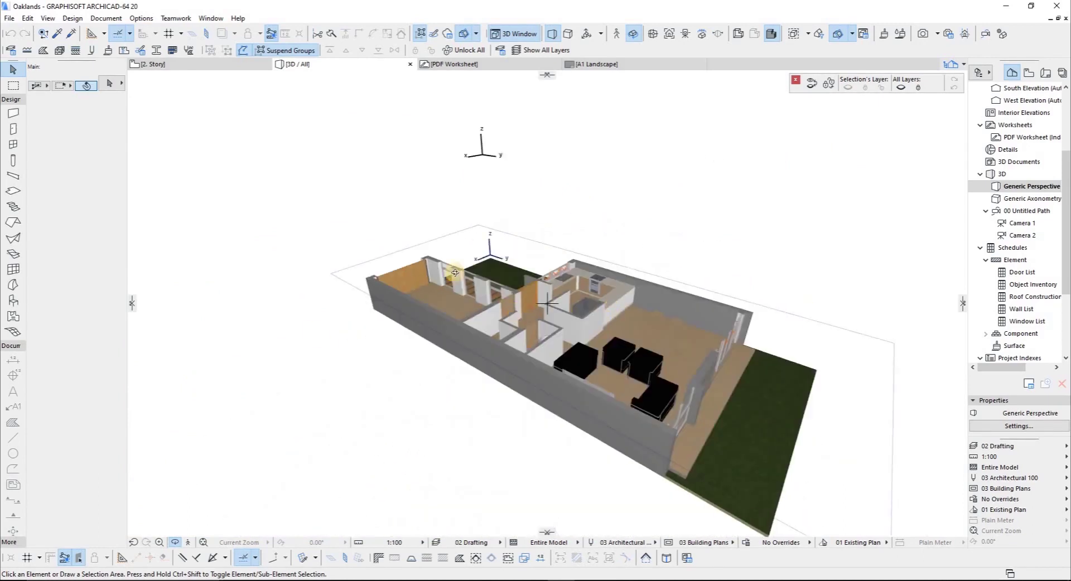
scroll(534, 309, up, 8)
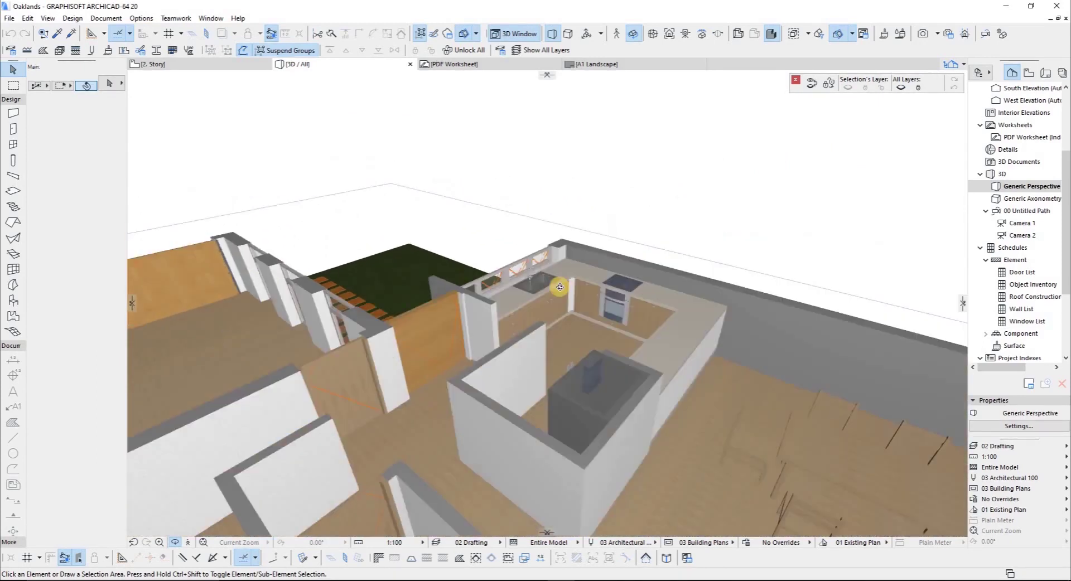
scroll(544, 286, down, 10)
drag(370, 344, 538, 329)
drag(137, 352, 443, 320)
scroll(613, 368, down, 5)
scroll(547, 329, up, 5)
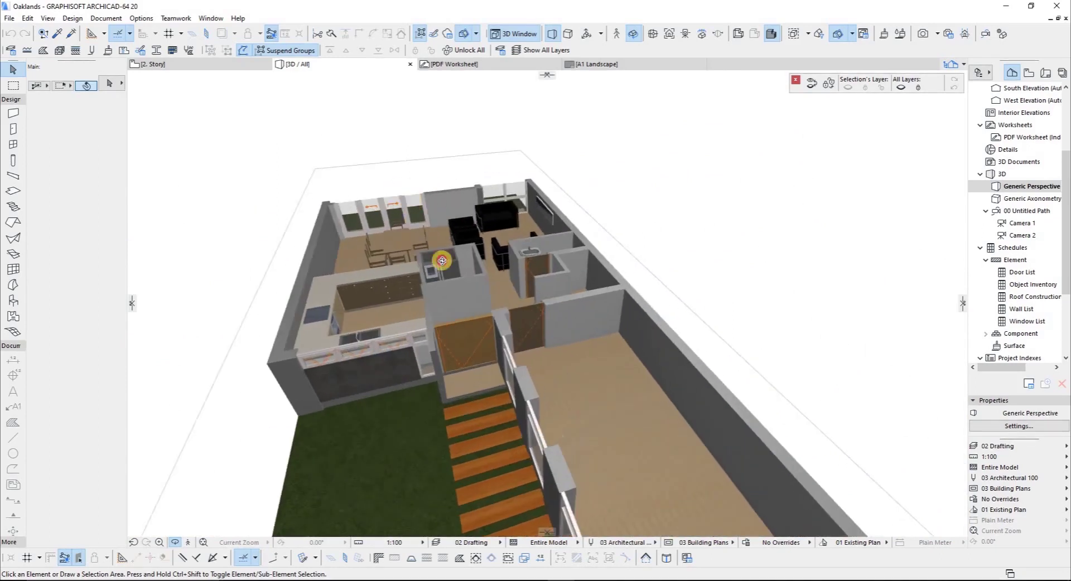
drag(402, 327, 690, 335)
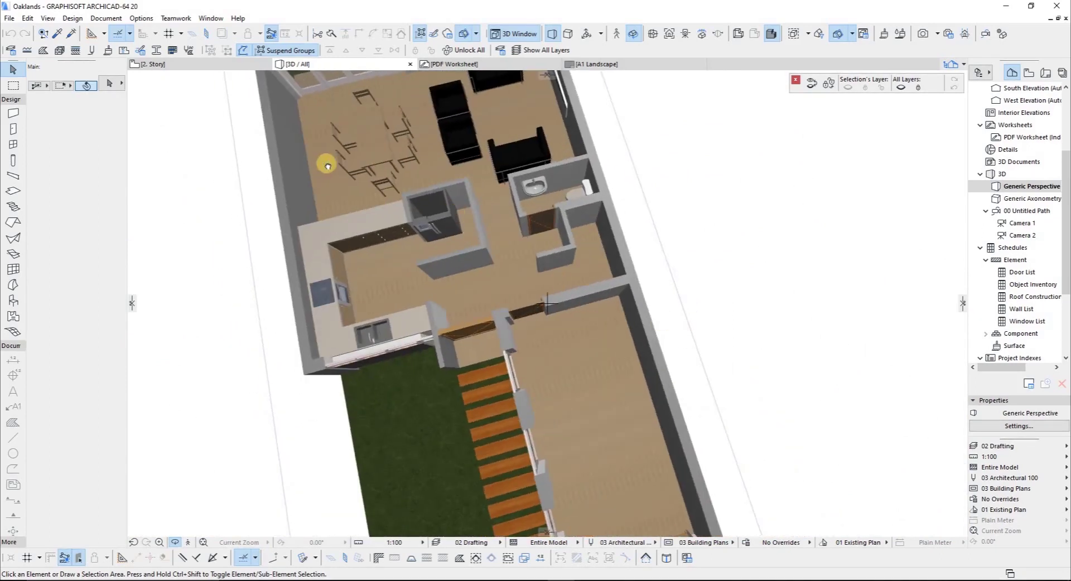
drag(473, 251, 692, 313)
drag(725, 229, 696, 277)
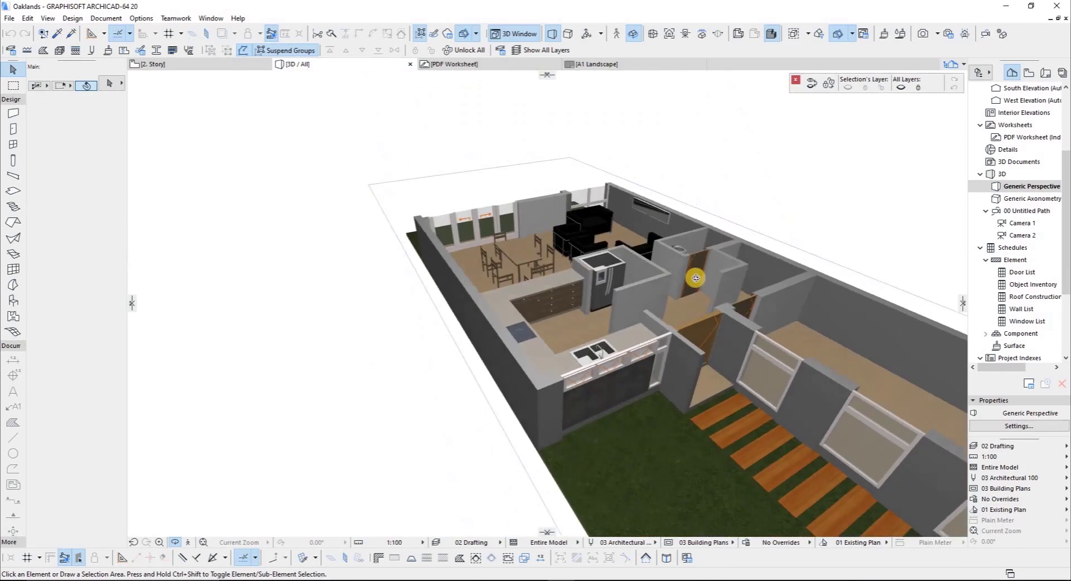
scroll(248, 340, up, 5)
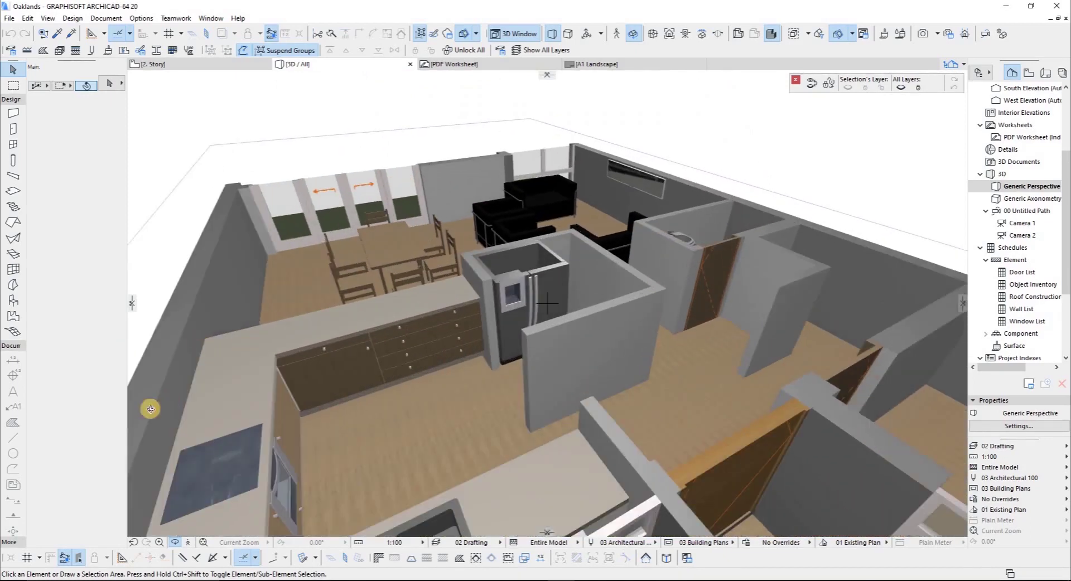
scroll(340, 389, down, 5)
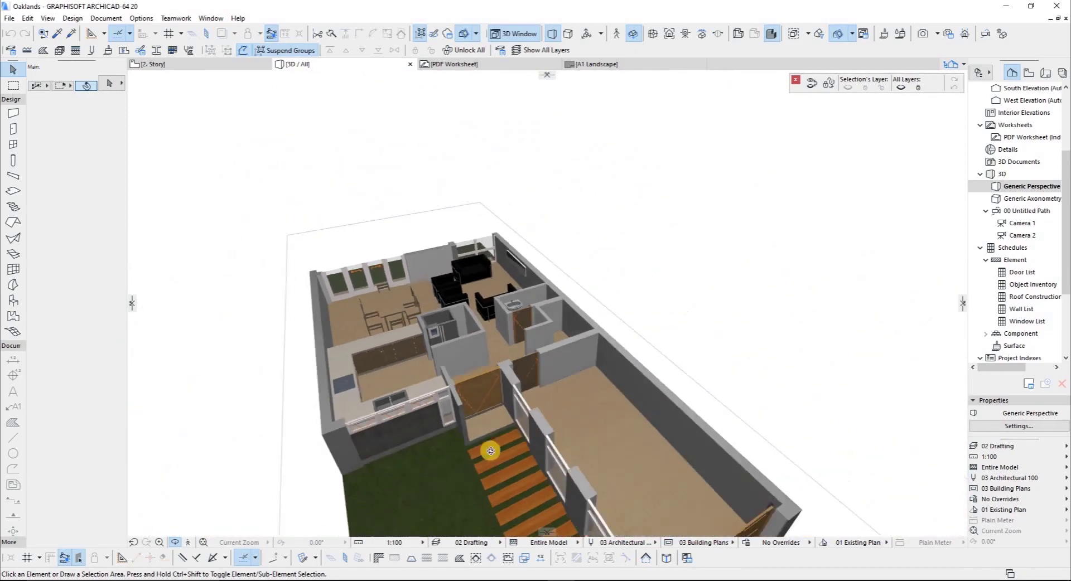
drag(471, 380, 317, 308)
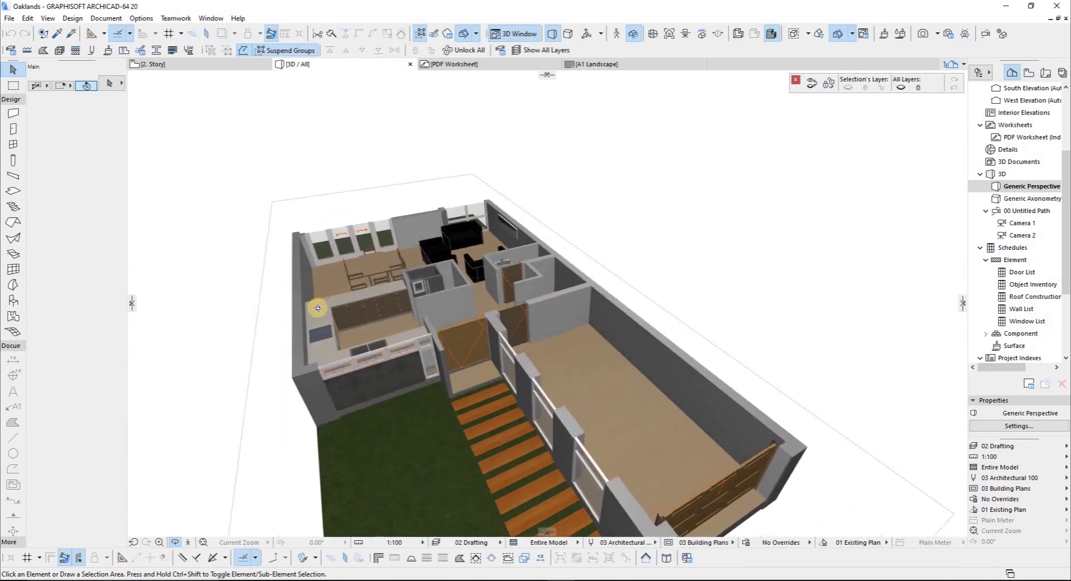
drag(340, 342, 498, 296)
scroll(522, 349, up, 3)
scroll(460, 267, down, 2)
drag(434, 320, 279, 311)
scroll(533, 370, up, 2)
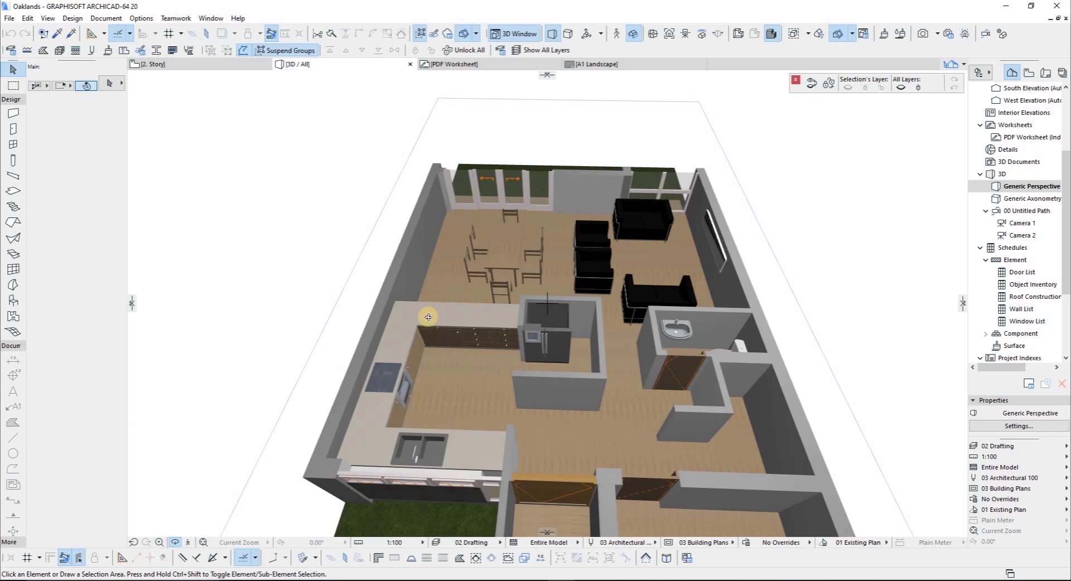
Open the Ground Floor plan and bring the house's kitchen and entrance area into close view
key(F2)
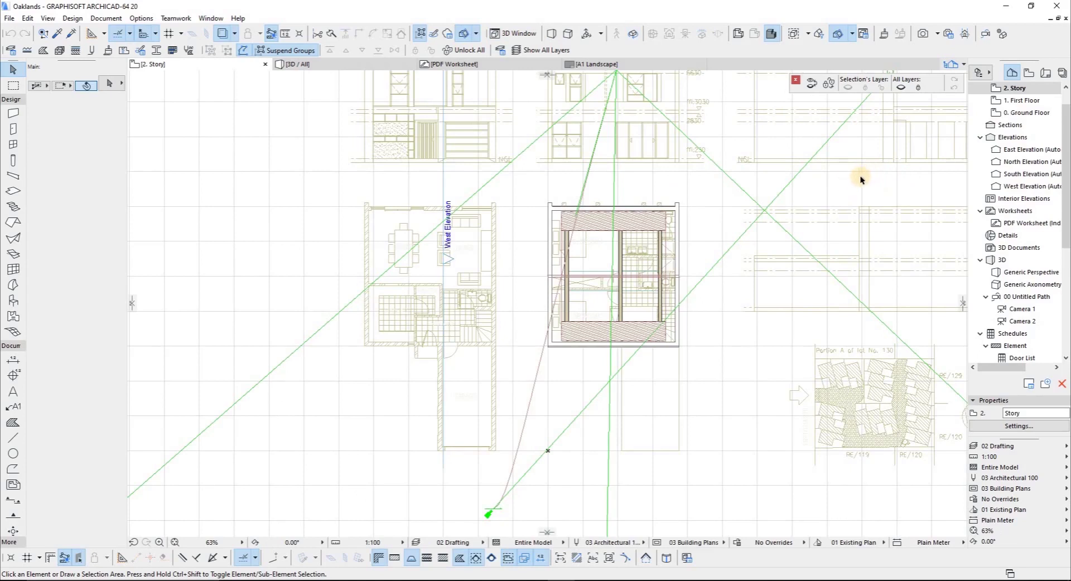
click(992, 114)
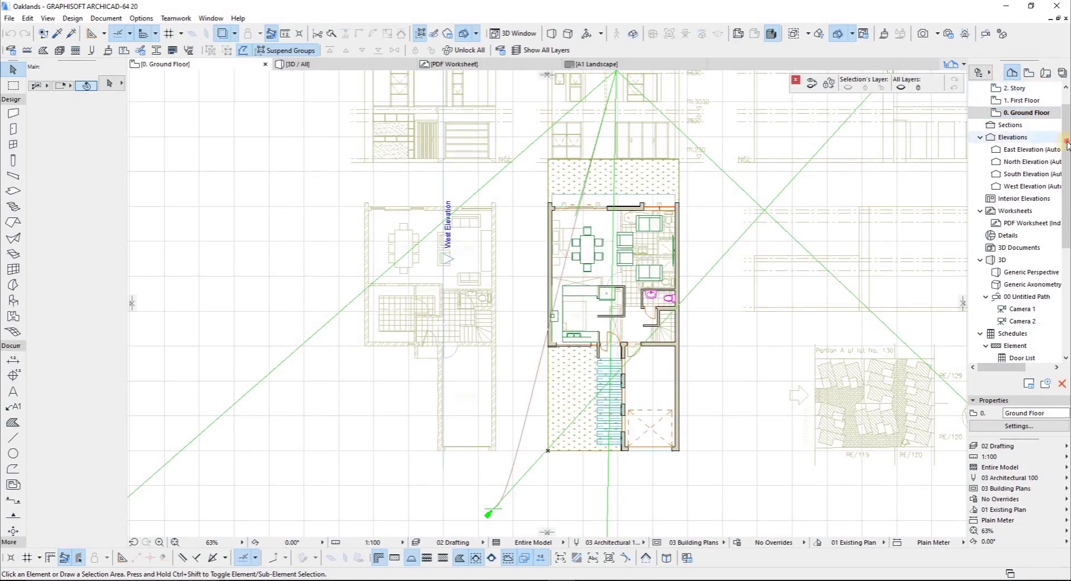
scroll(1038, 106, up, 1)
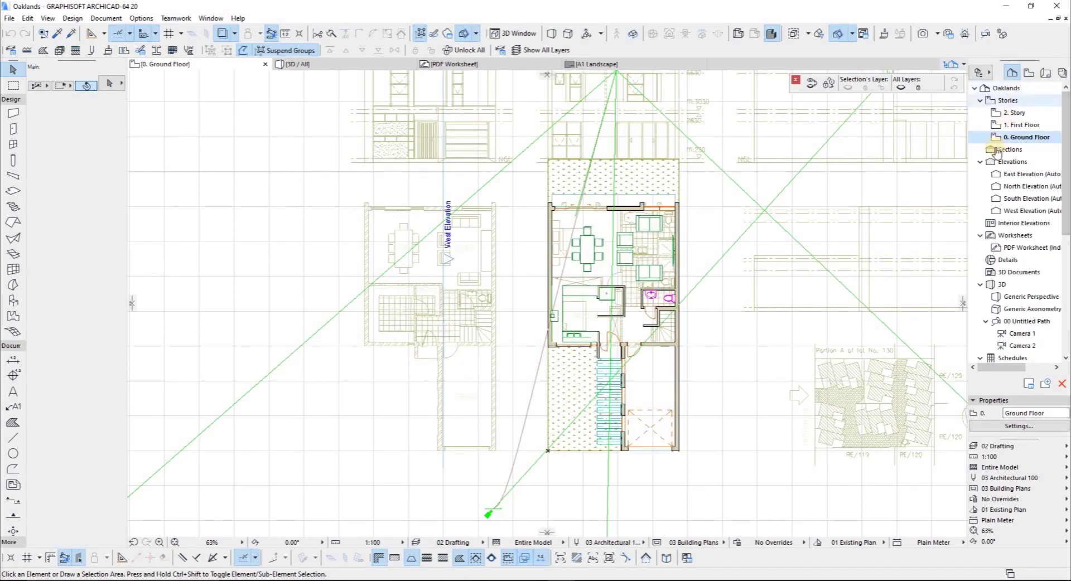
scroll(544, 362, up, 5)
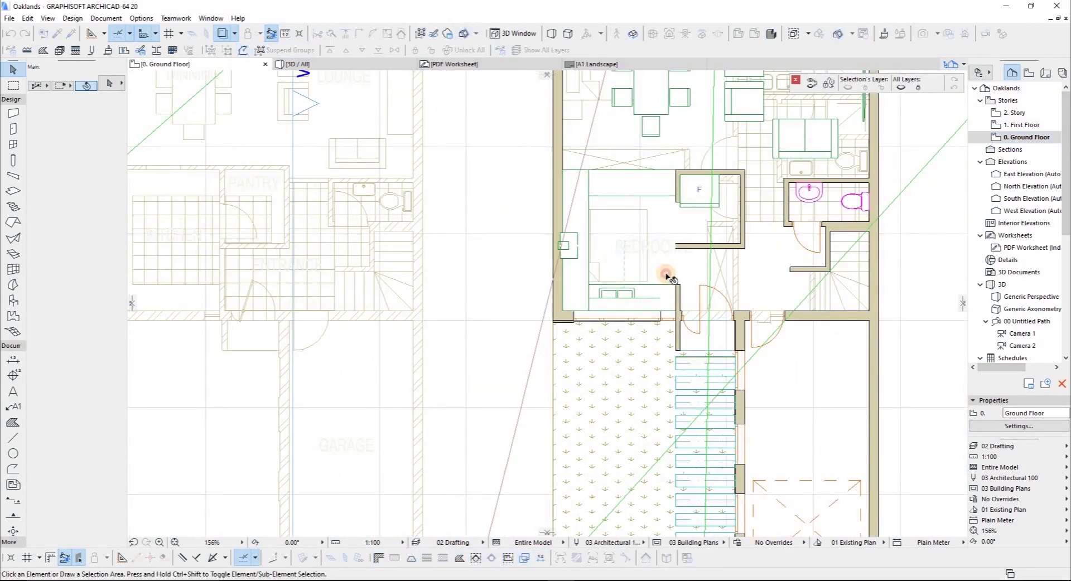
Cut a hole in the ground-floor slab covering the kitchen, pantry, hallway, washroom and stair area, following the inner faces of the outer walls
click(633, 269)
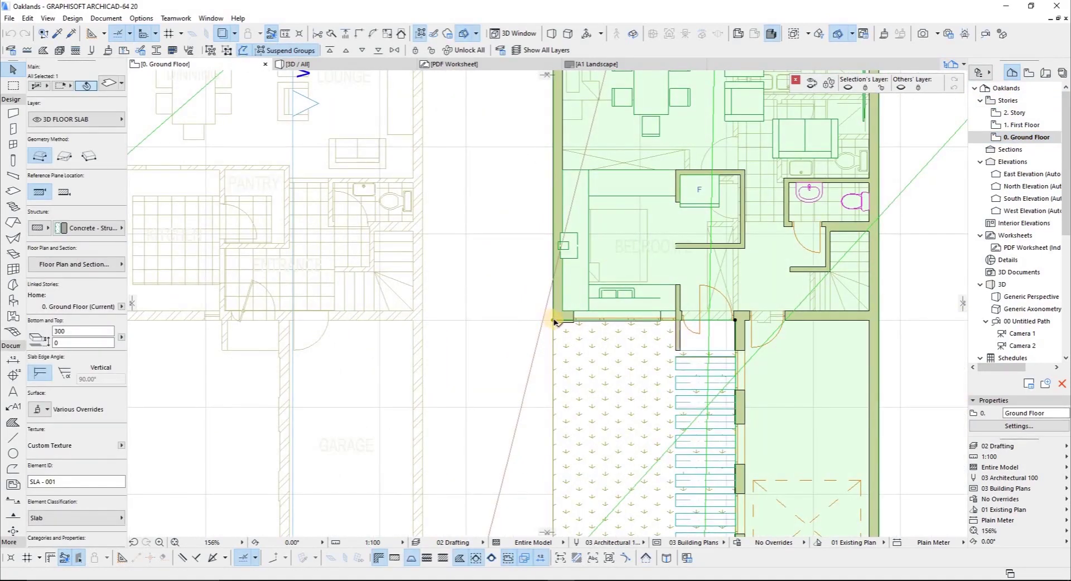
click(555, 321)
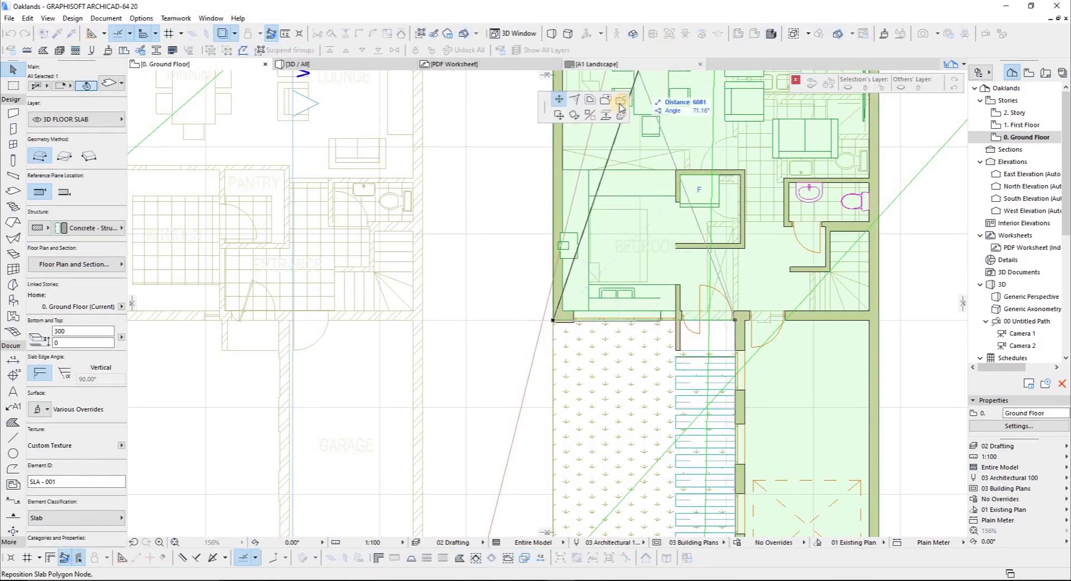
click(621, 102)
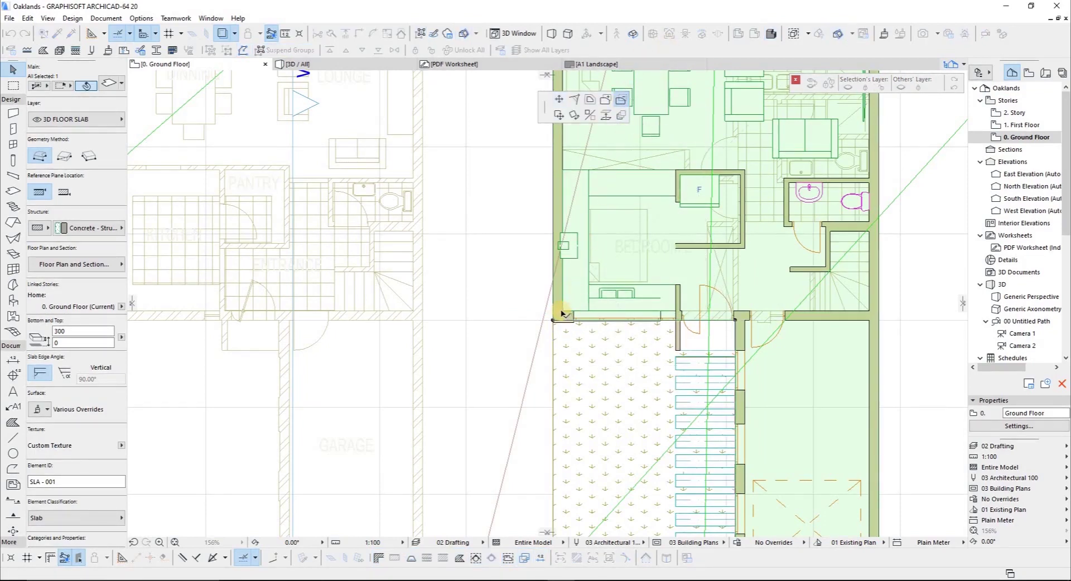
click(562, 311)
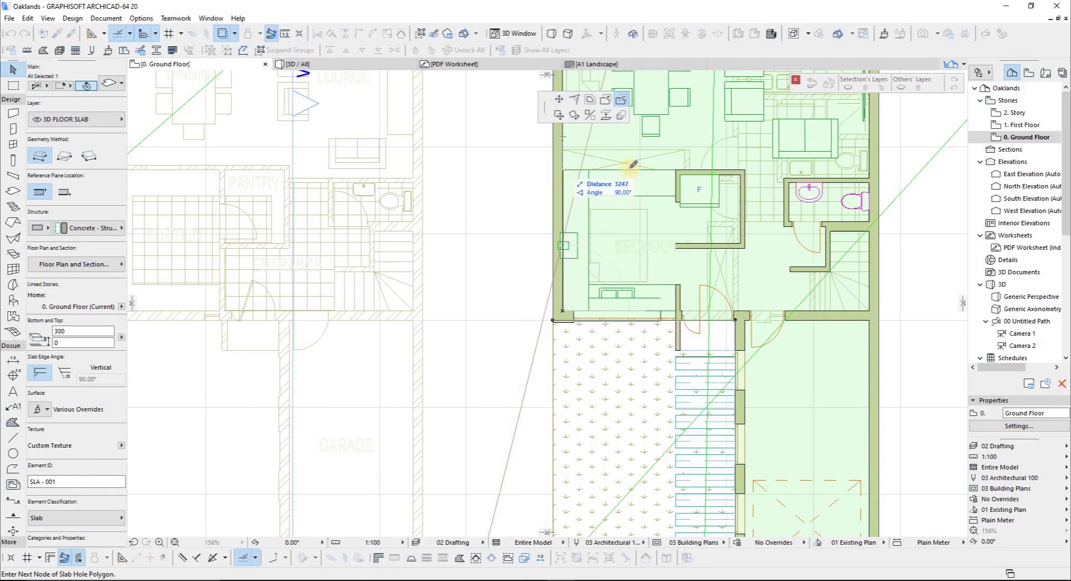
click(566, 169)
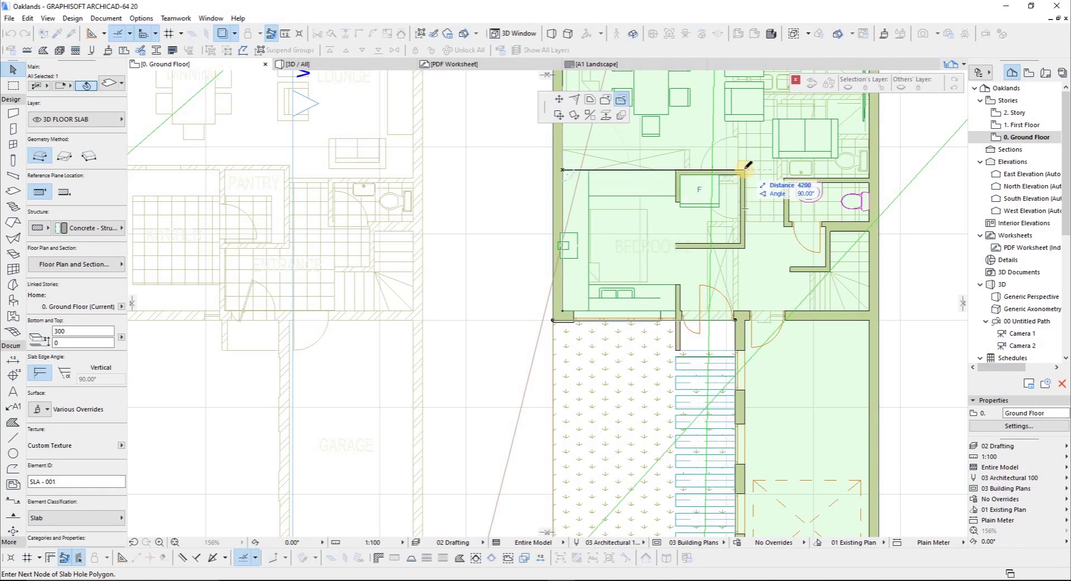
click(745, 170)
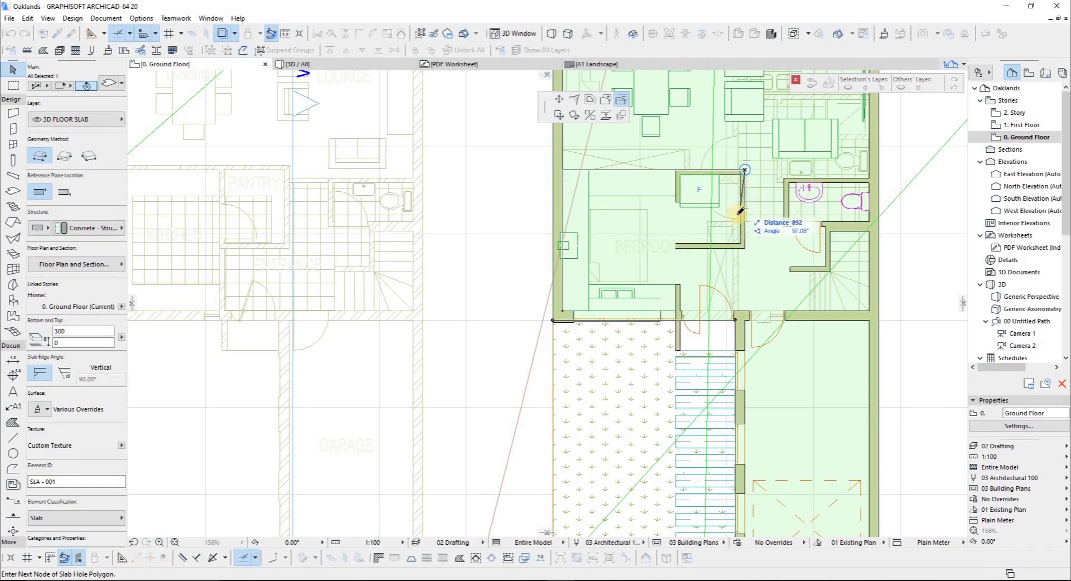
scroll(792, 161, up, 5)
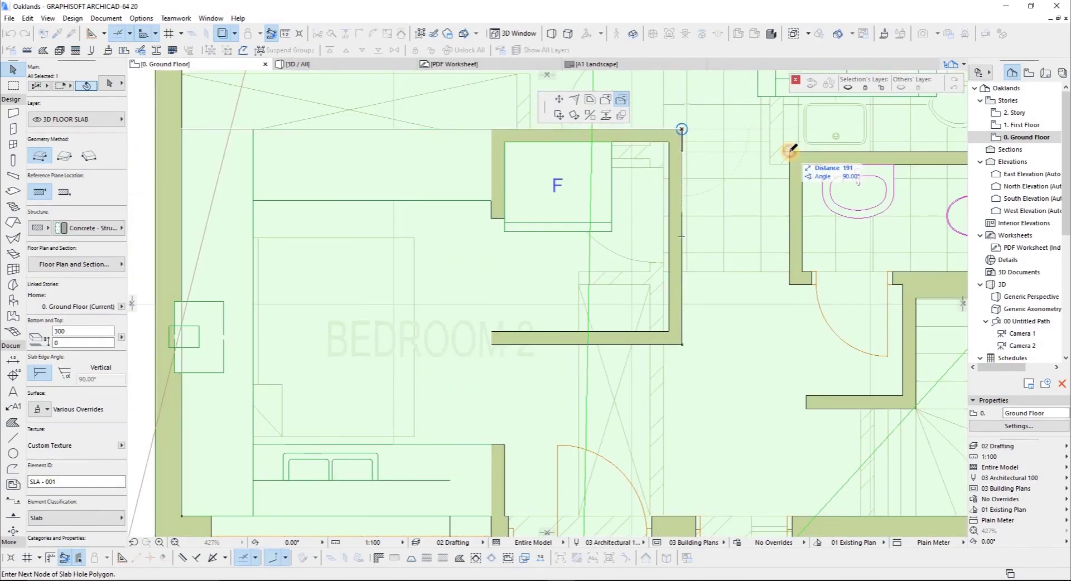
scroll(737, 151, down, 6)
scroll(755, 159, up, 3)
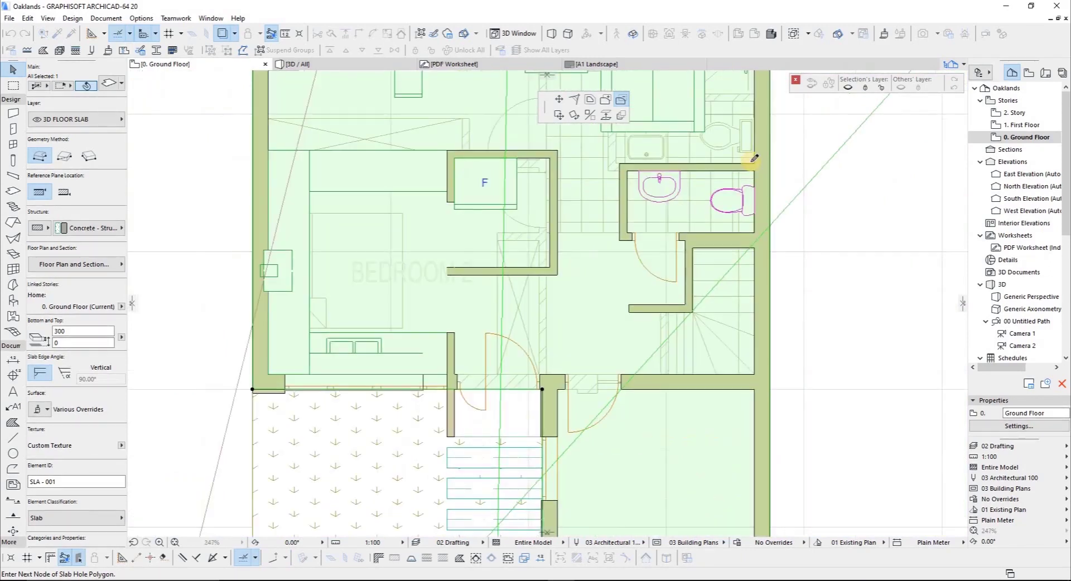
click(754, 161)
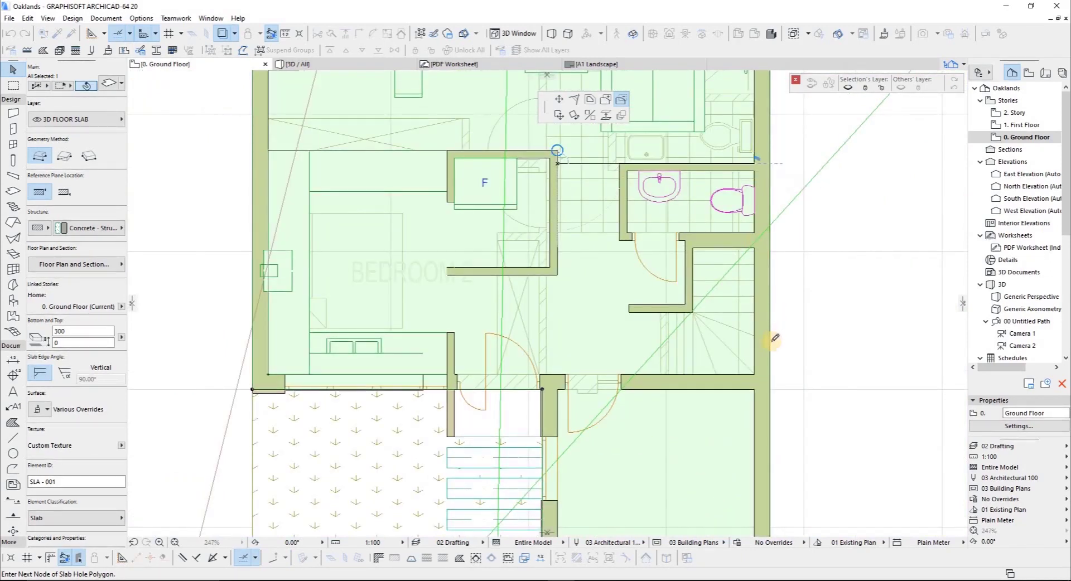
click(755, 373)
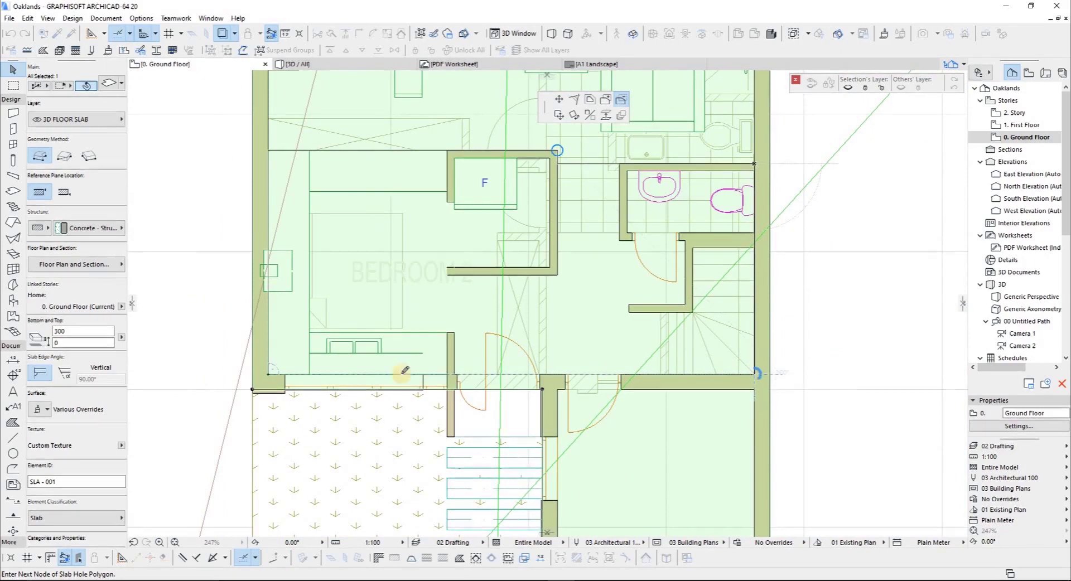
click(268, 374)
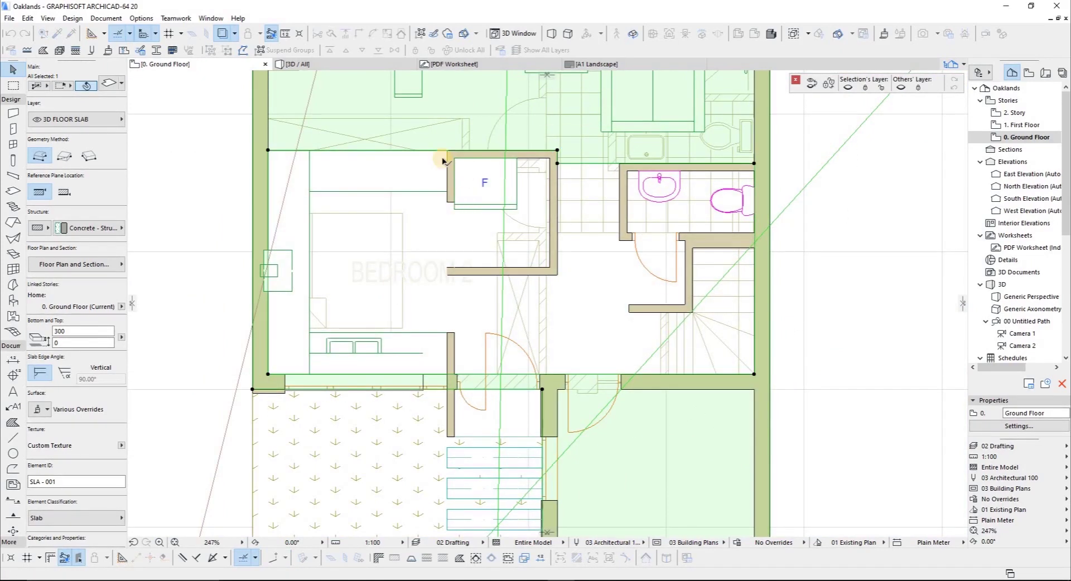
Draw a separate slab with the floor slab's settings that exactly fills the hole over the kitchen, hallway, washroom and stairs
alt+click(593, 163)
key(Escape)
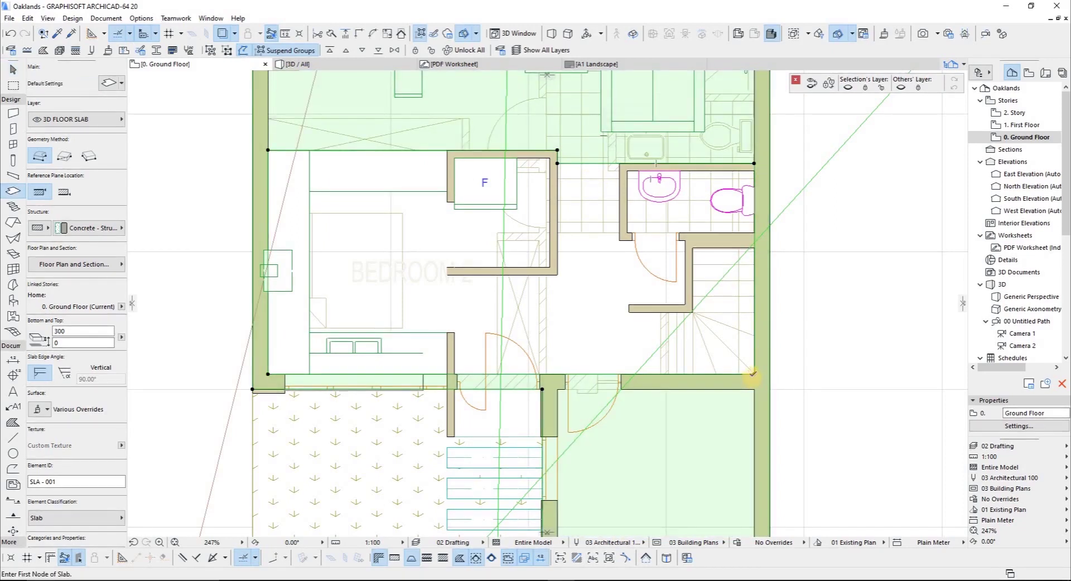
click(754, 374)
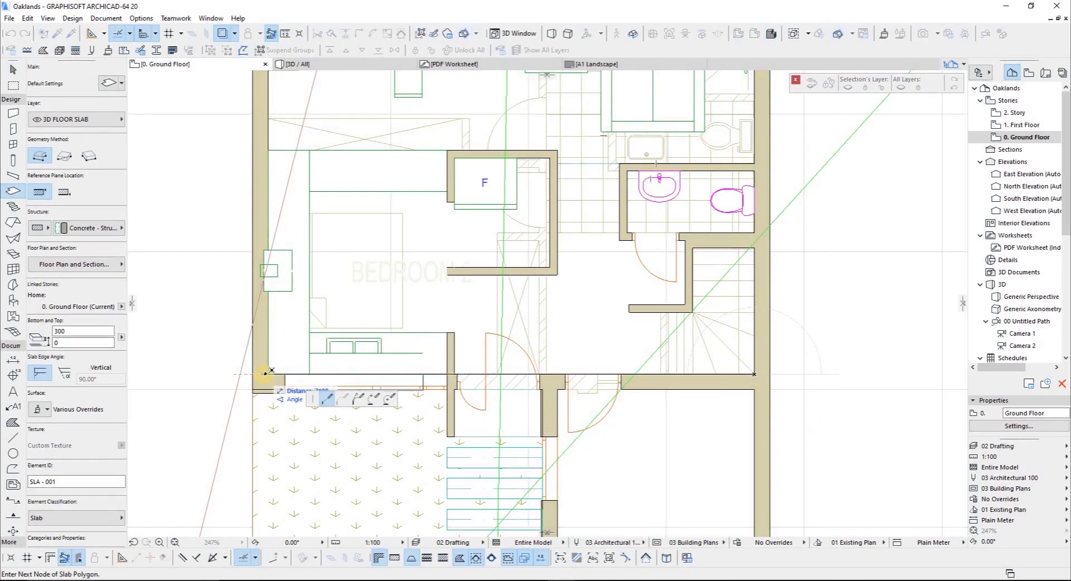
click(268, 374)
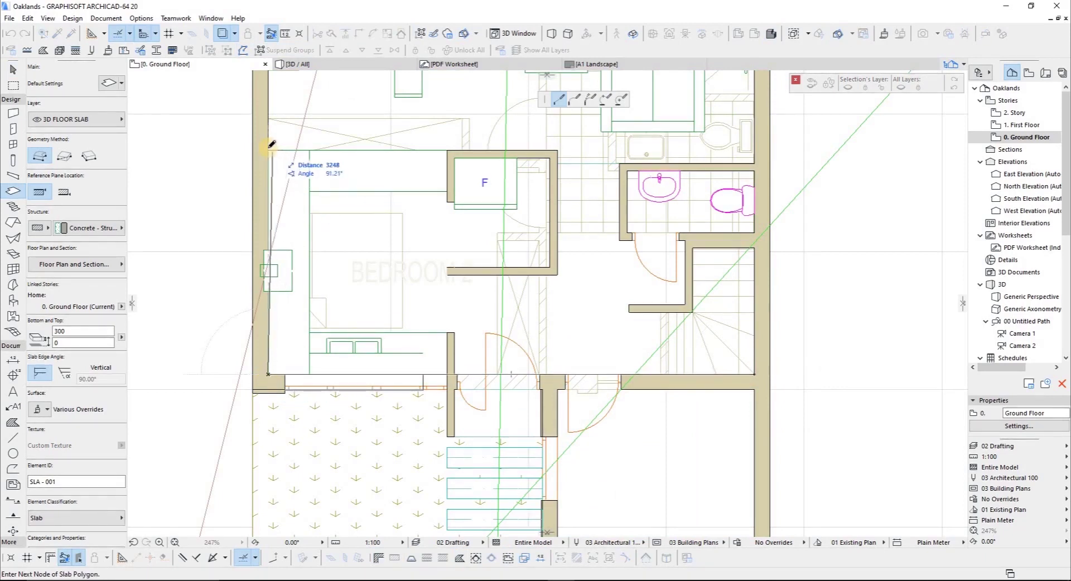
click(563, 148)
click(558, 151)
click(559, 163)
click(618, 165)
click(755, 164)
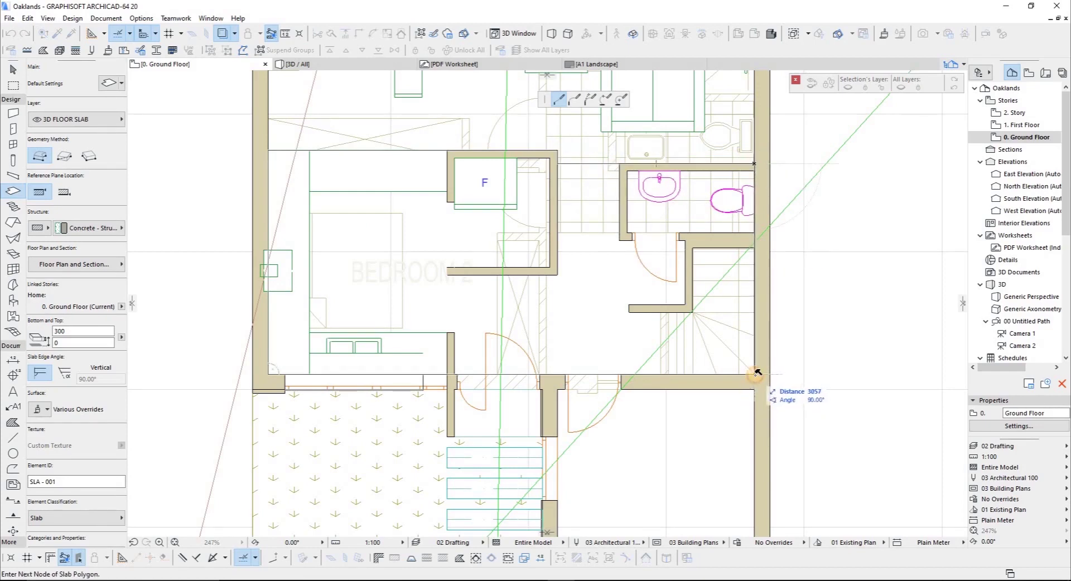
double_click(755, 374)
key(Escape)
Override the top surface of the kitchen and hallway slab with Tiles - Light Brown 15x15
click(601, 331)
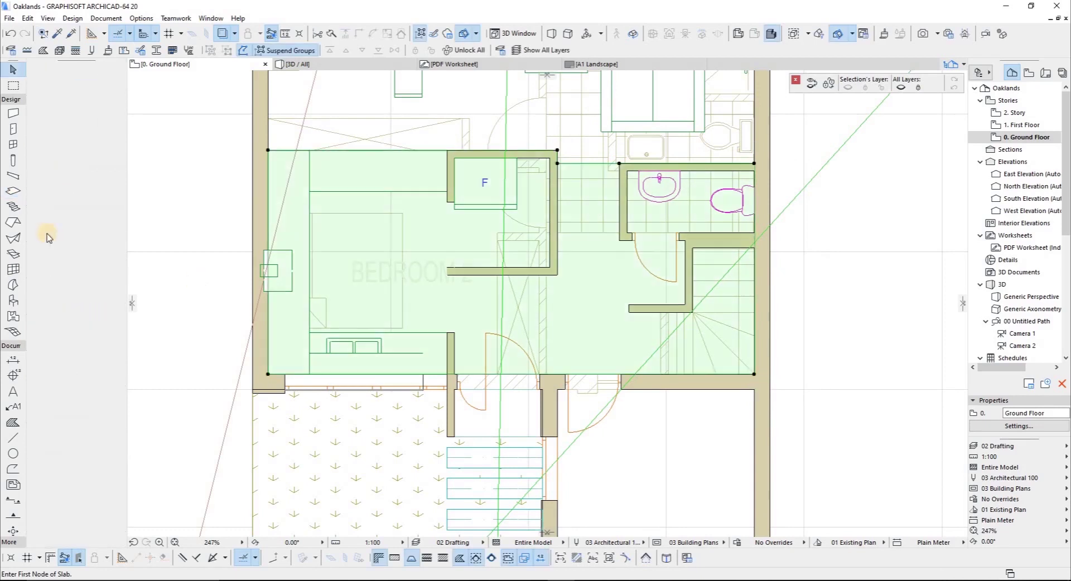
click(37, 408)
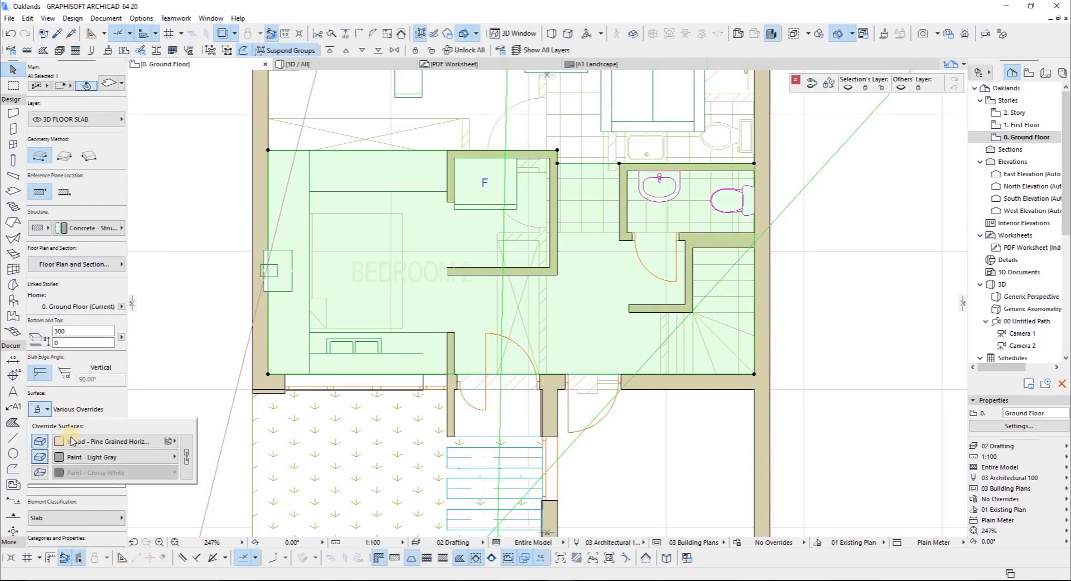
click(72, 441)
key(t)
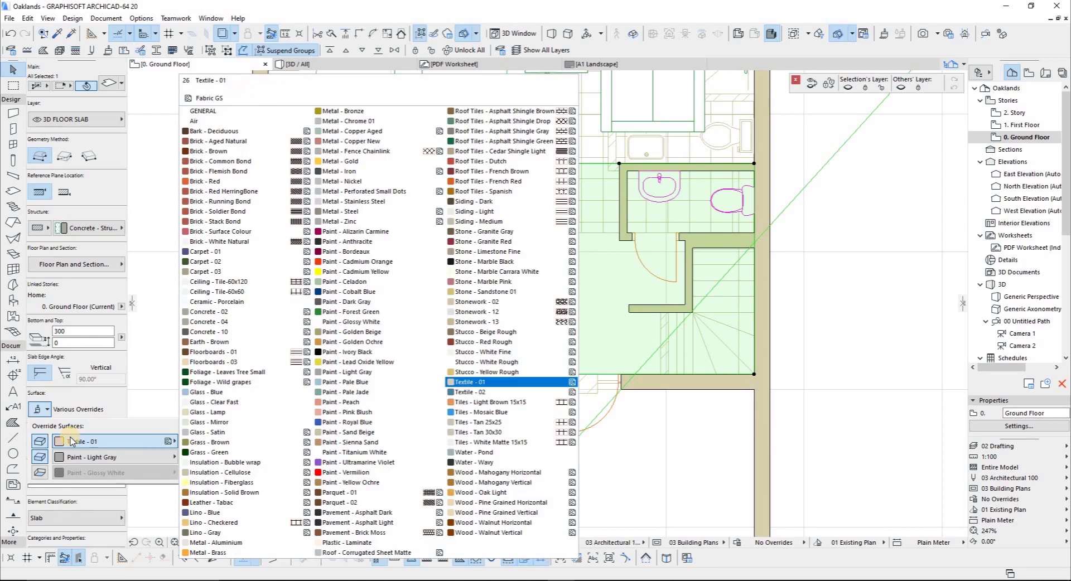
key(Down)
key(Down)
key(Down)
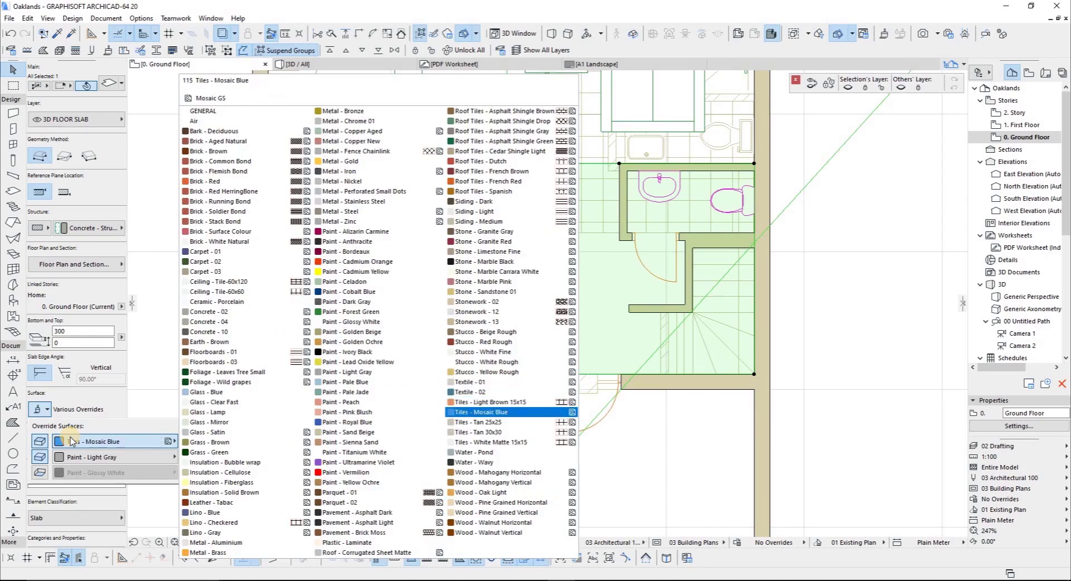
key(Up)
key(Return)
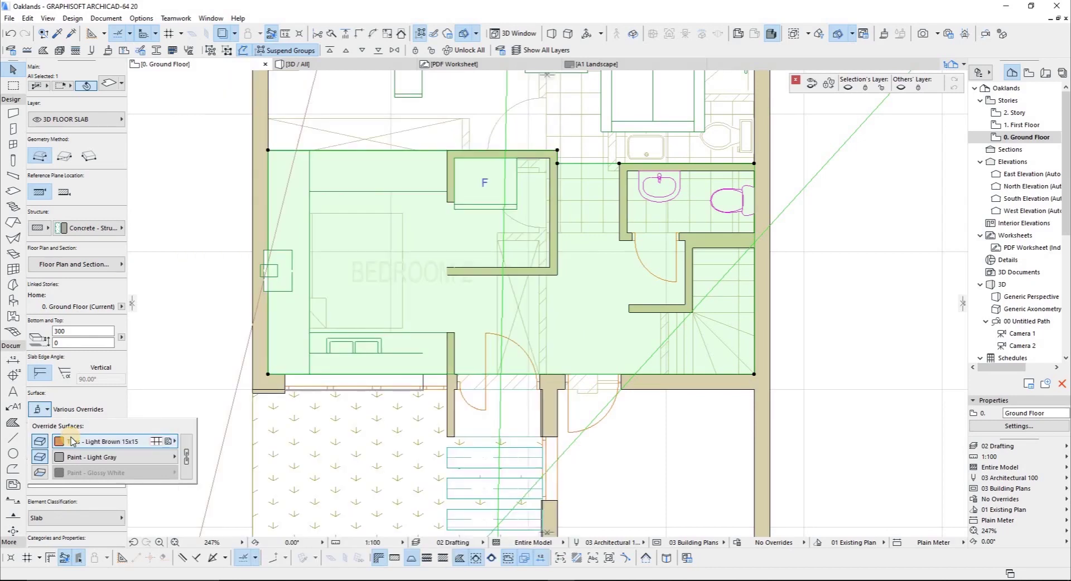
key(Escape)
key(Escape)
Return to the 3D view and set the living and dining floor slab's top surface to Wood - Walnut Horizontal
key(F3)
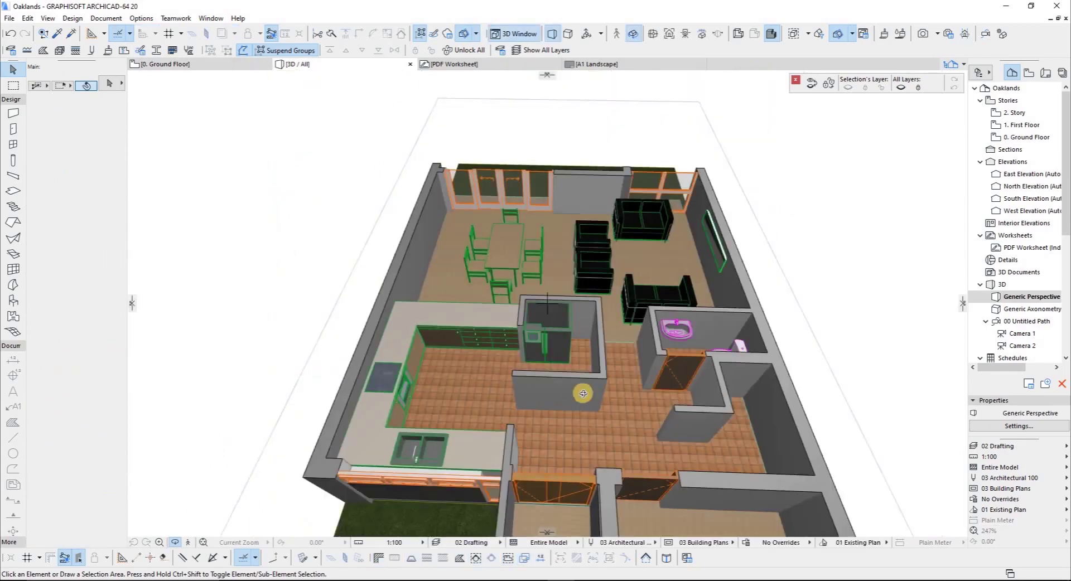
scroll(568, 241, up, 3)
key(ctrl+a)
click(684, 372)
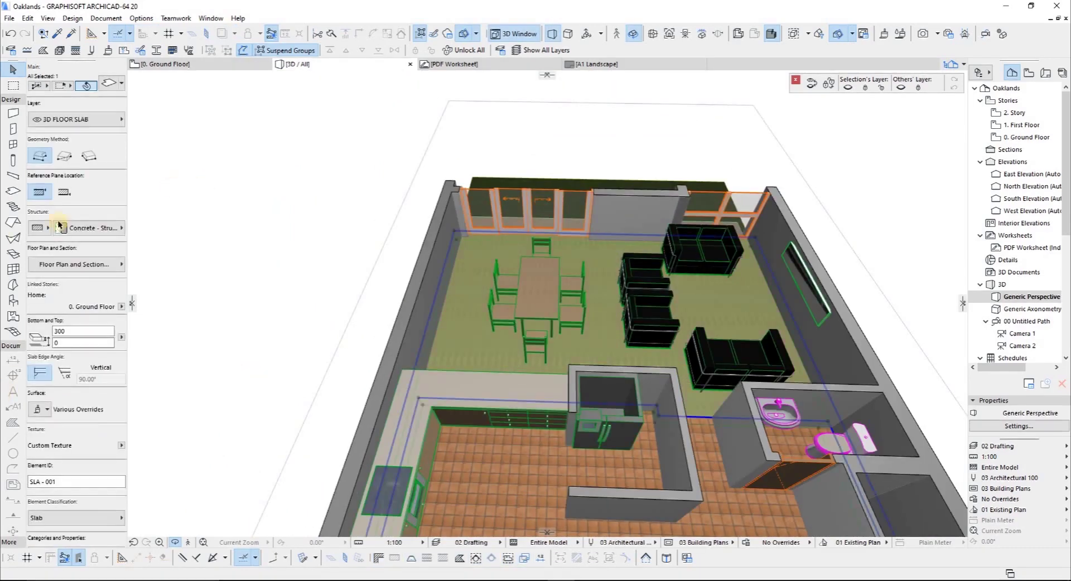
click(35, 409)
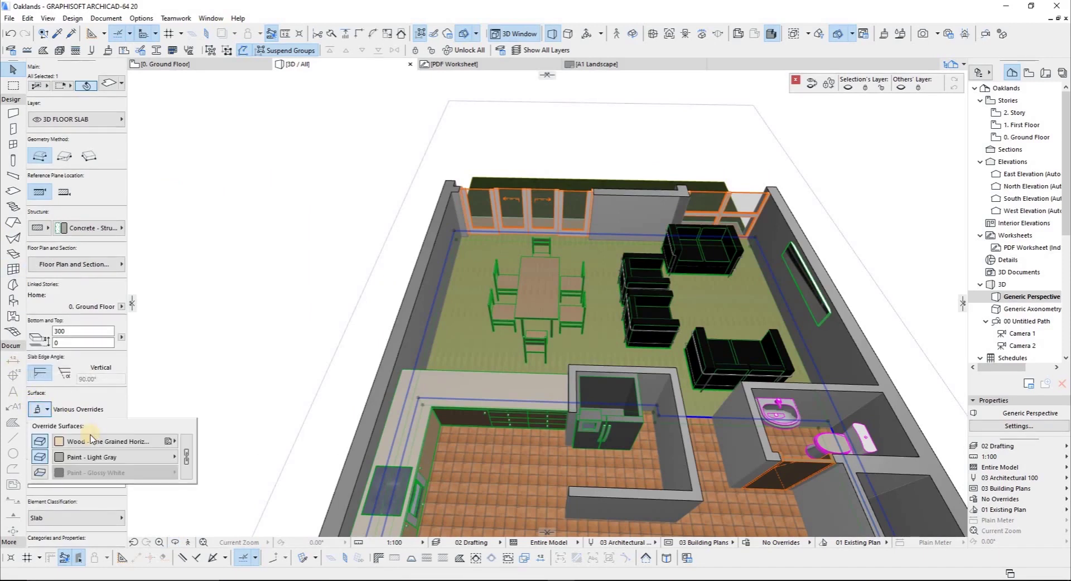
click(100, 441)
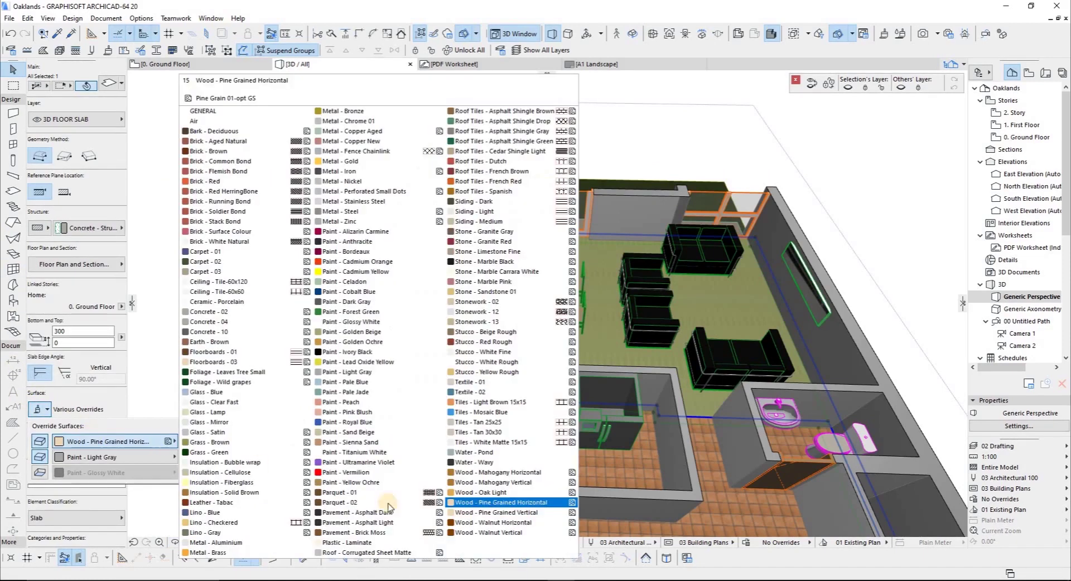
click(494, 522)
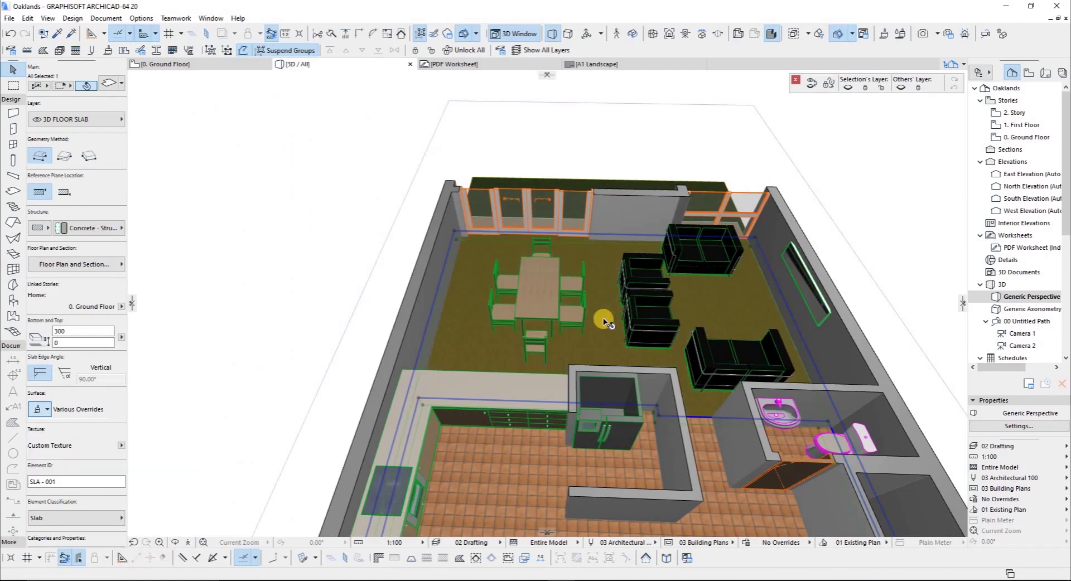
Inspect the floor's wood grain up close and set the slab's top surface to Wood - Walnut Vertical
scroll(614, 316, up, 6)
scroll(600, 324, up, 3)
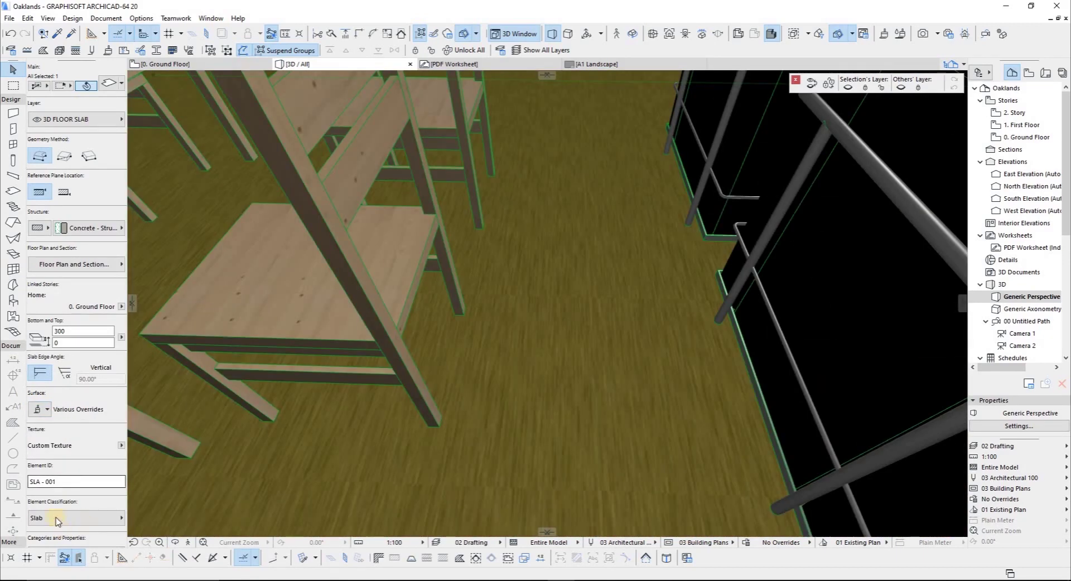
click(40, 410)
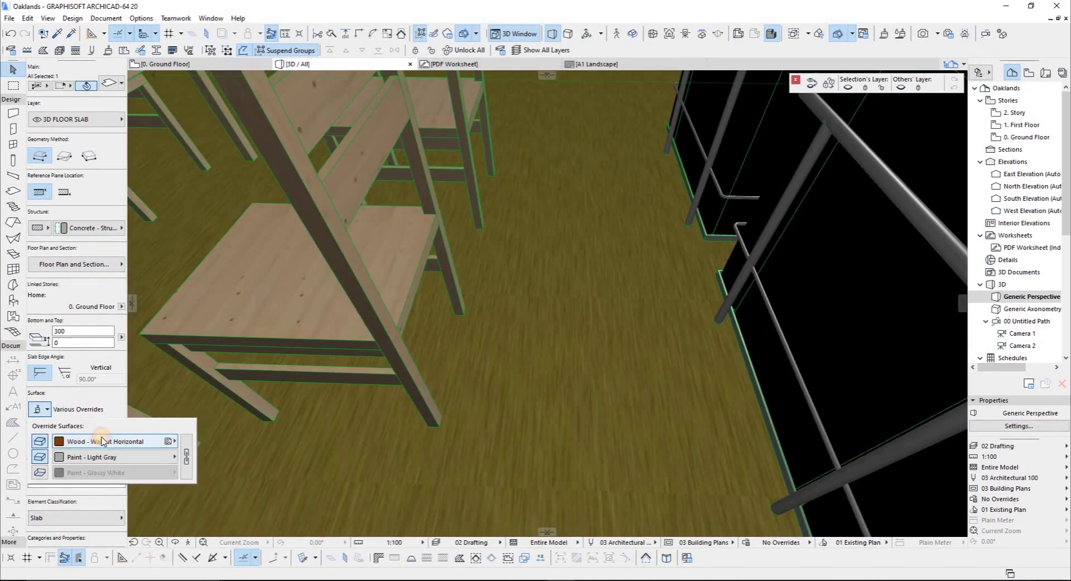
click(112, 441)
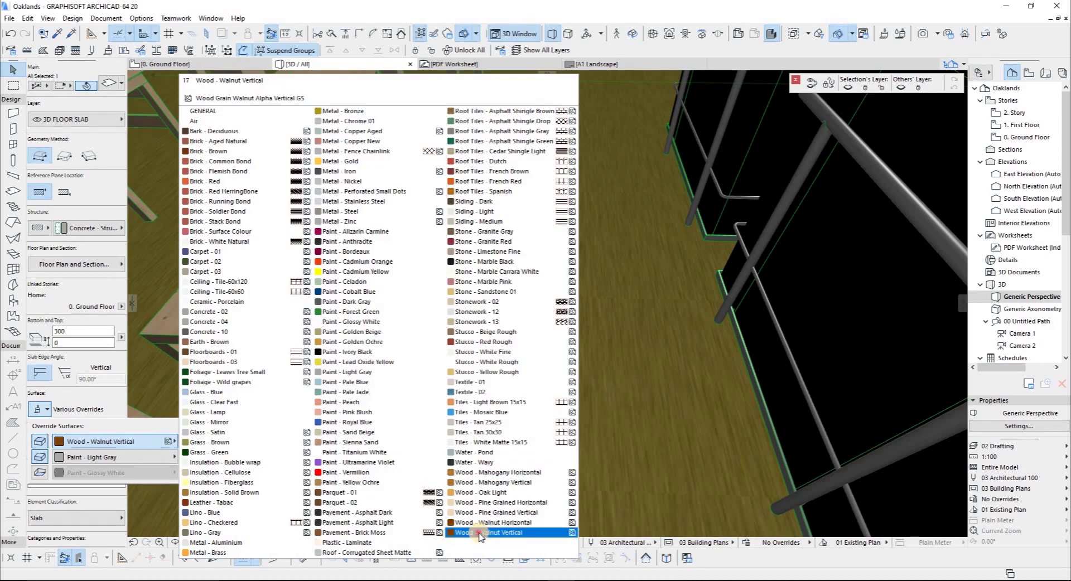
Set the living and dining floor slab's top surface to Wood - Mahogany Vertical
click(109, 445)
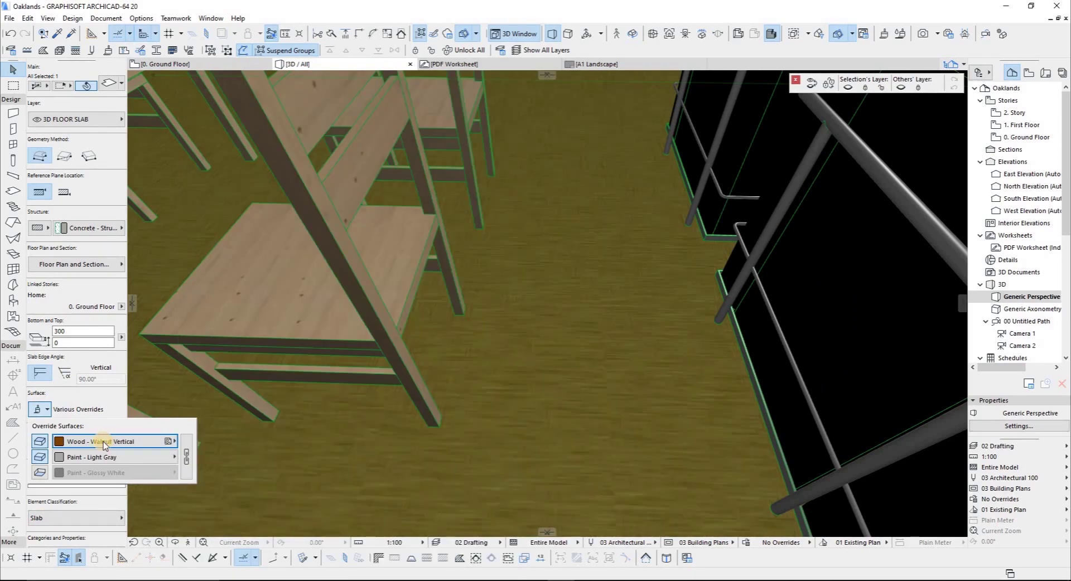
click(104, 444)
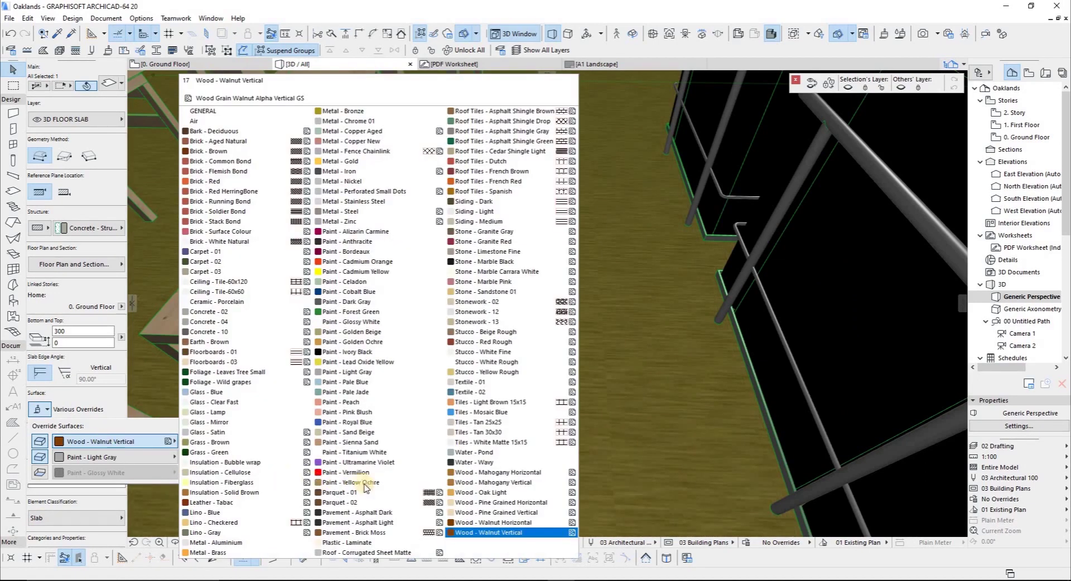
click(491, 483)
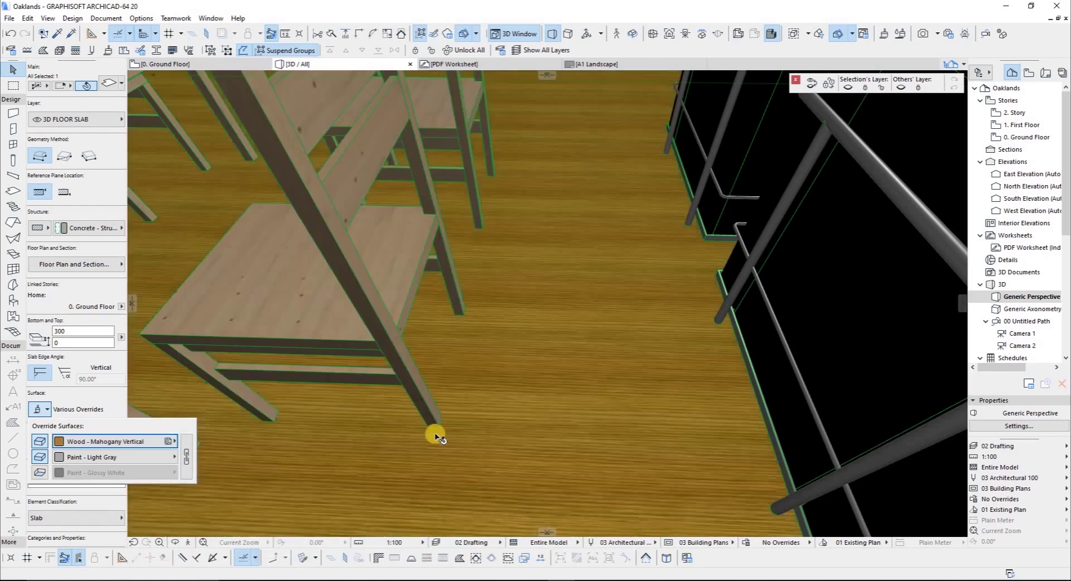
Examine the finished living, dining and kitchen floors from several distances and angles in the 3D model
scroll(516, 408, down, 6)
scroll(497, 363, up, 2)
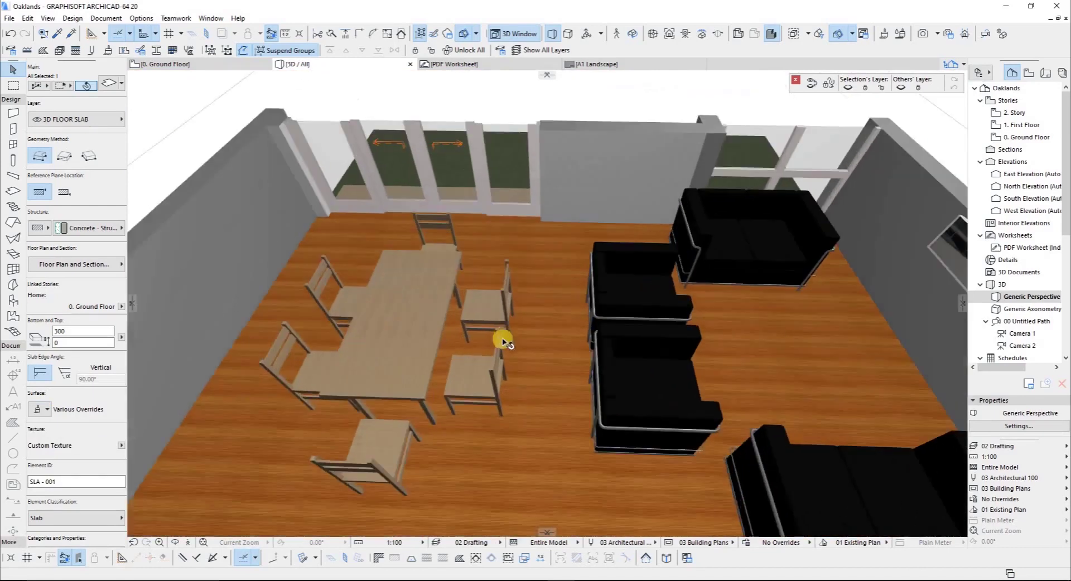
scroll(489, 321, down, 5)
scroll(779, 155, down, 3)
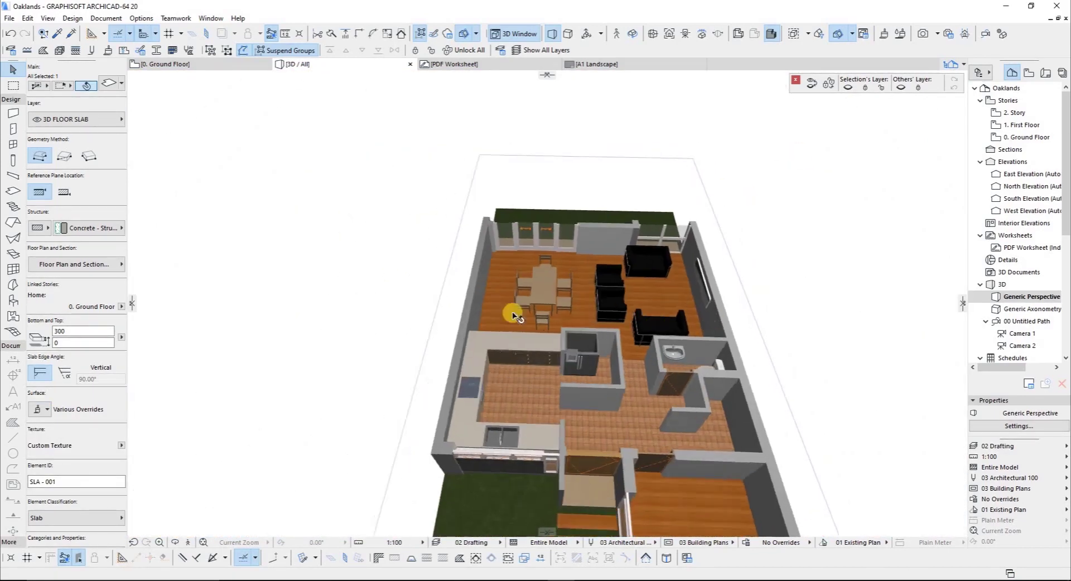
scroll(586, 323, up, 3)
key(Escape)
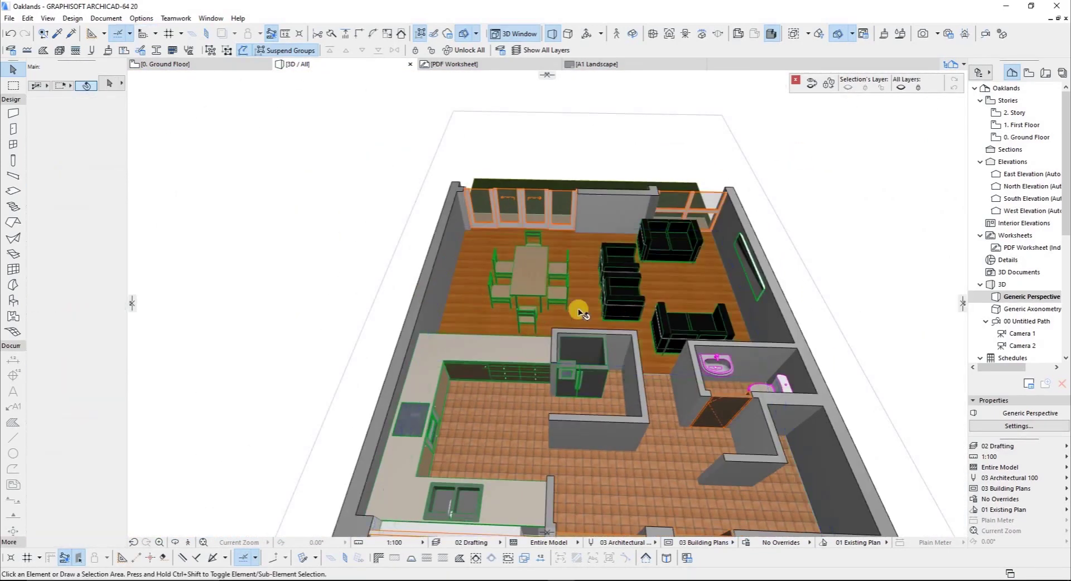
scroll(518, 310, down, 3)
shift+middle_drag(685, 320, 788, 384)
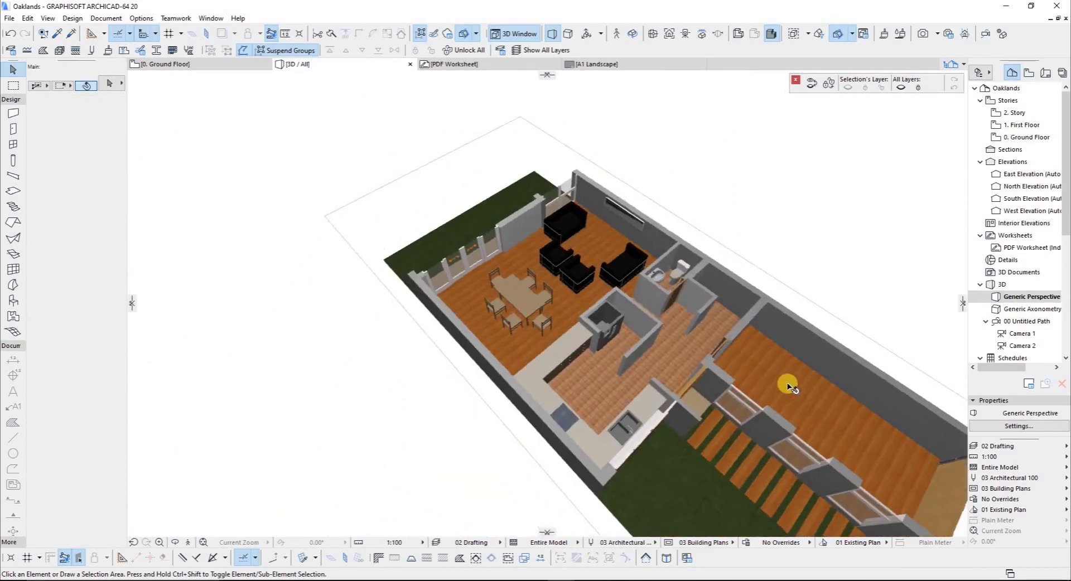
shift+middle_drag(503, 300, 514, 329)
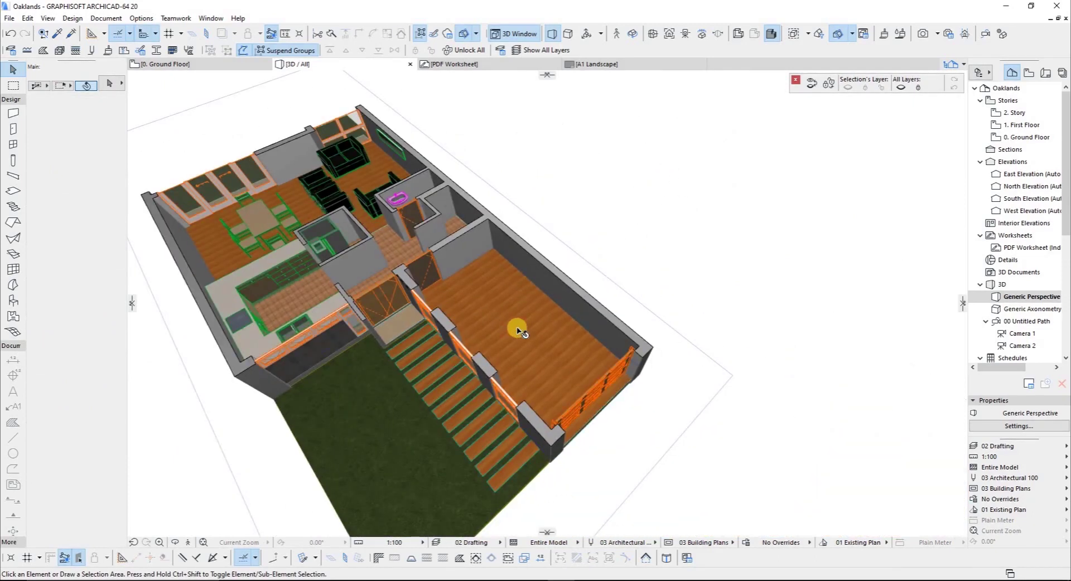
Return to the ground-floor plan and cut a rectangular hole in the large floor slab over the garage area
click(517, 330)
key(F2)
key(Escape)
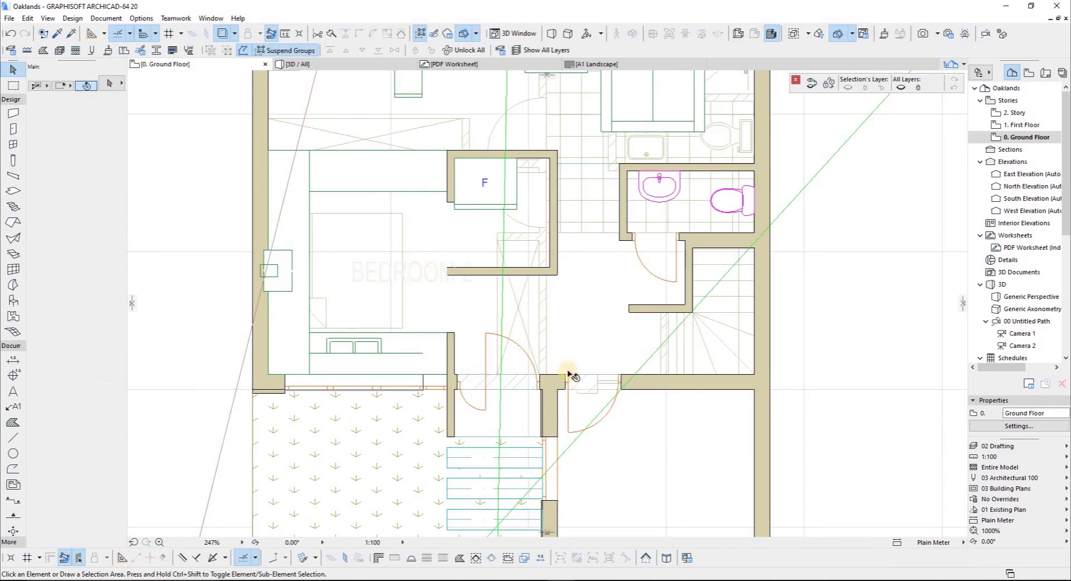
scroll(474, 313, down, 7)
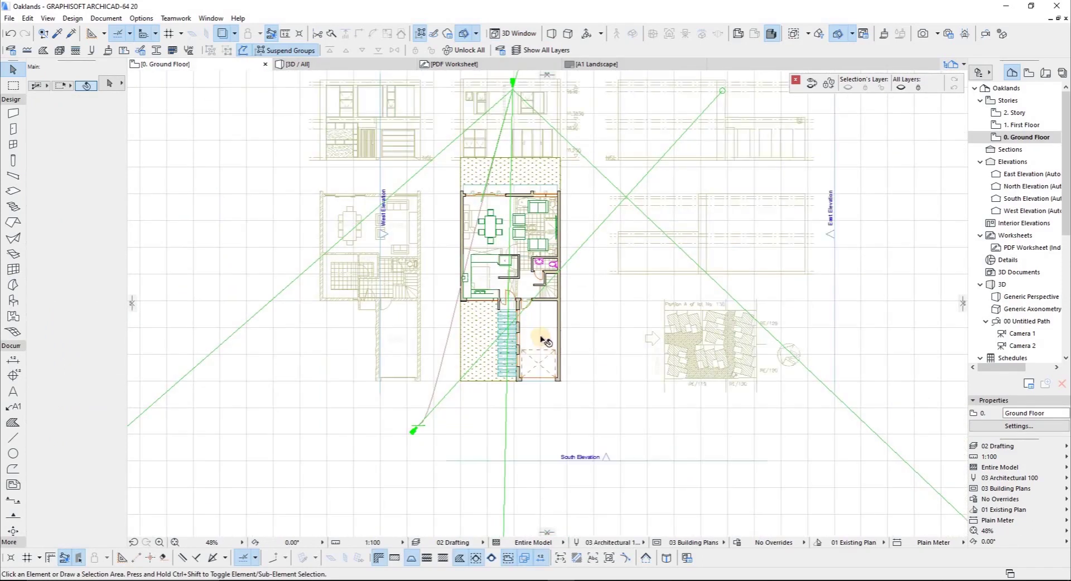
scroll(545, 341, up, 3)
click(536, 322)
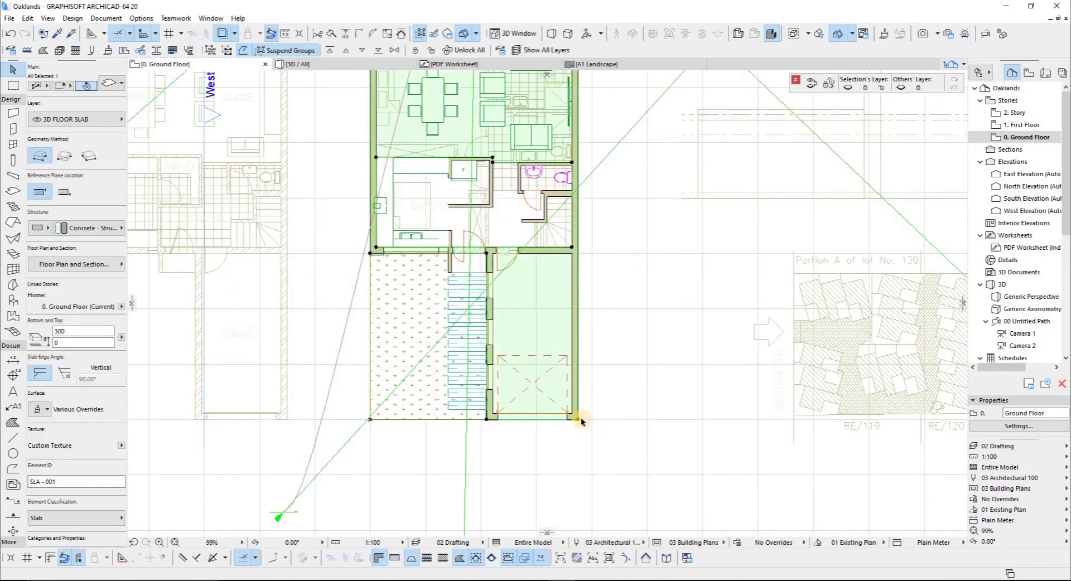
click(579, 418)
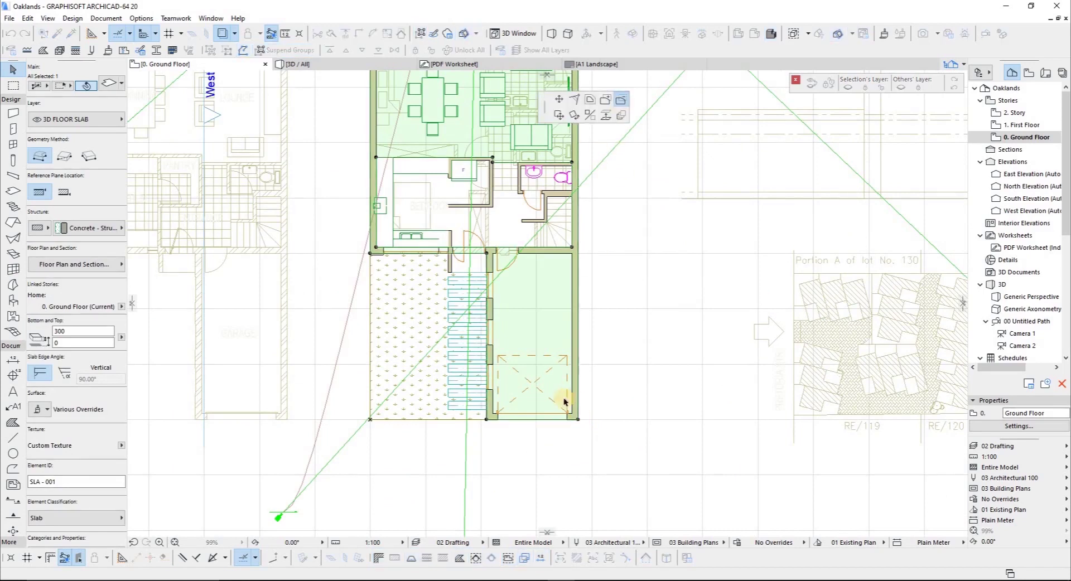
scroll(575, 424, up, 4)
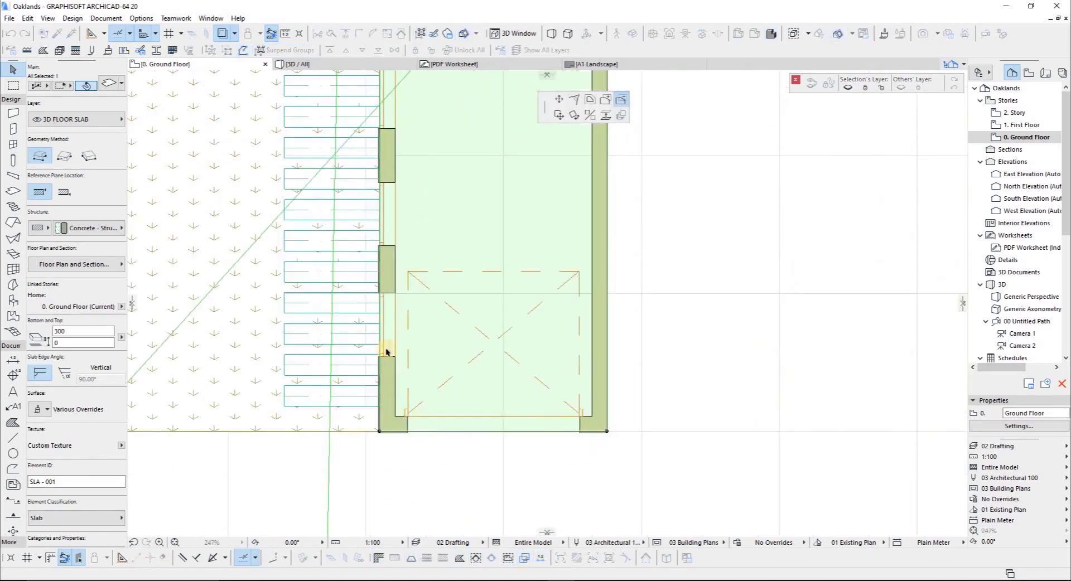
scroll(368, 134, down, 5)
scroll(382, 119, up, 4)
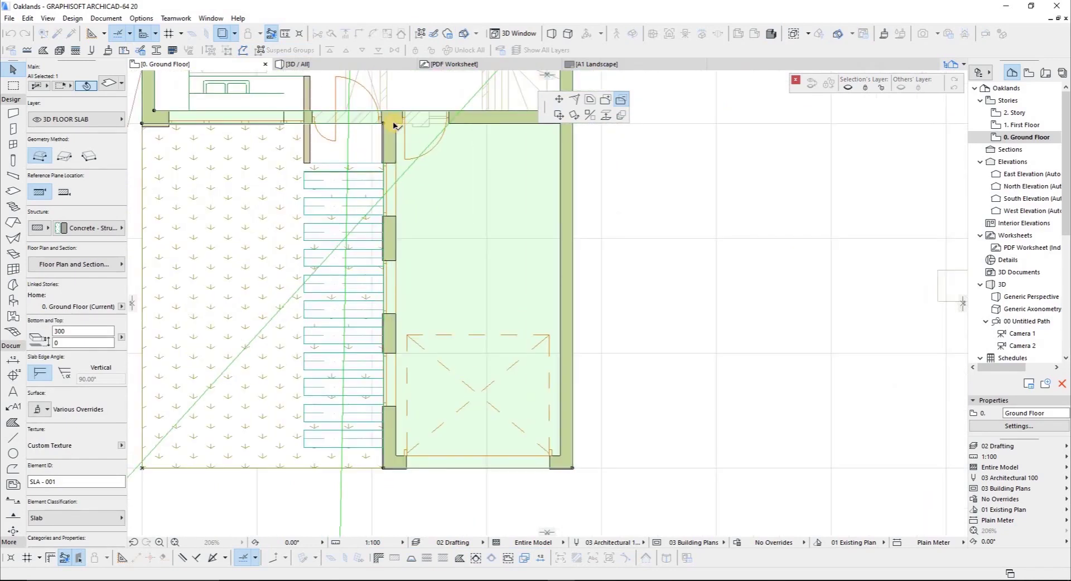
scroll(211, 245, down, 4)
scroll(420, 193, up, 3)
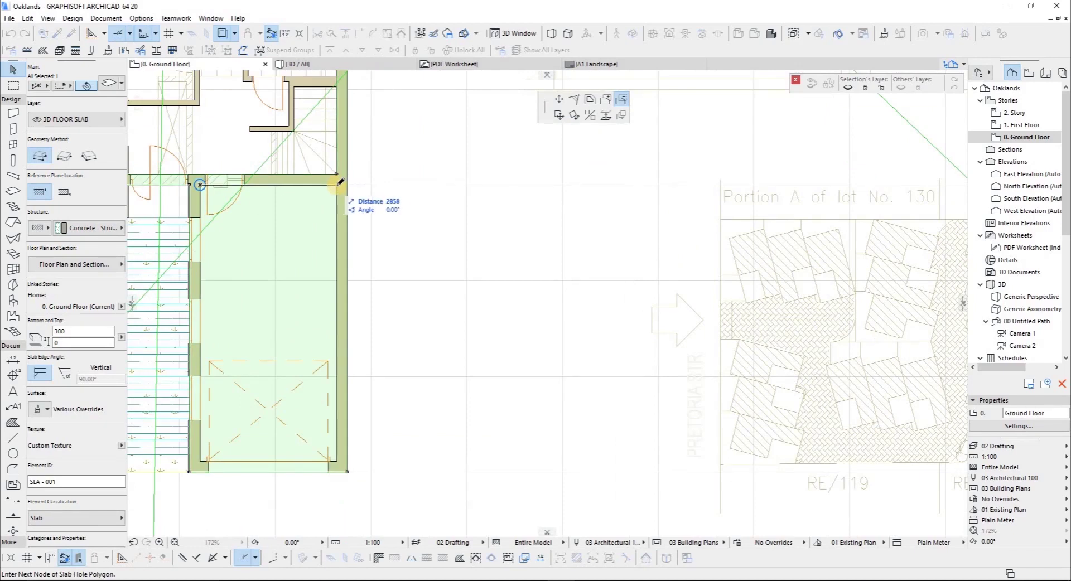
click(85, 158)
click(338, 176)
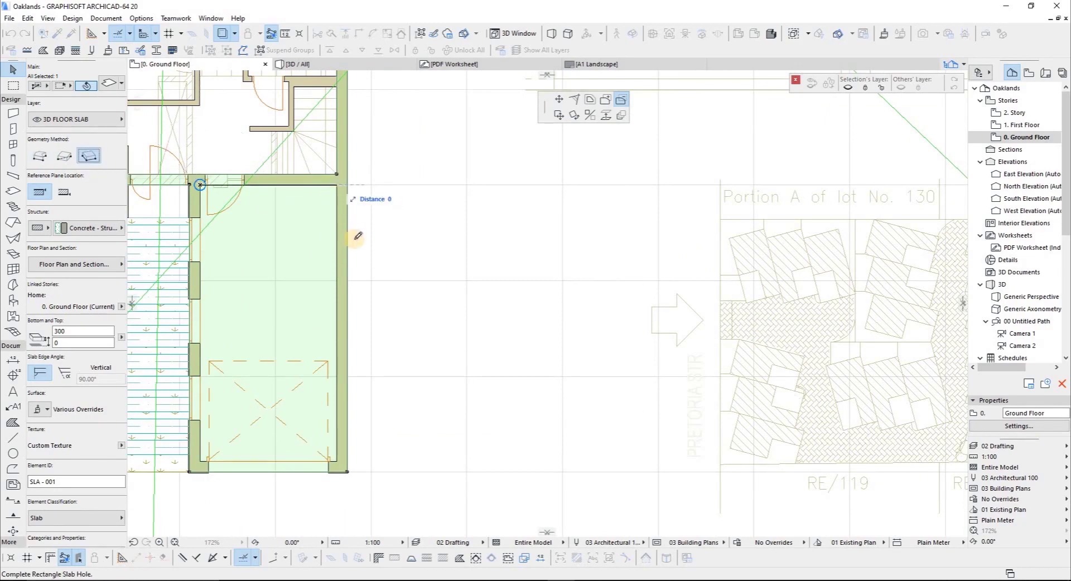
click(324, 487)
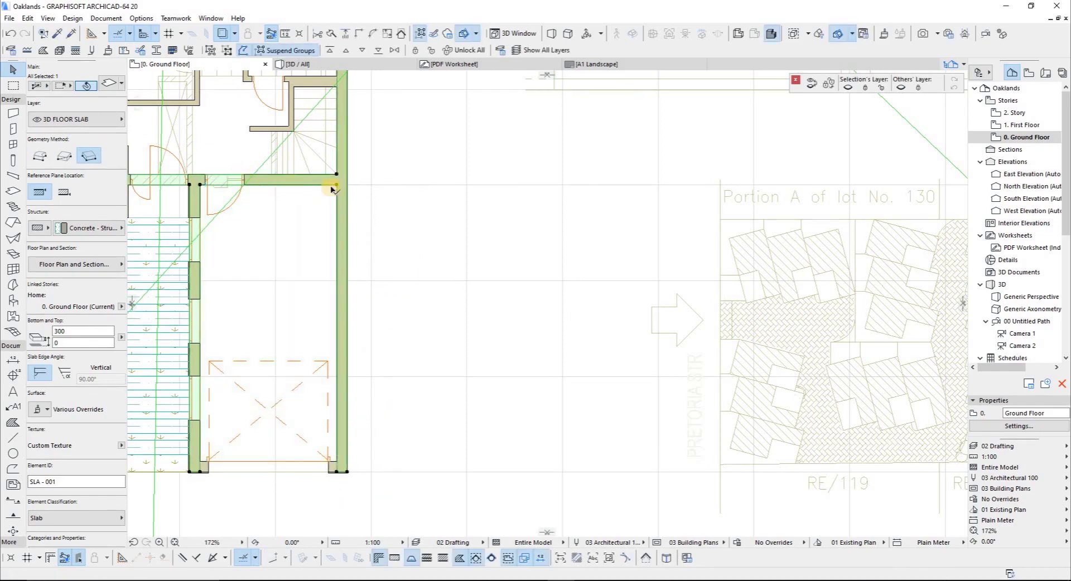
key(Escape)
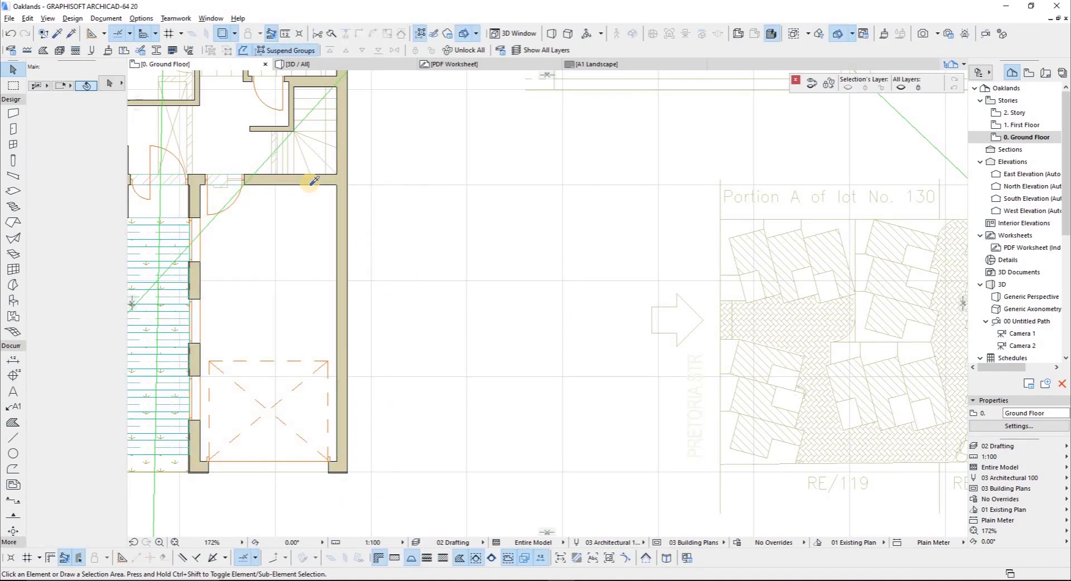
Draw a new rectangular slab between the garage walls using the existing floor slab's settings
alt+click(197, 180)
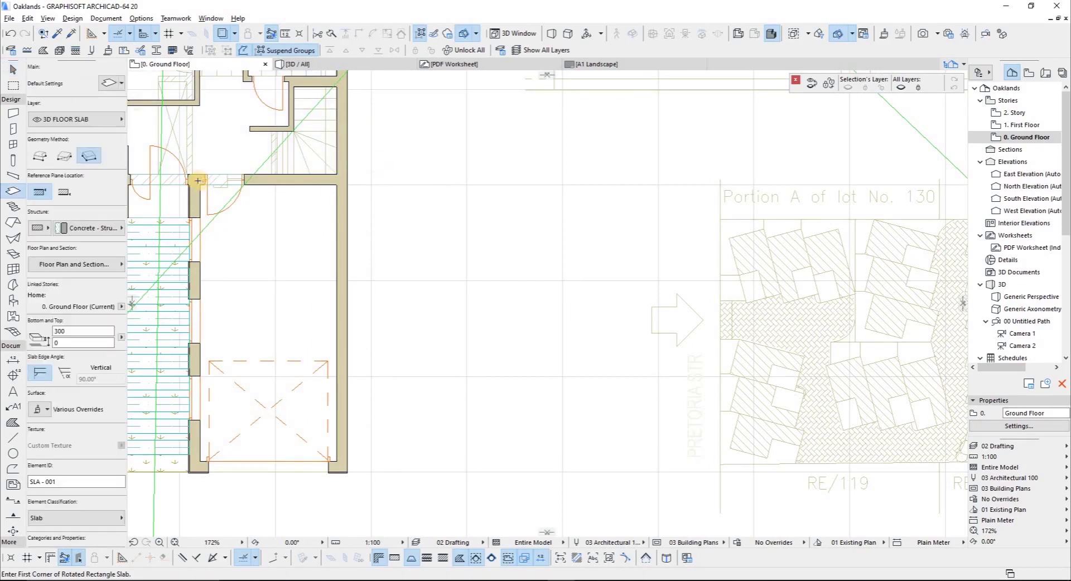
click(336, 184)
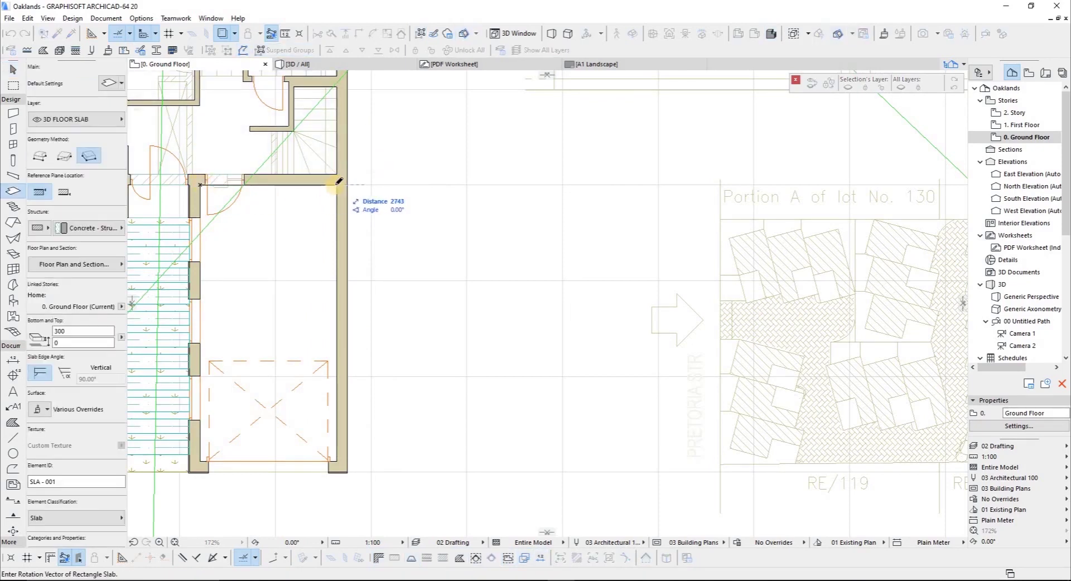
click(337, 469)
key(Escape)
Override the garage slab's top surface with Concrete - 04 and inspect the floor in the 3D view
click(282, 286)
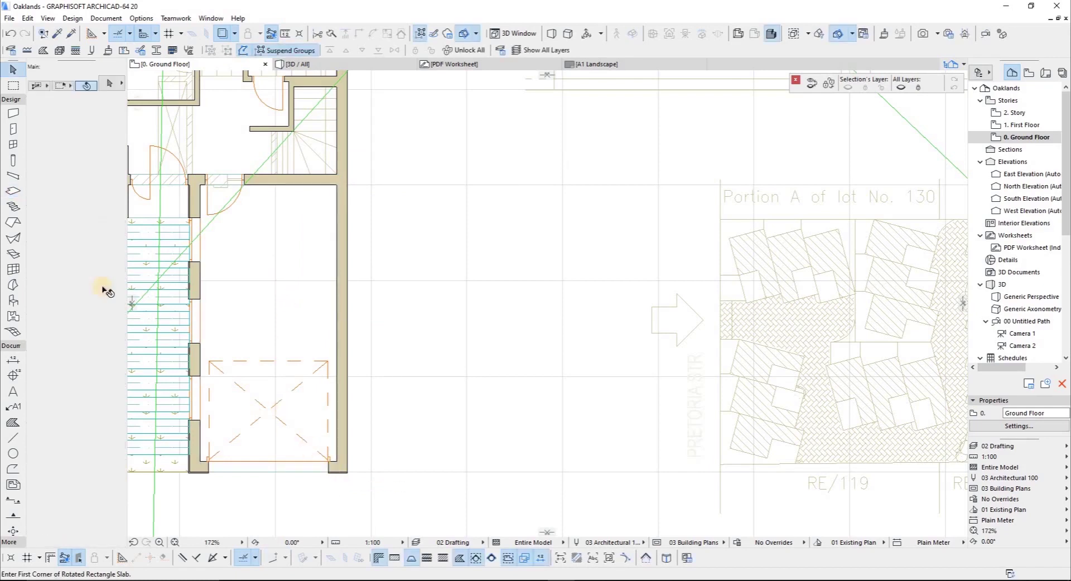
click(40, 411)
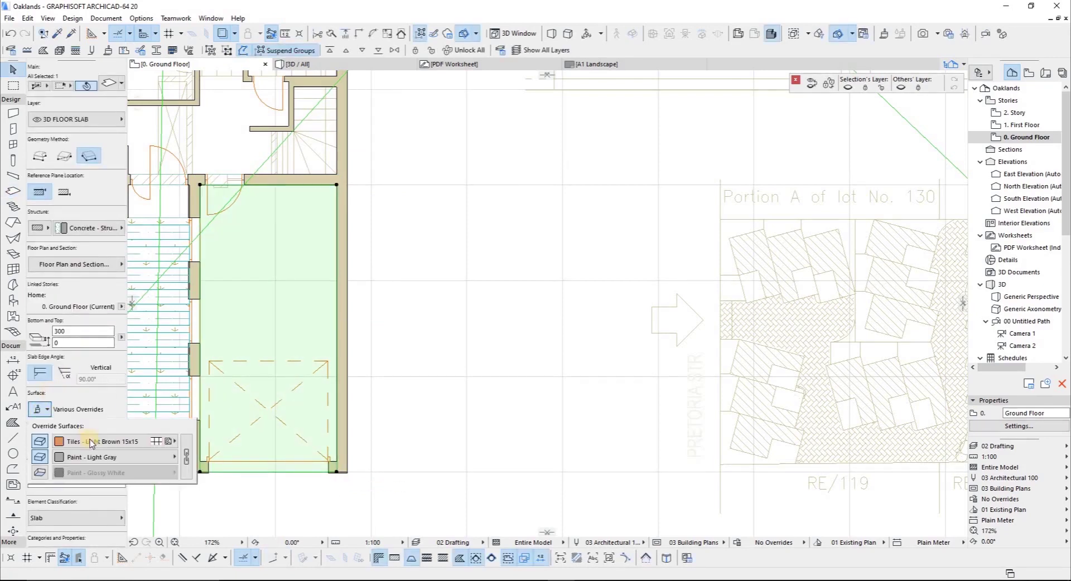
click(91, 444)
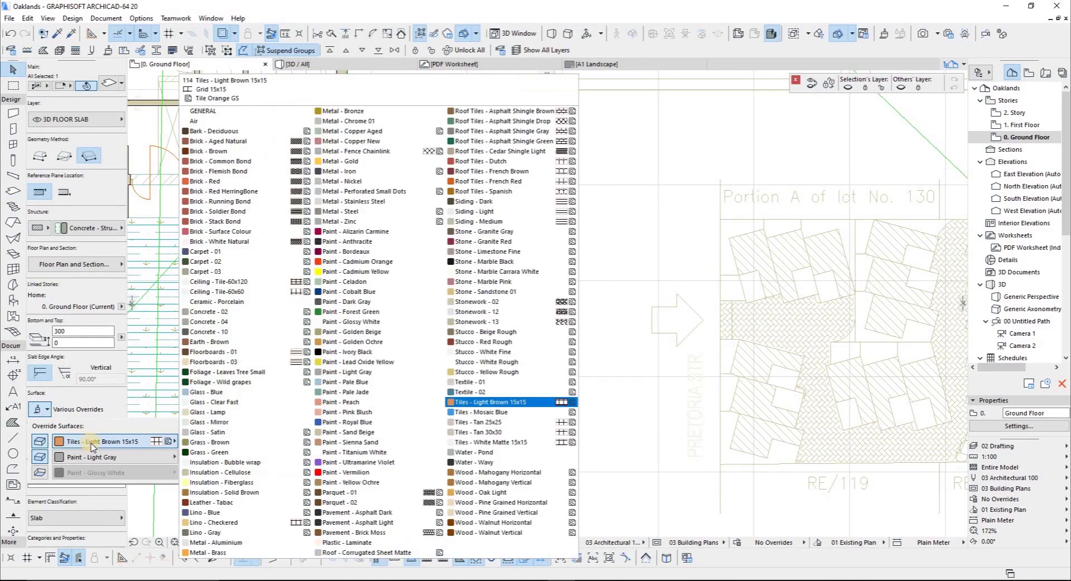
click(249, 322)
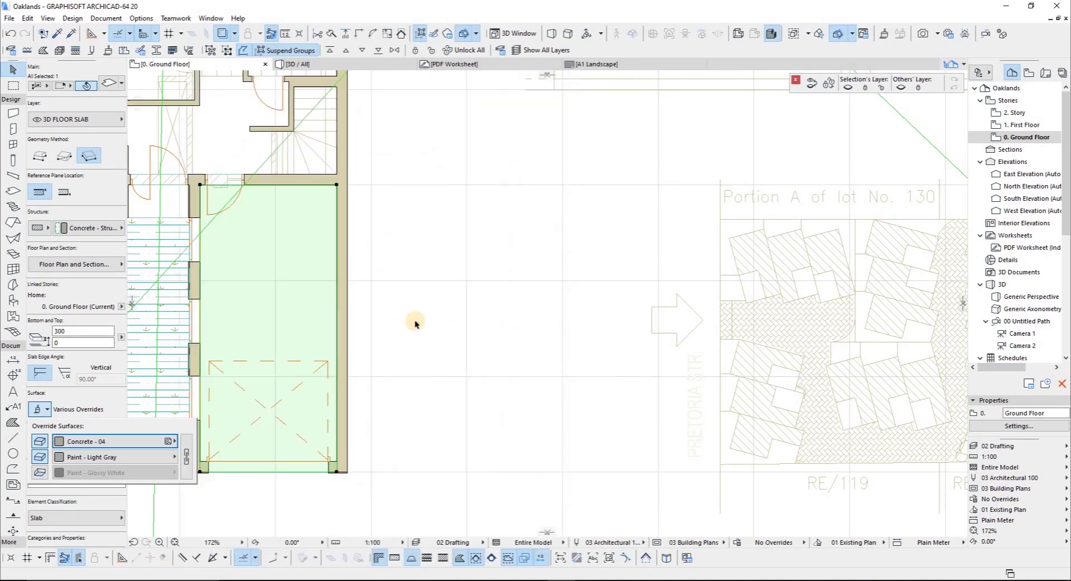
click(457, 371)
key(F3)
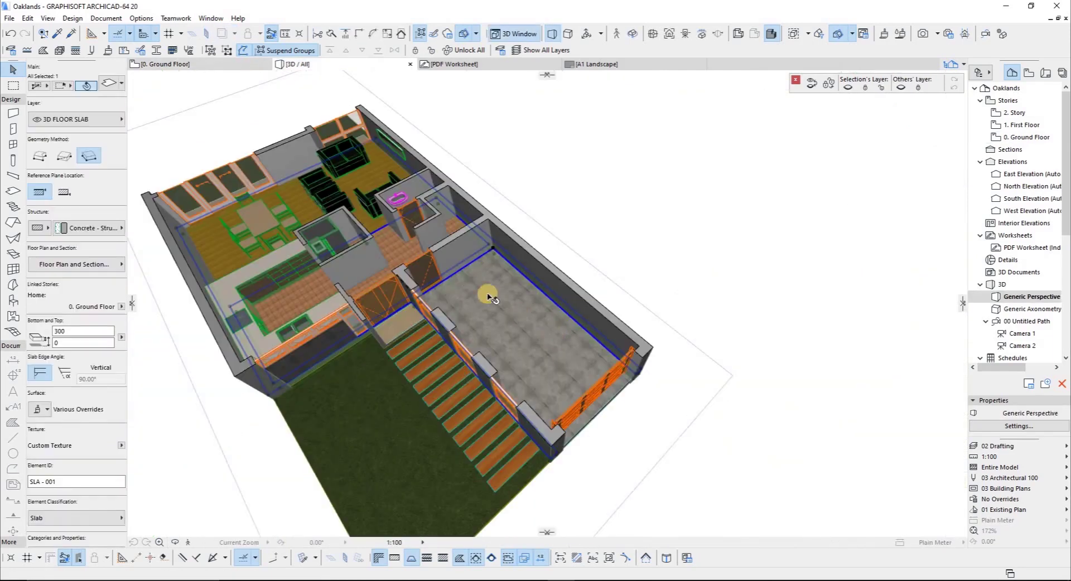
scroll(555, 343, up, 3)
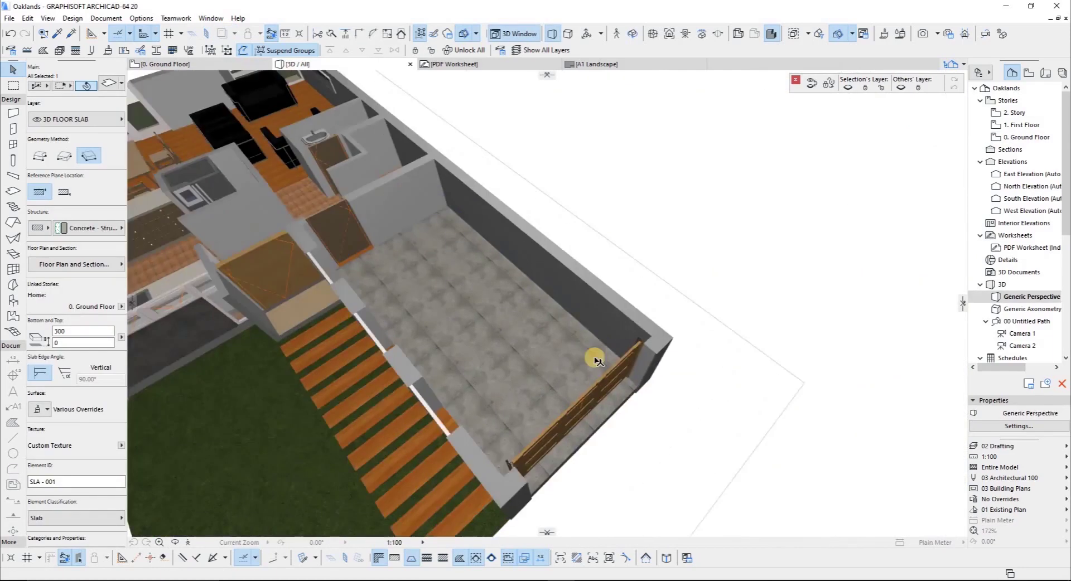
scroll(402, 282, down, 3)
scroll(323, 194, up, 3)
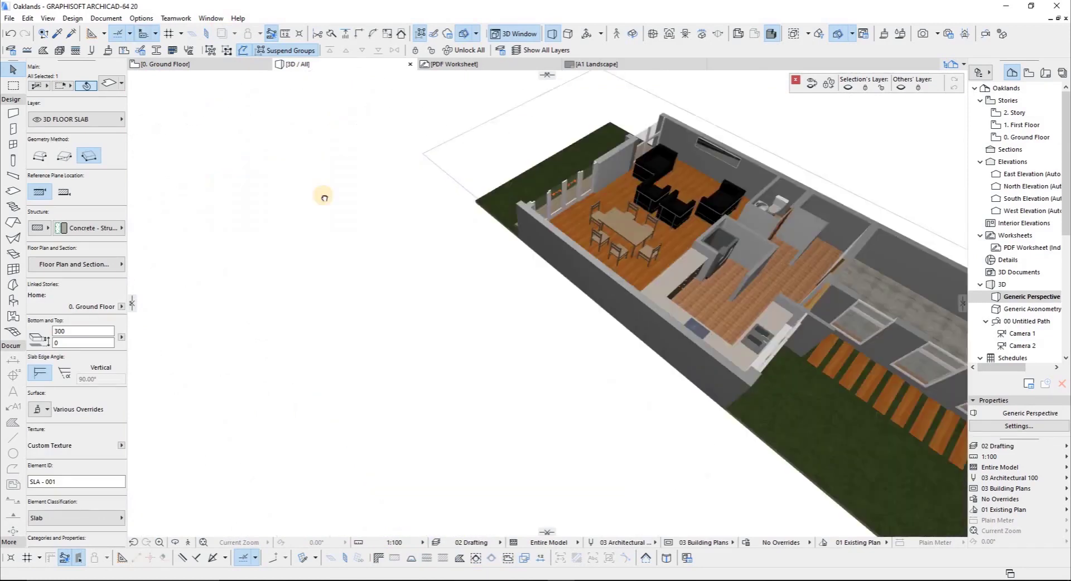
scroll(582, 265, down, 3)
scroll(410, 307, up, 3)
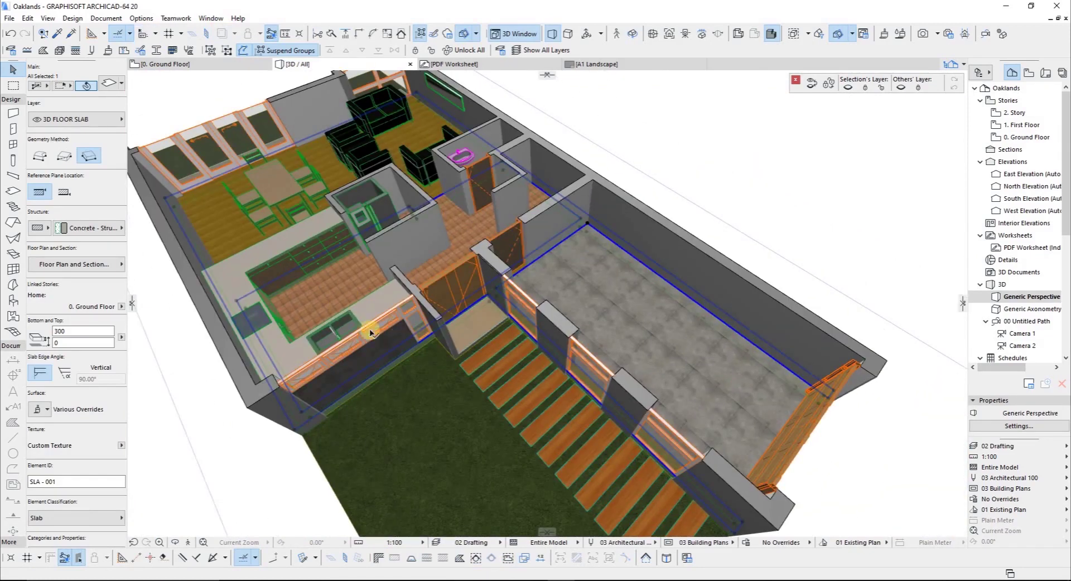
Place a copy of the kitchen refrigerator in the garage and raise it so its base is at 0
click(379, 210)
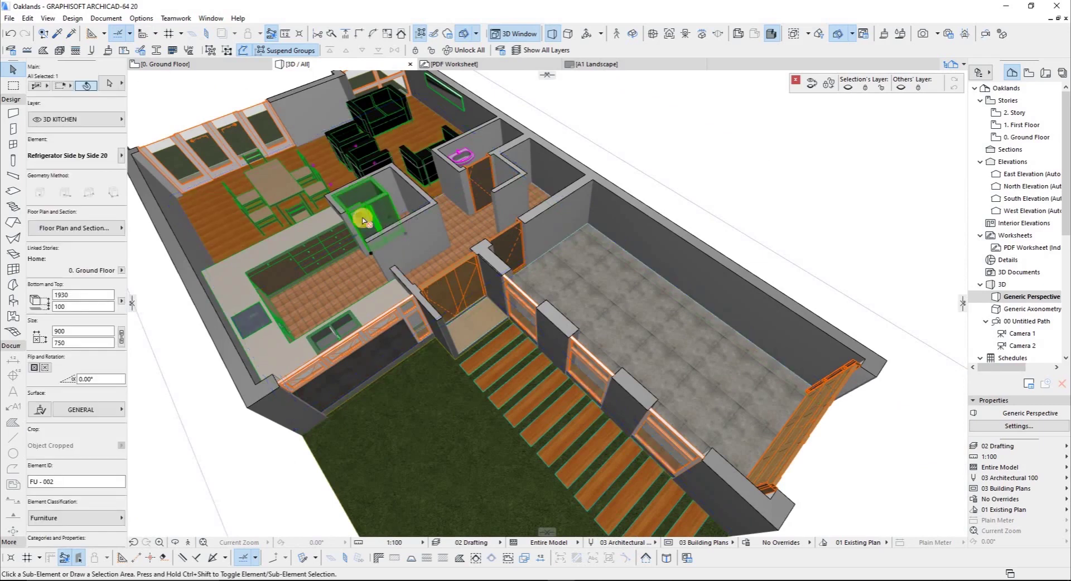
click(653, 333)
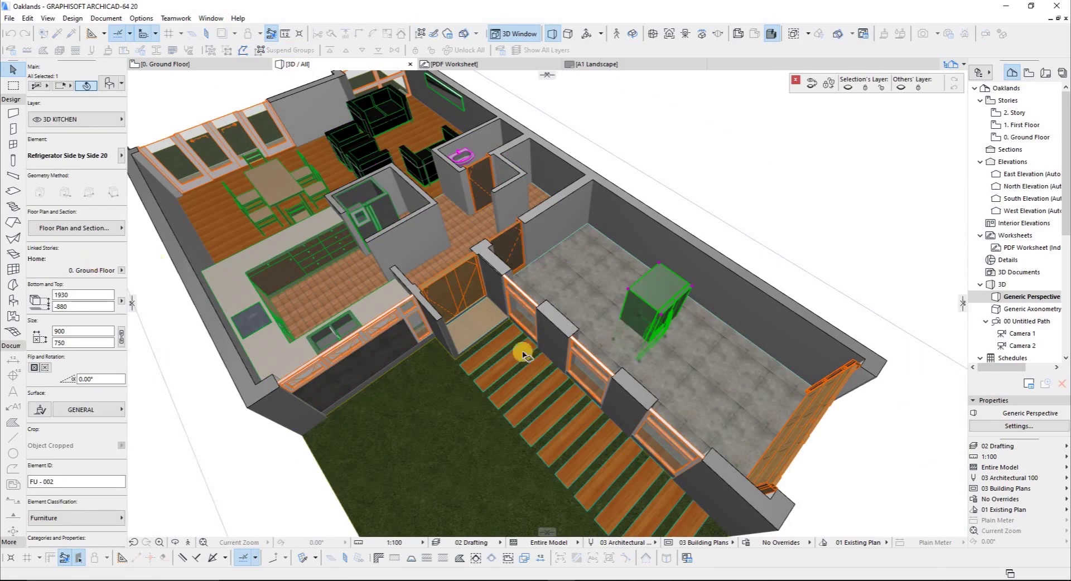
click(642, 364)
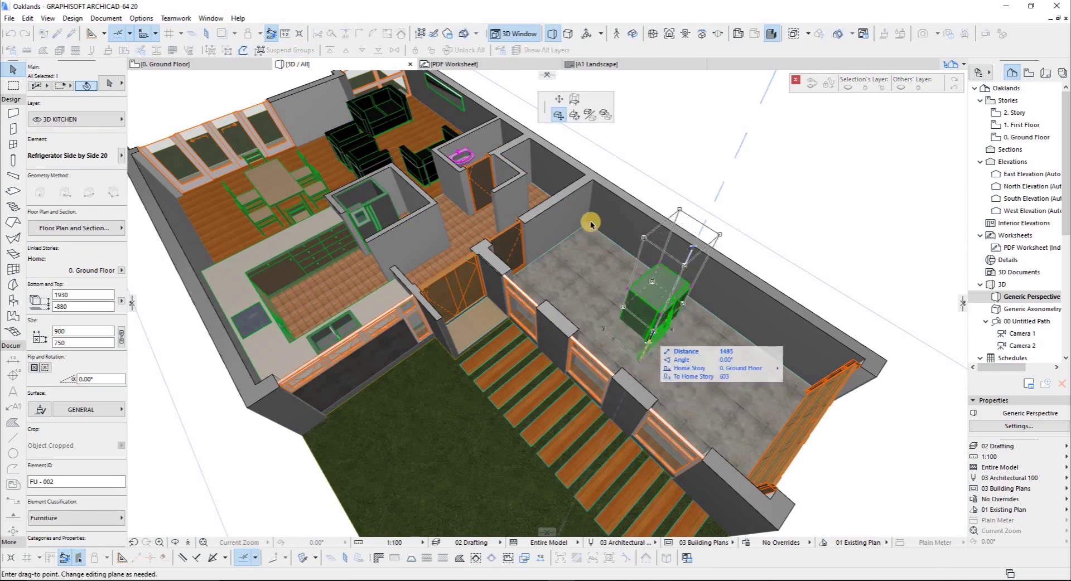
click(651, 222)
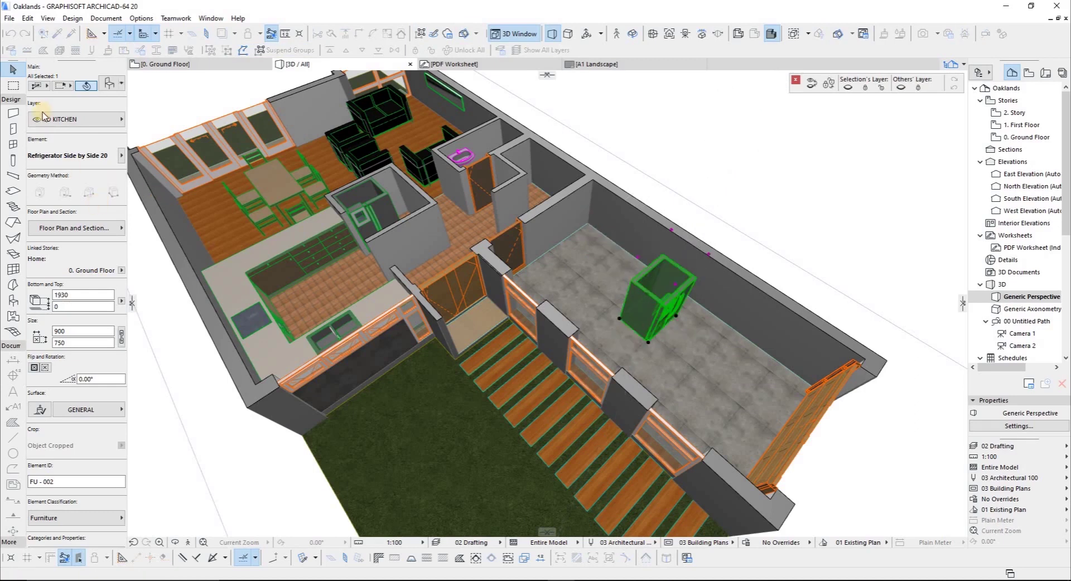
Assign the refrigerator copy in the garage to the 3D CARS layer
click(76, 118)
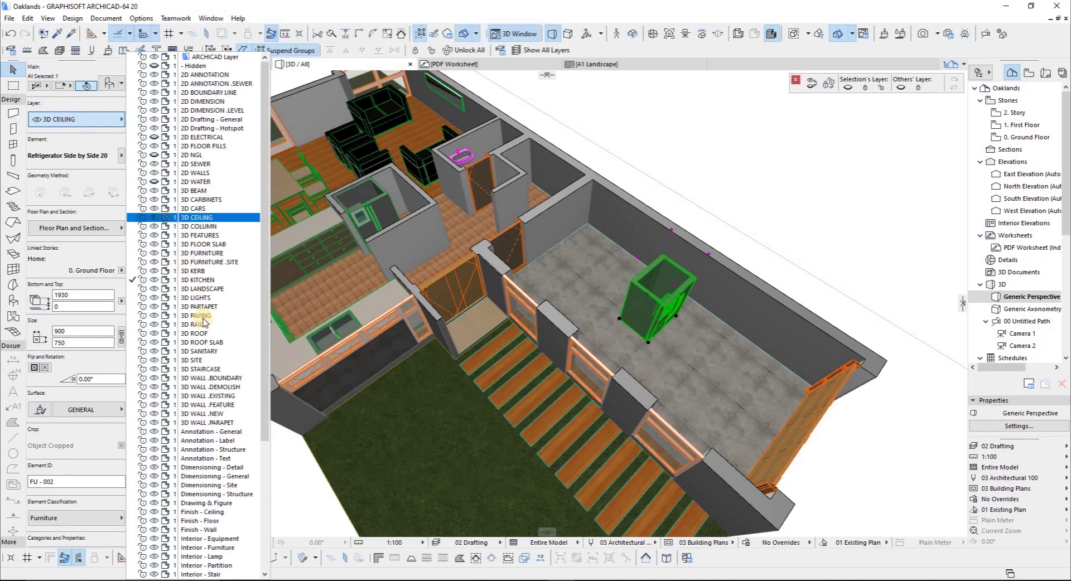
click(202, 351)
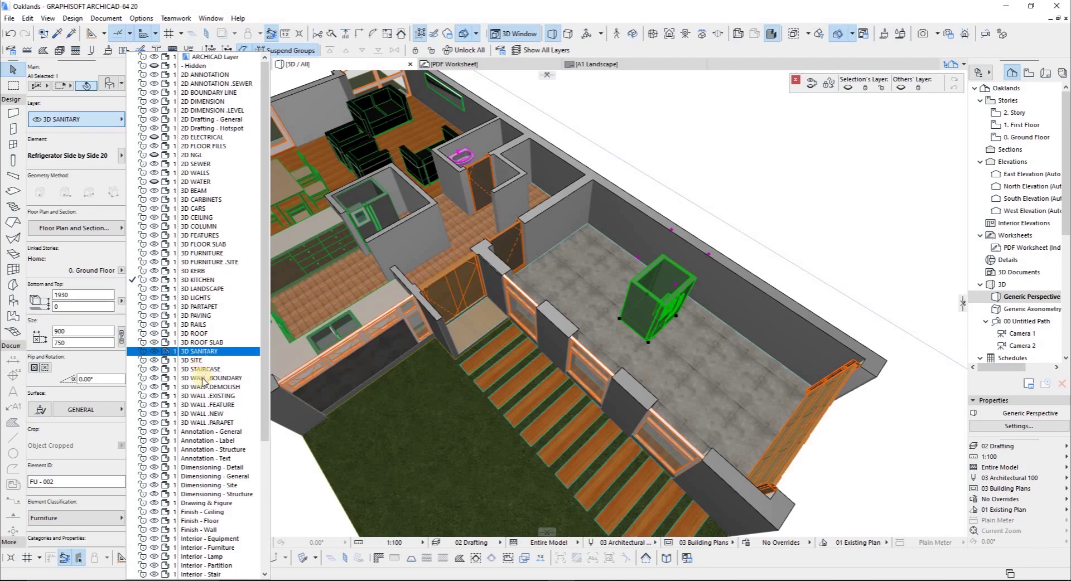
click(224, 209)
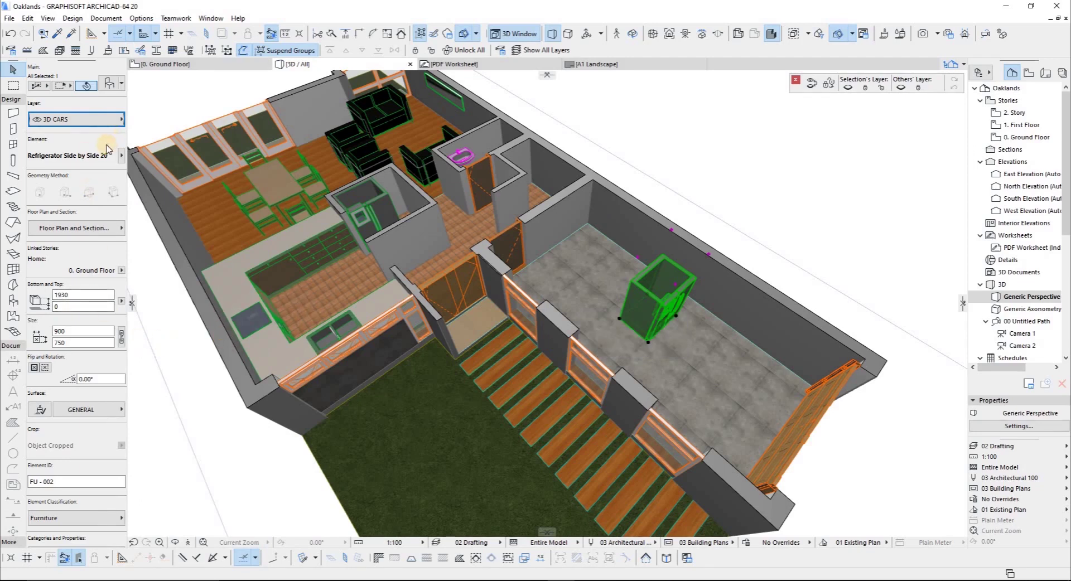
Replace the refrigerator copy in the garage with the Car 01 20 object from the Vehicles 20 library folder
key(ctrl+t)
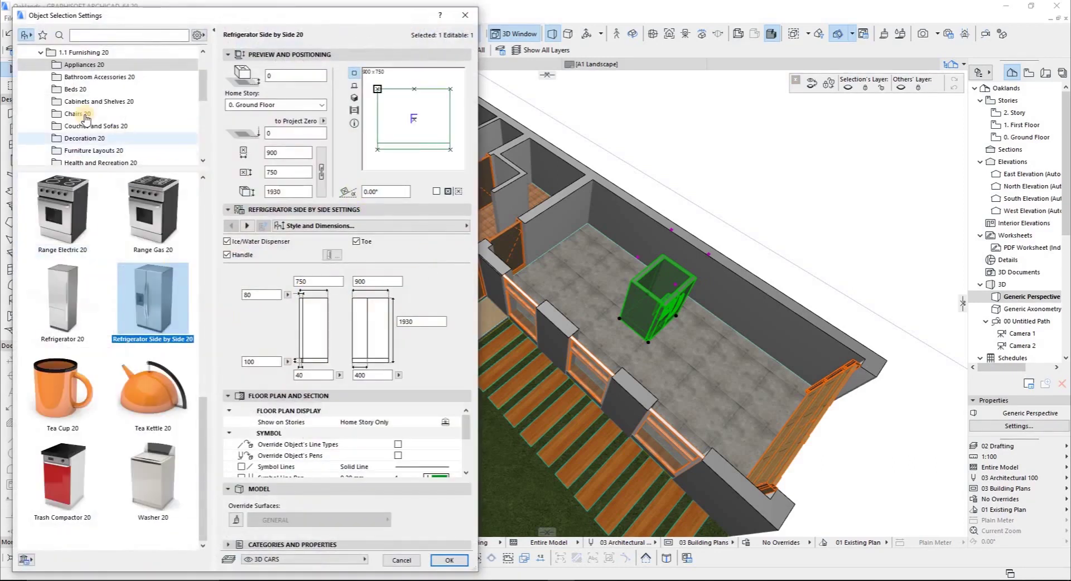
scroll(78, 136, down, 5)
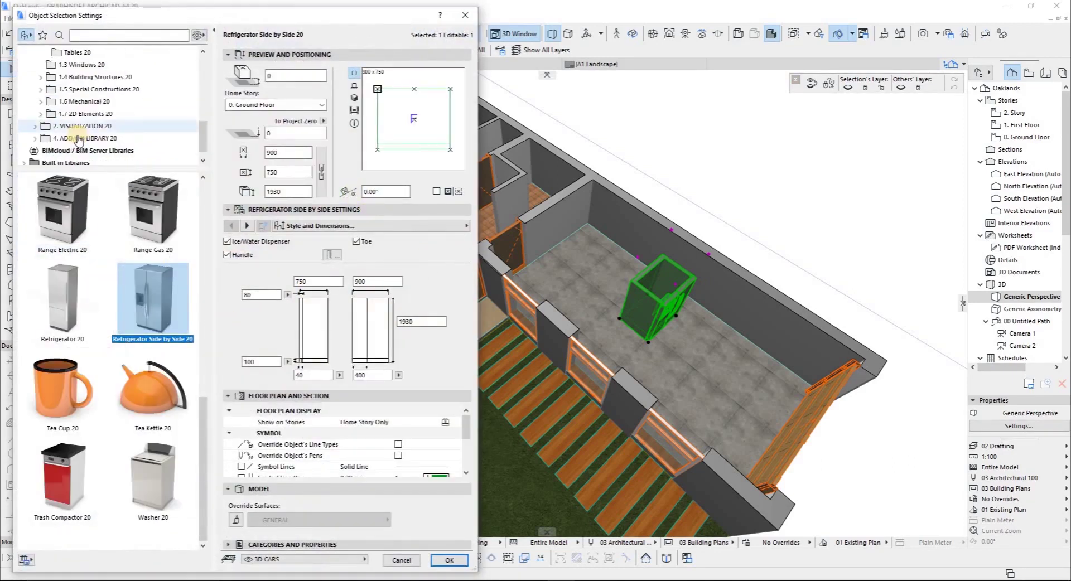
click(35, 114)
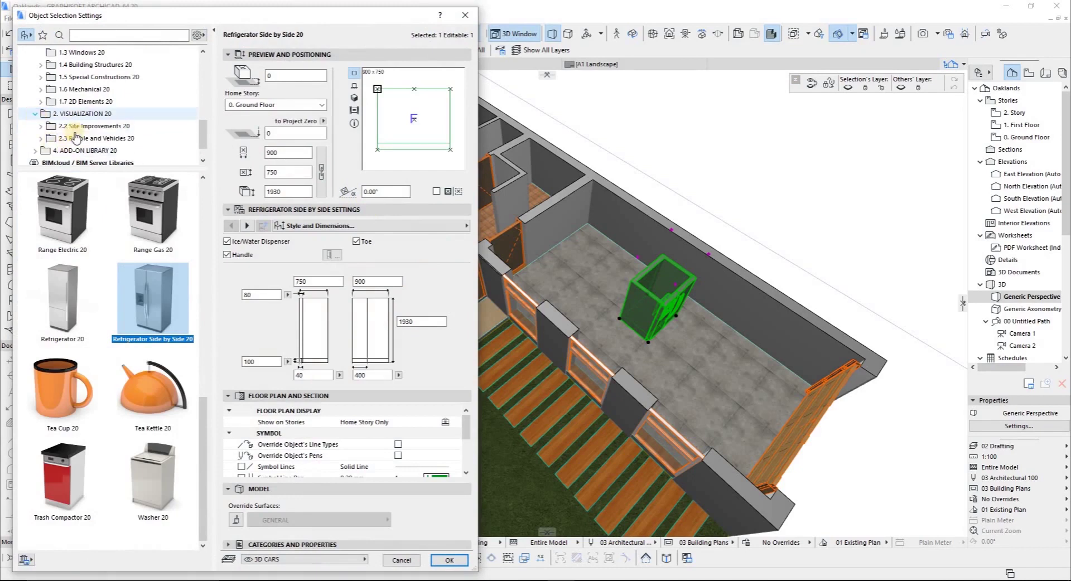
click(42, 126)
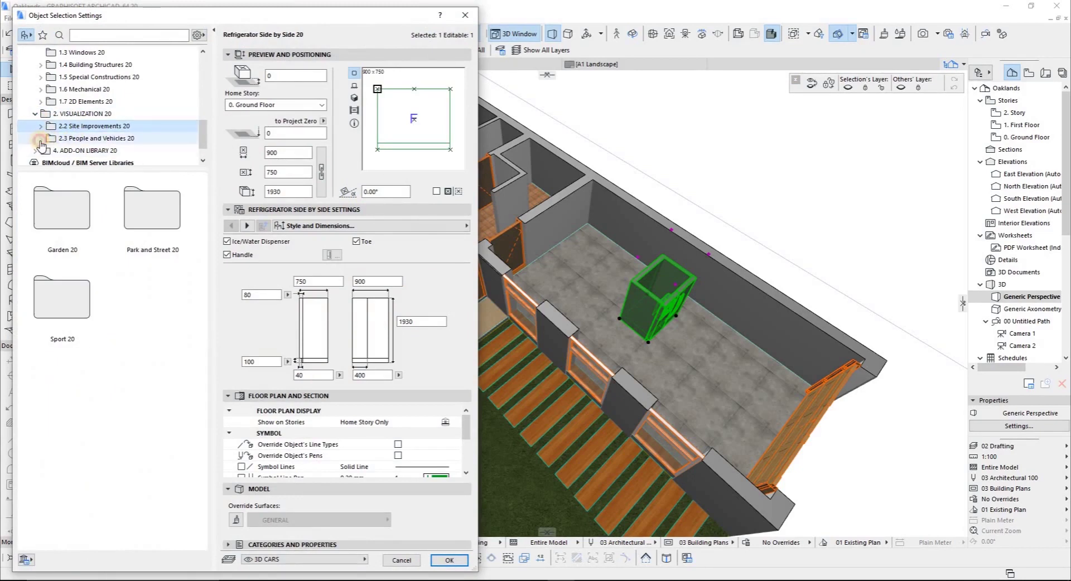
click(41, 139)
click(83, 152)
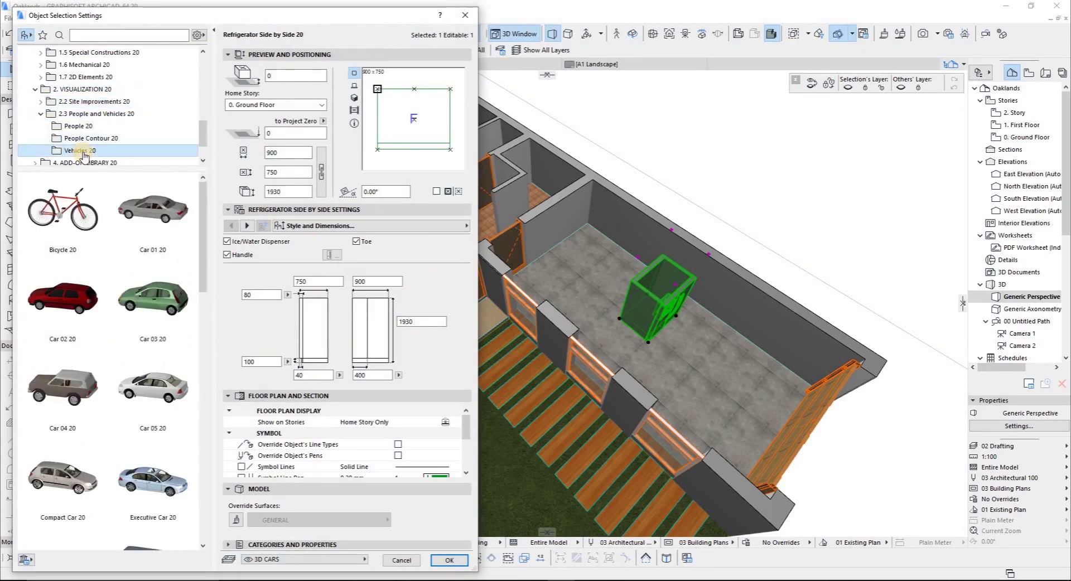
click(152, 209)
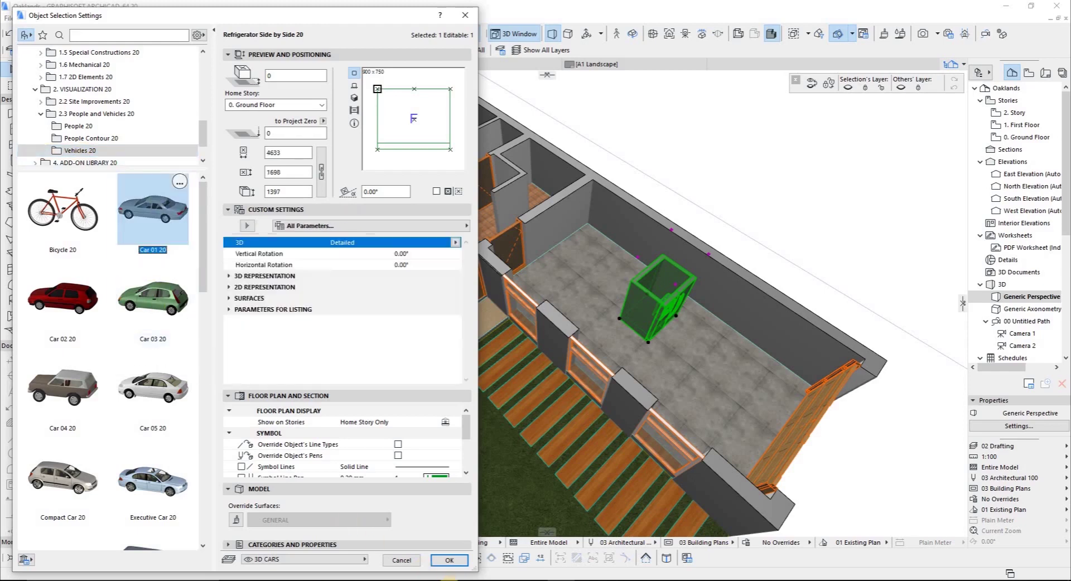
click(449, 560)
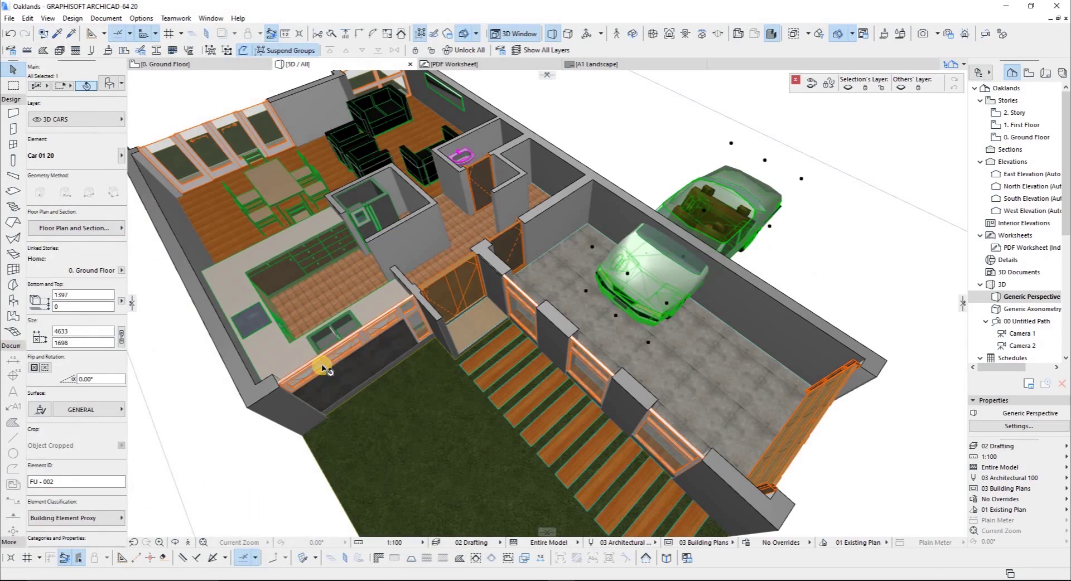
Rotate the car to 270° on the ground floor plan so that it runs lengthwise with the garage
key(F2)
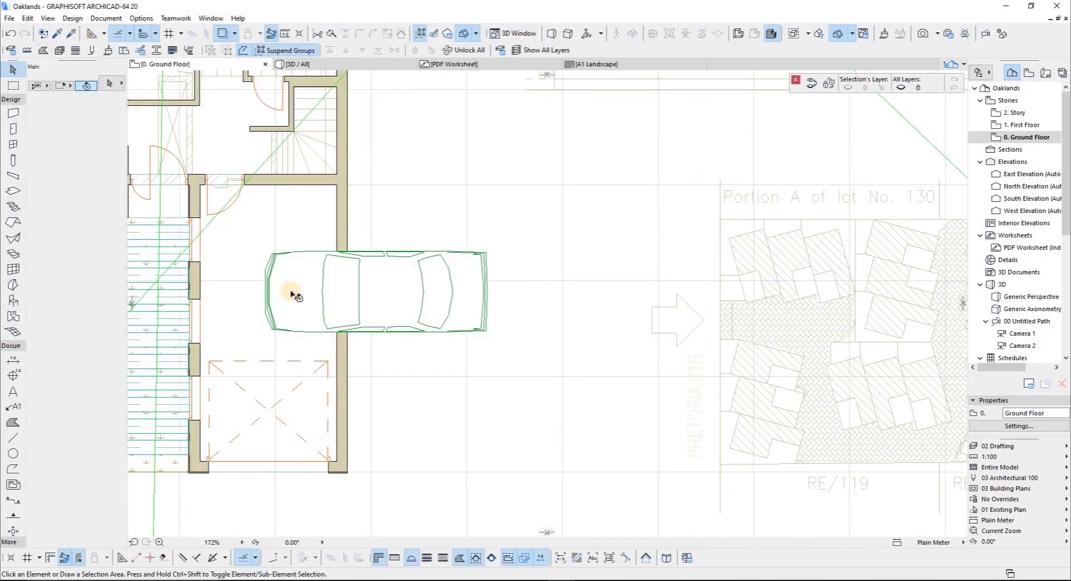
click(294, 296)
key(ctrl+e)
click(371, 301)
click(592, 302)
click(371, 470)
Move the car by its centre point to the middle of the garage and return to the 3D view
key(ctrl+d)
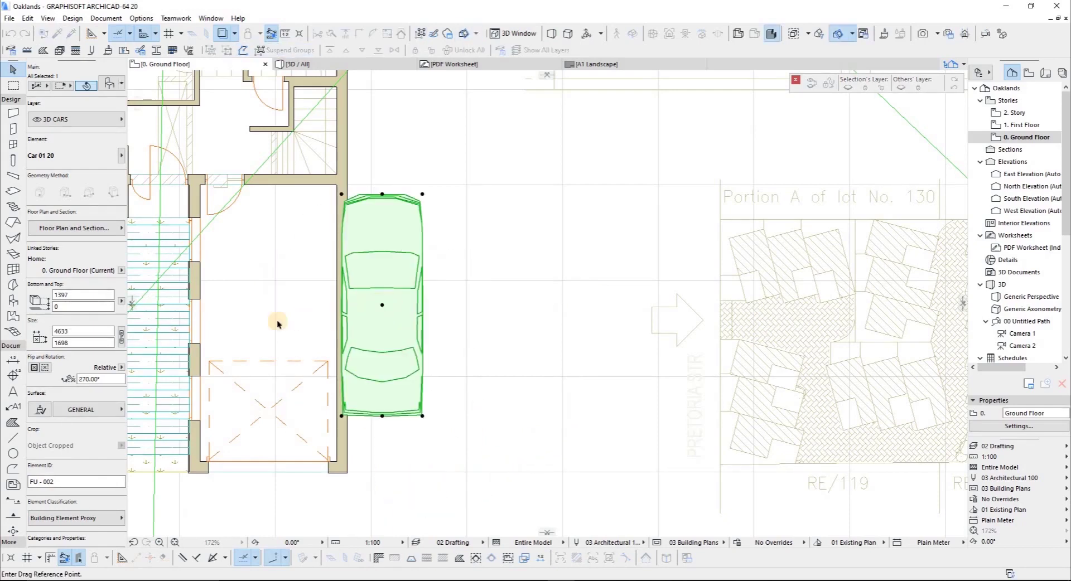
click(383, 305)
click(264, 331)
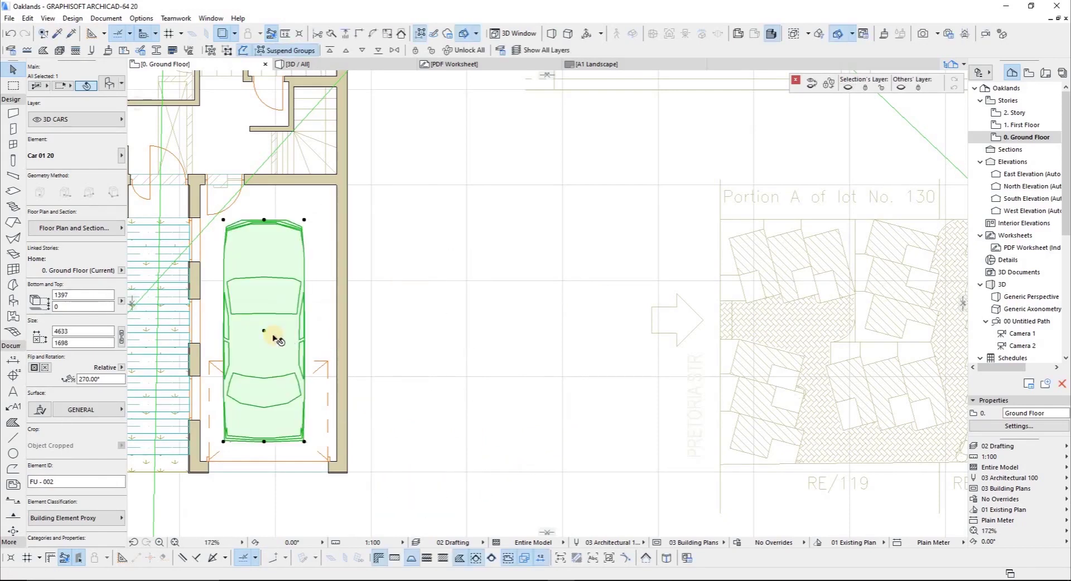
key(F3)
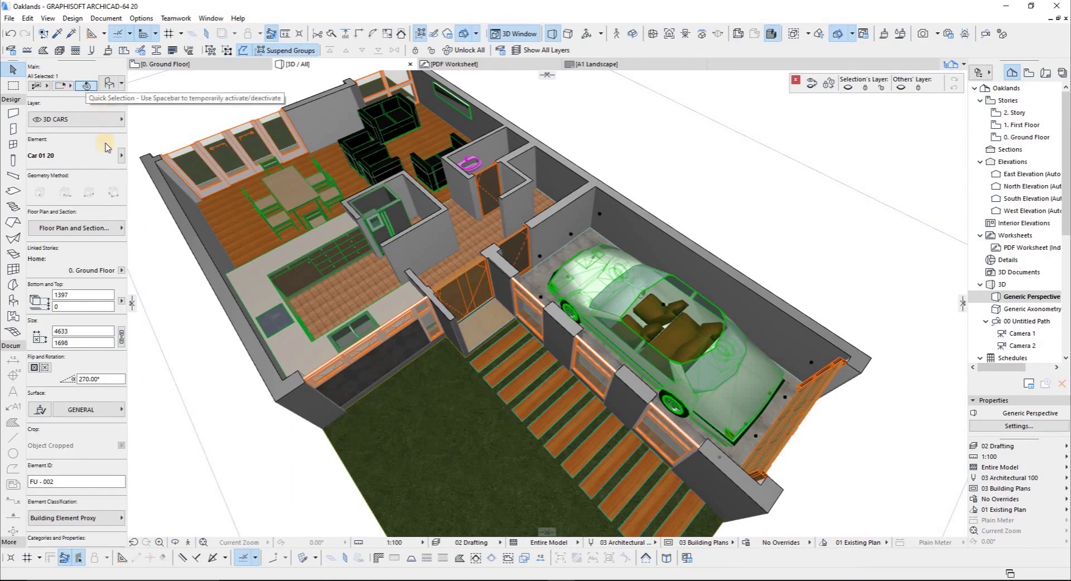
Browse the other vehicles in the Vehicles 20 library folder through the selected car's object settings
click(121, 156)
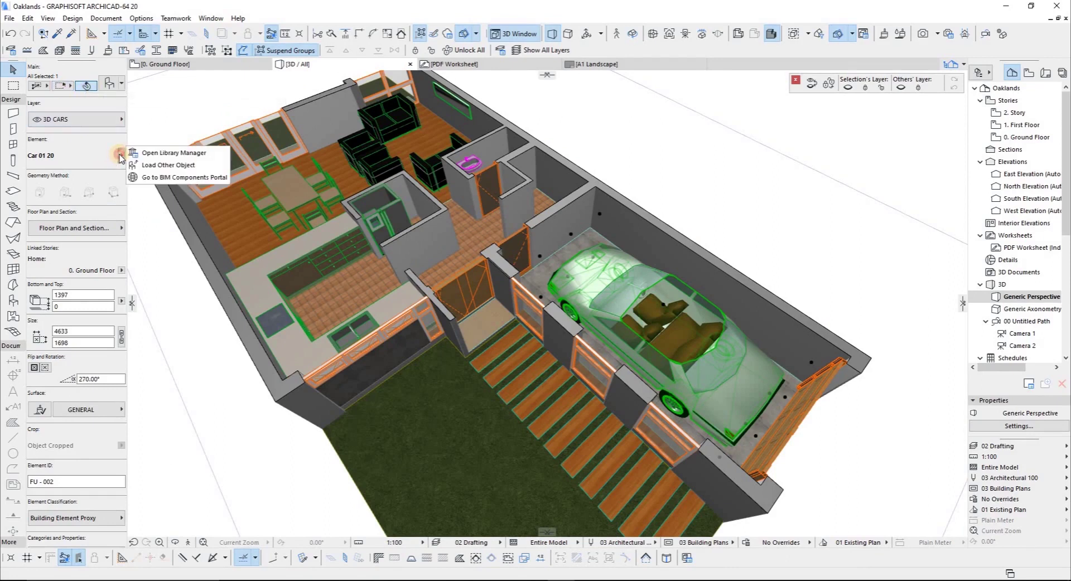
click(118, 156)
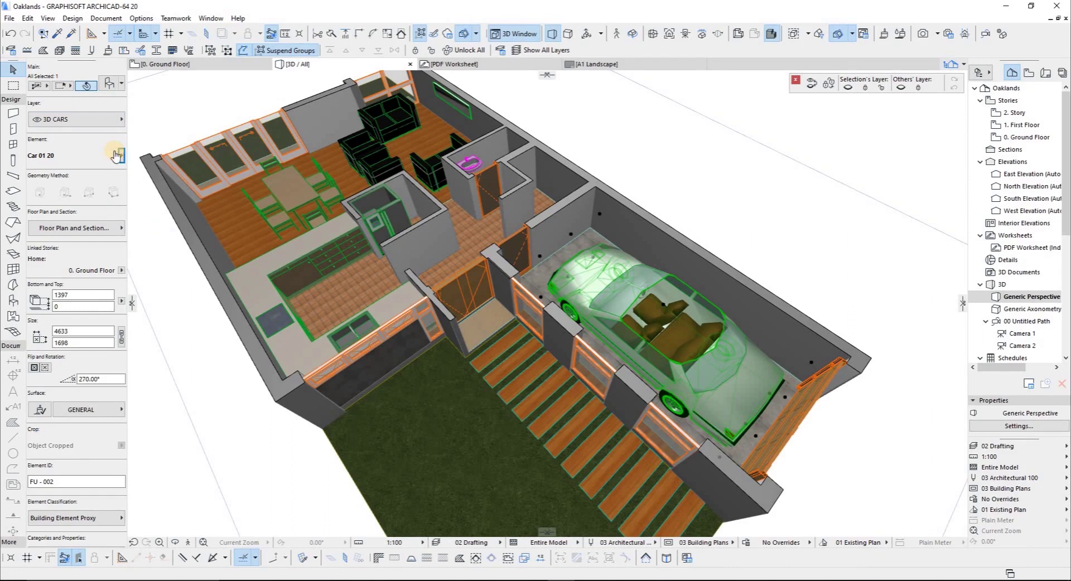
click(117, 156)
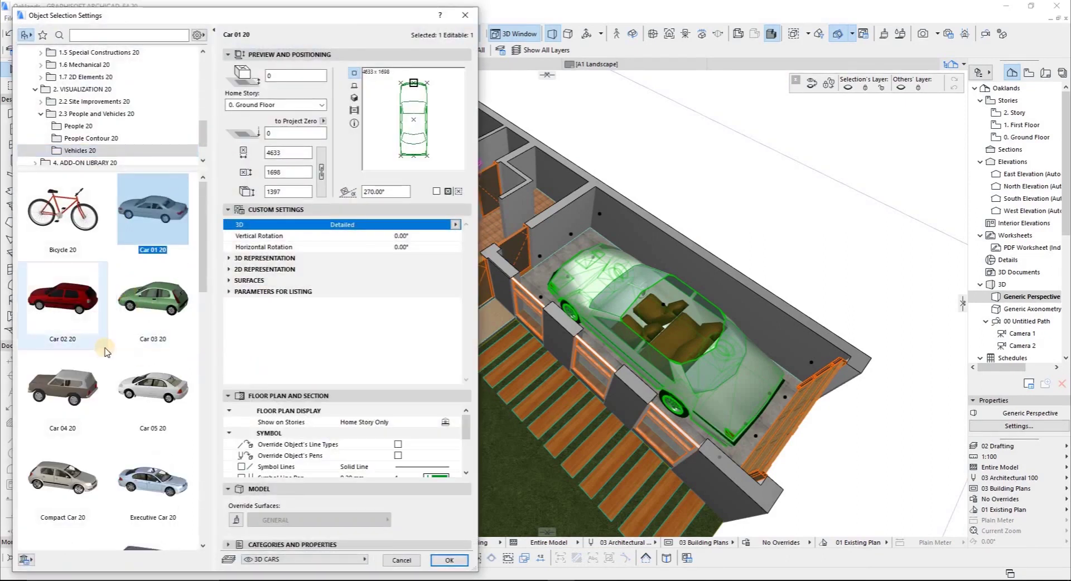
scroll(106, 352, down, 10)
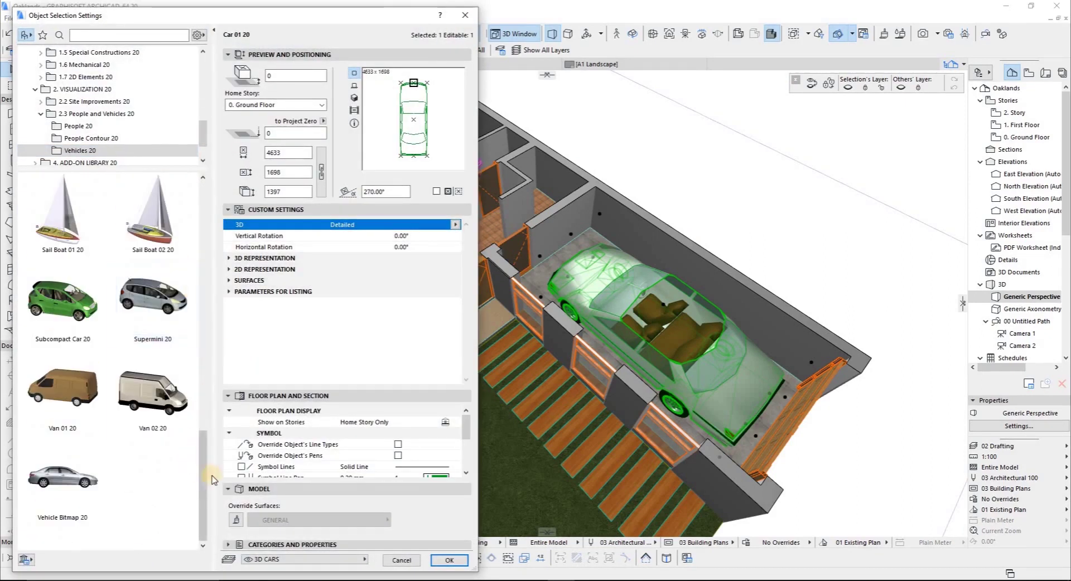
drag(202, 483, 208, 373)
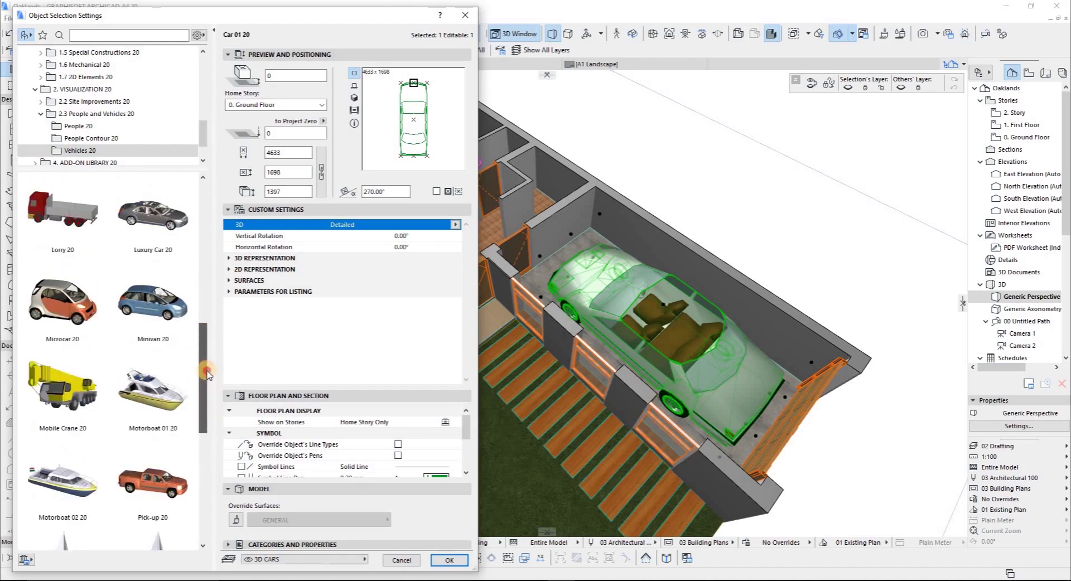
drag(209, 329, 211, 199)
key(Return)
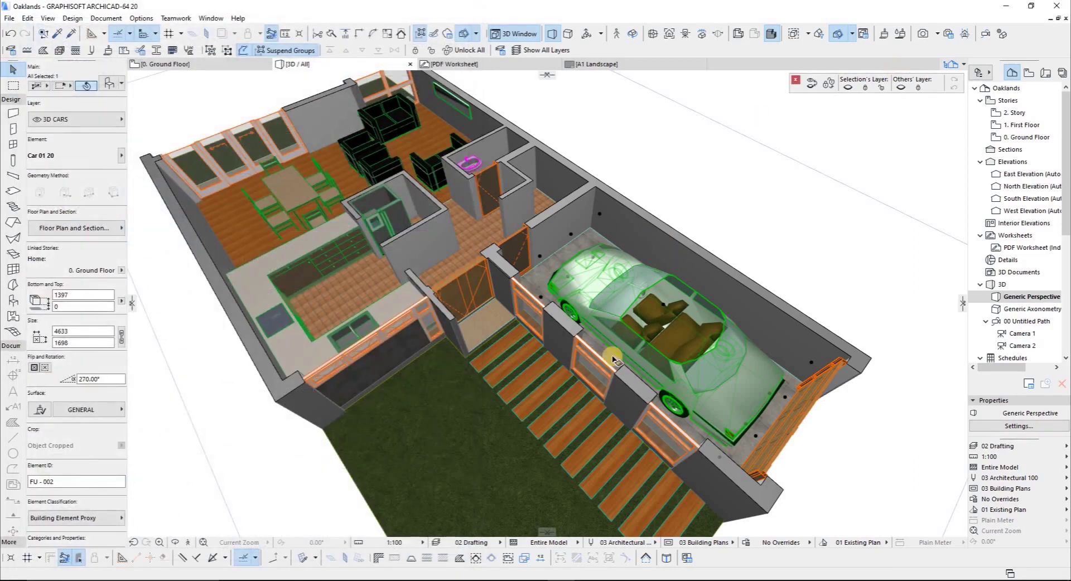
Hide the car's 3D CARS layer and examine the whole ground floor in the 3D perspective
click(846, 88)
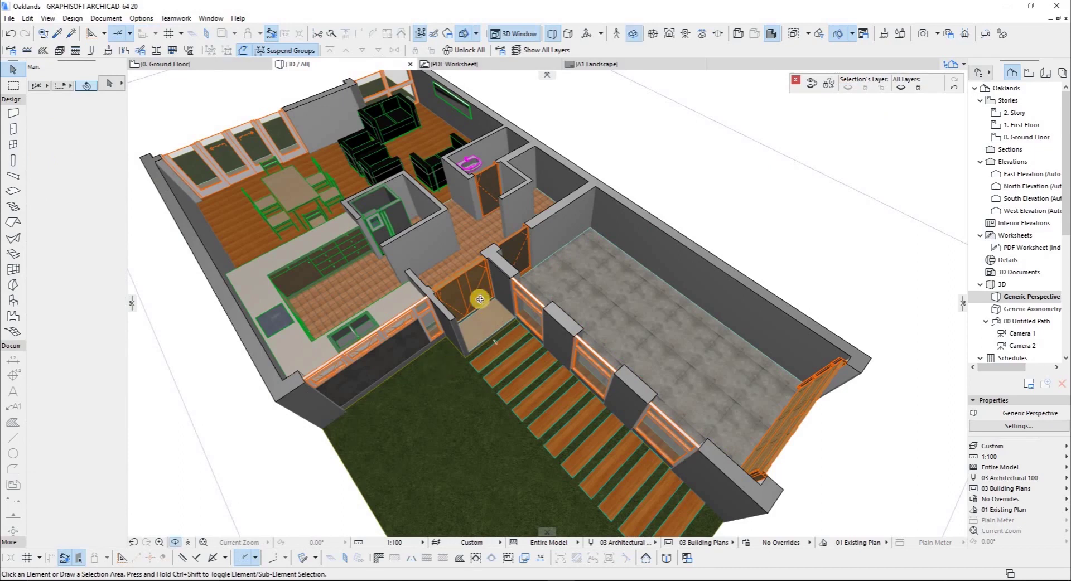
shift+middle_drag(464, 232, 304, 218)
scroll(318, 325, up, 4)
shift+middle_drag(318, 325, 261, 335)
shift+middle_drag(178, 321, 394, 369)
scroll(355, 350, up, 3)
scroll(363, 355, down, 3)
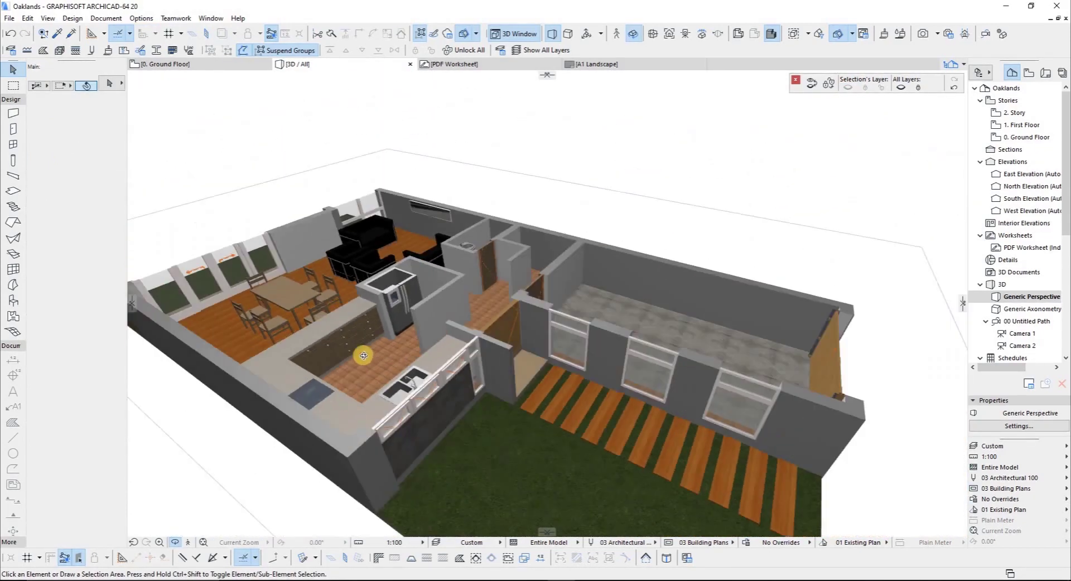
scroll(391, 374, down, 3)
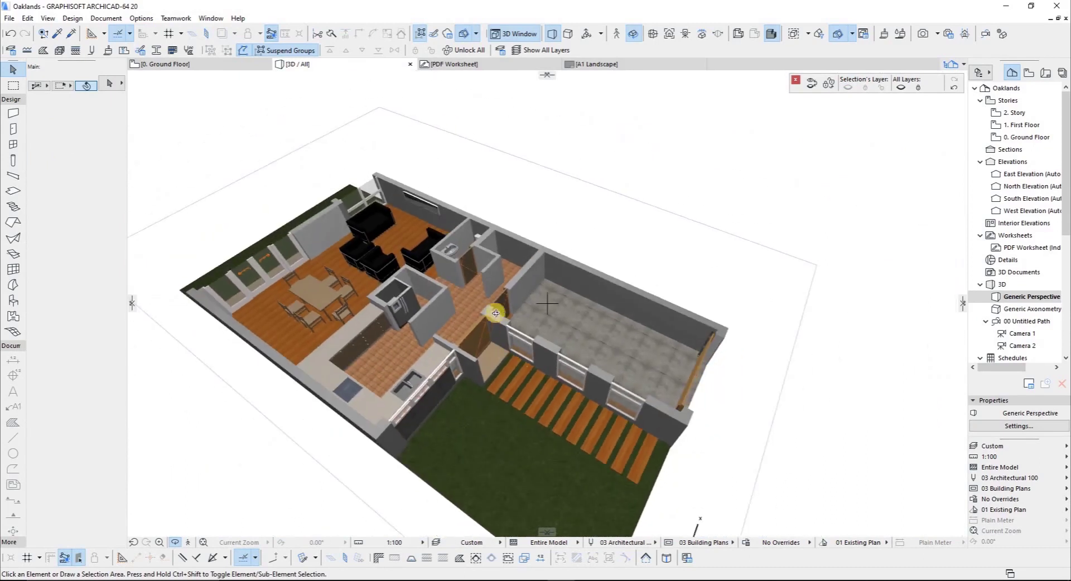
shift+middle_drag(473, 305, 573, 171)
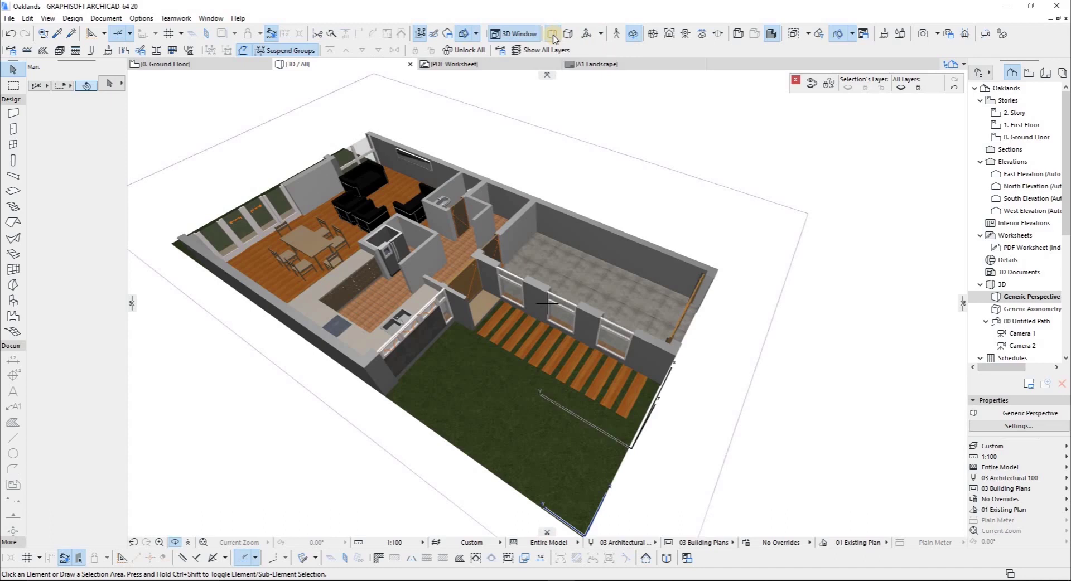
Show the model in axonometry and bring the car back with the 02 Drafting layer combination
click(552, 35)
shift+middle_drag(449, 249, 691, 310)
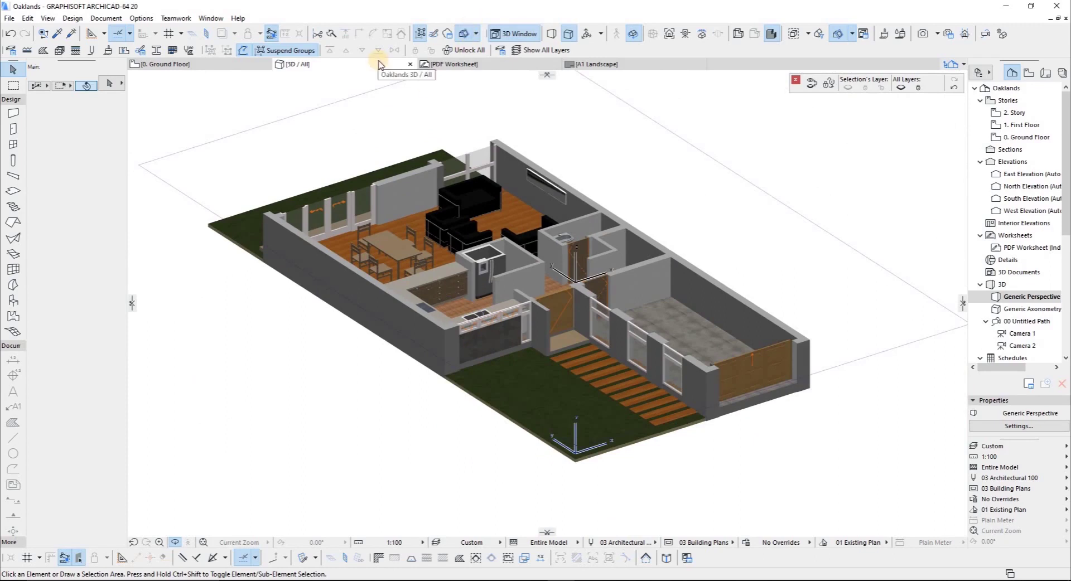
key(ctrl+Down)
key(Escape)
key(ctrl+w)
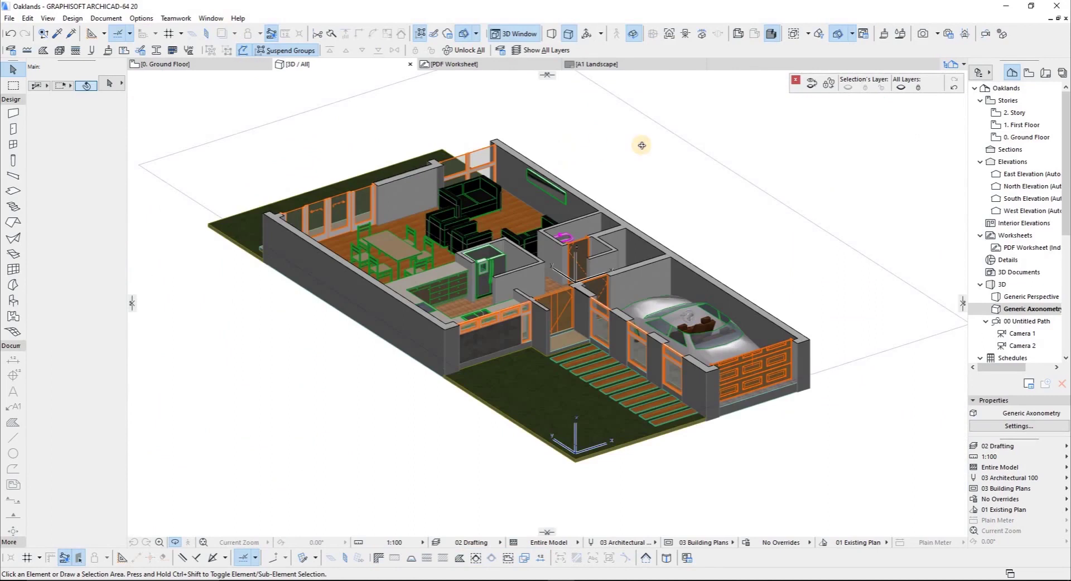
Return the 3D view to perspective, hide the garage car's 3D CARS layer, and frame the house from its front garden side
click(552, 34)
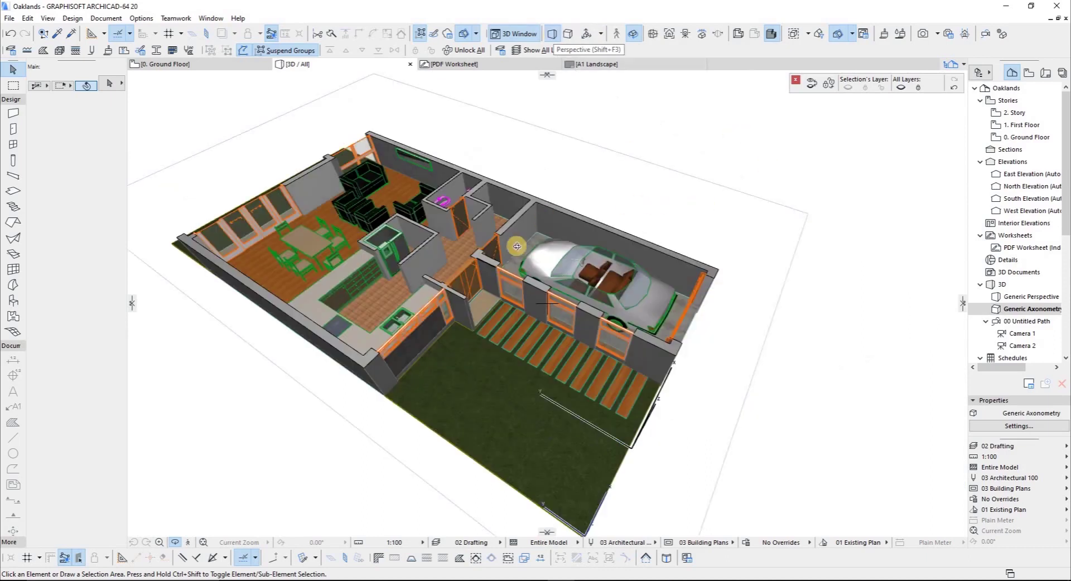
click(575, 273)
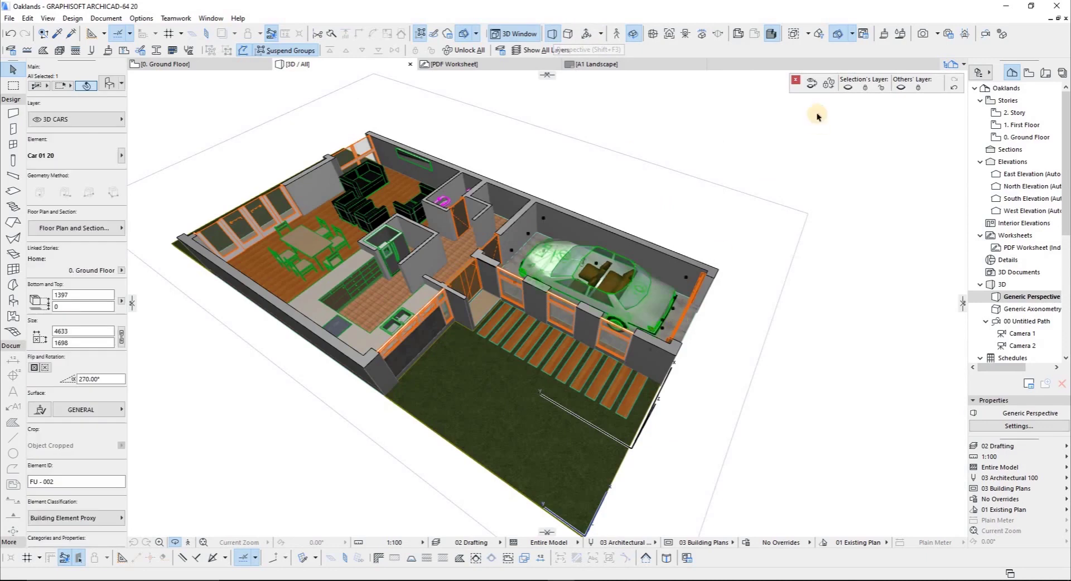
click(848, 89)
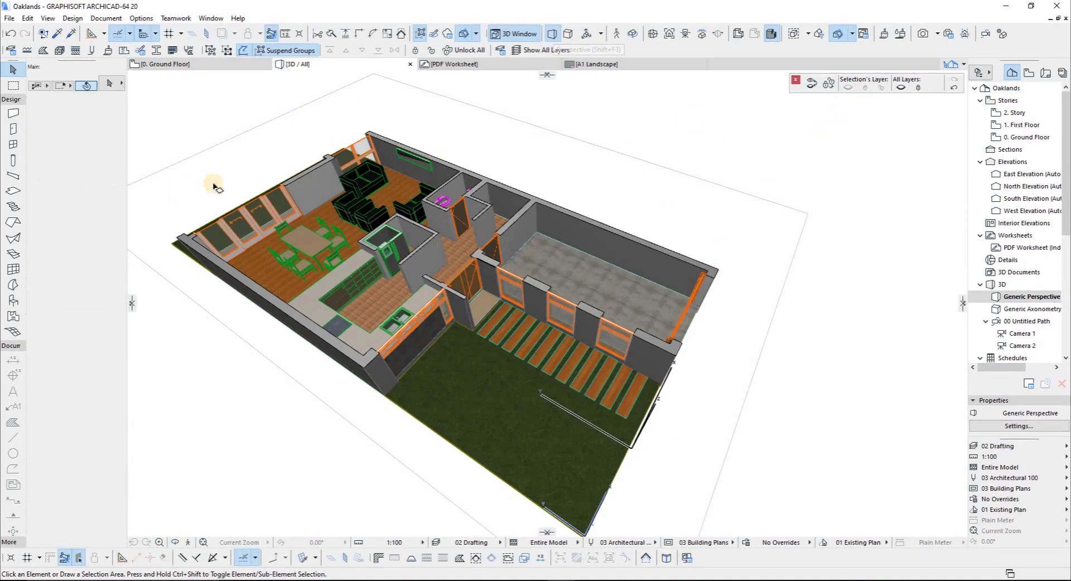
drag(254, 213, 430, 329)
shift+middle_drag(508, 335, 481, 306)
middle_drag(679, 150, 689, 149)
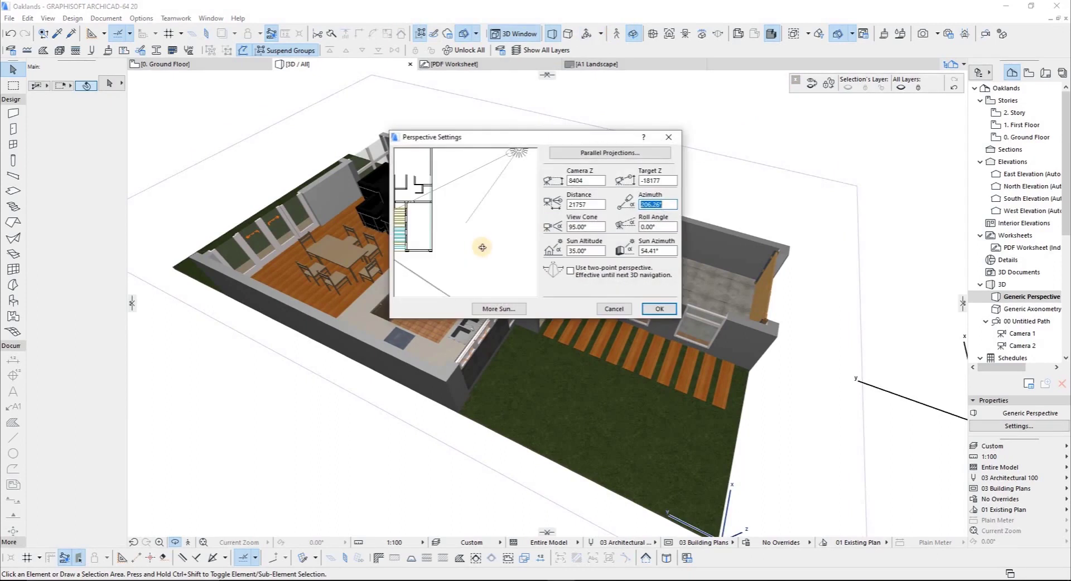
key(Escape)
Turn off the trace reference on the ground floor plan and return to the 3D view
key(F2)
scroll(555, 276, down, 5)
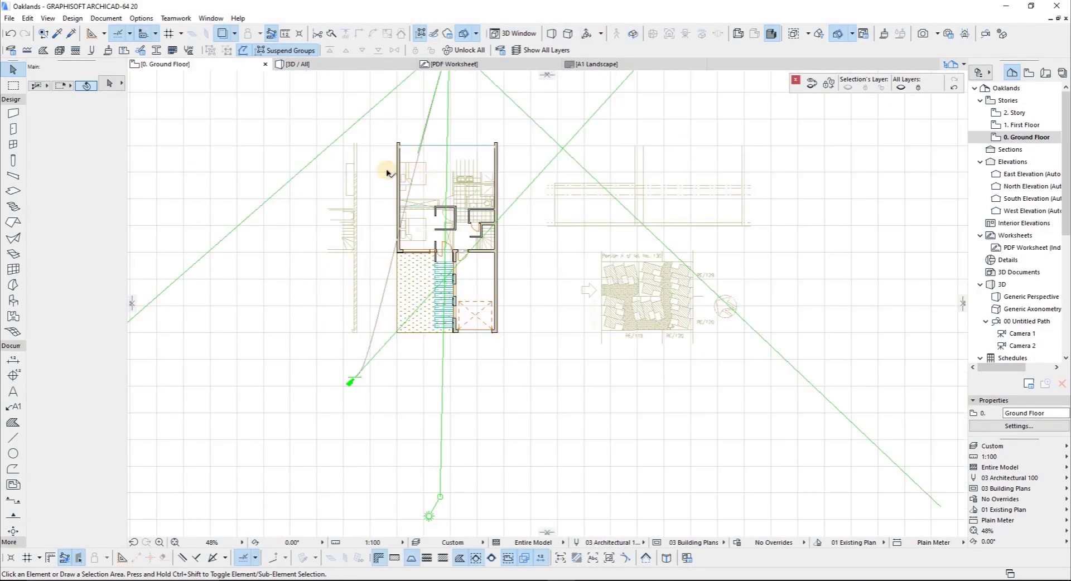
scroll(387, 172, up, 3)
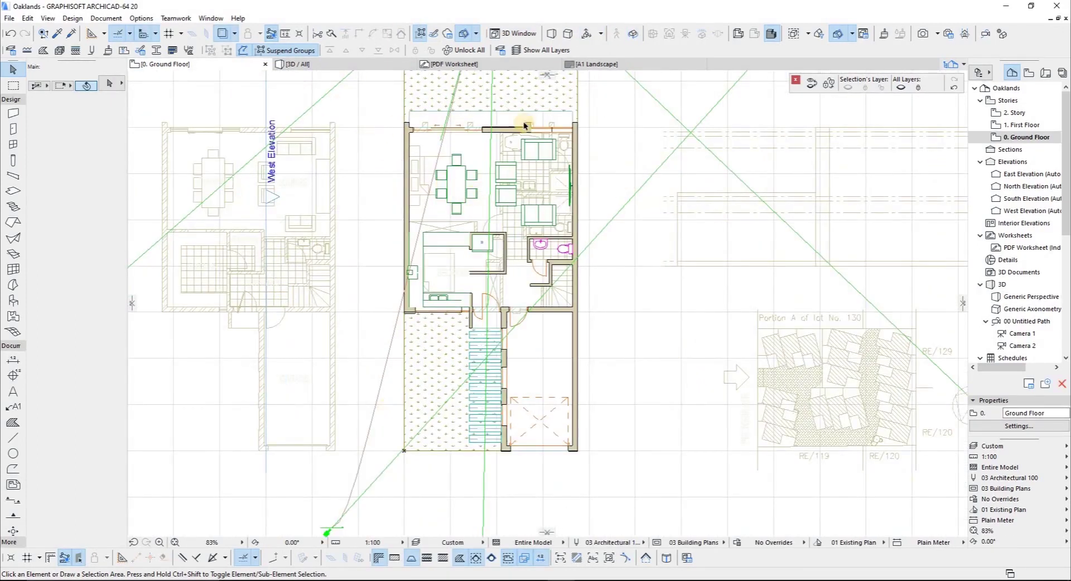
click(223, 34)
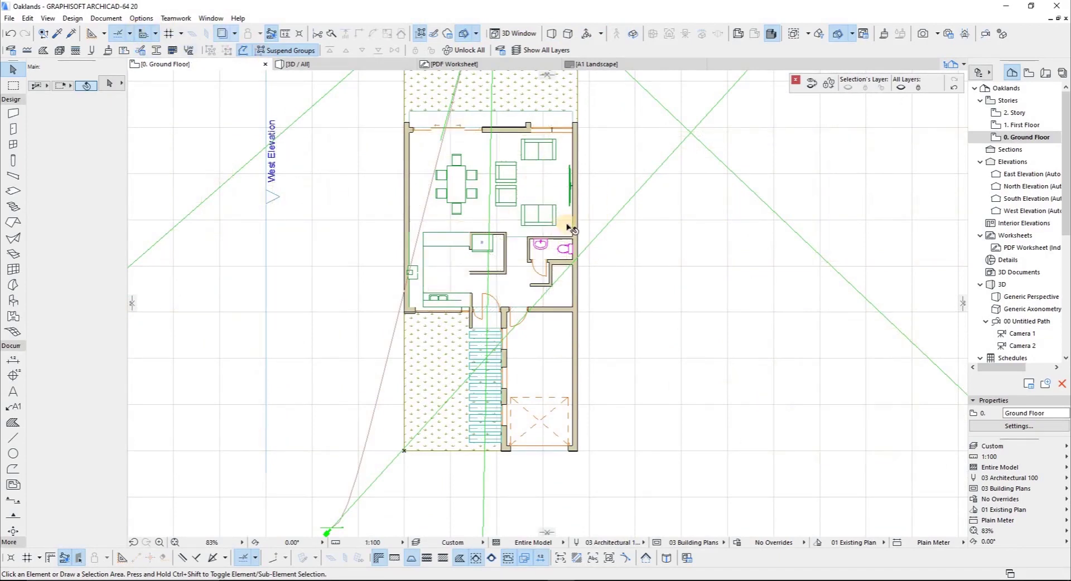
key(F3)
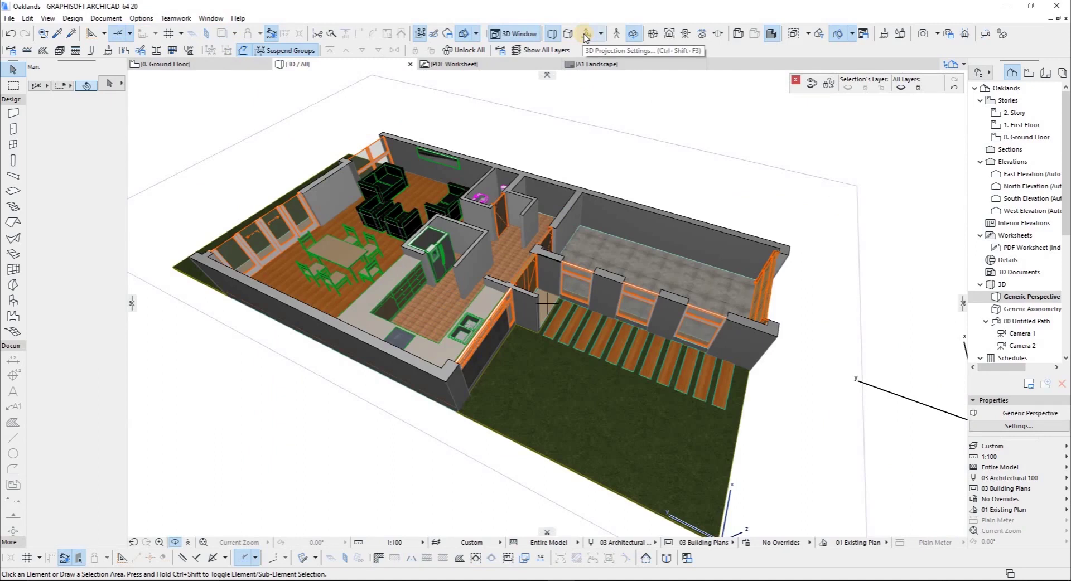
Set the perspective's sun azimuth to 264.60° and its sun altitude to 75°
key(ctrl+shift+F3)
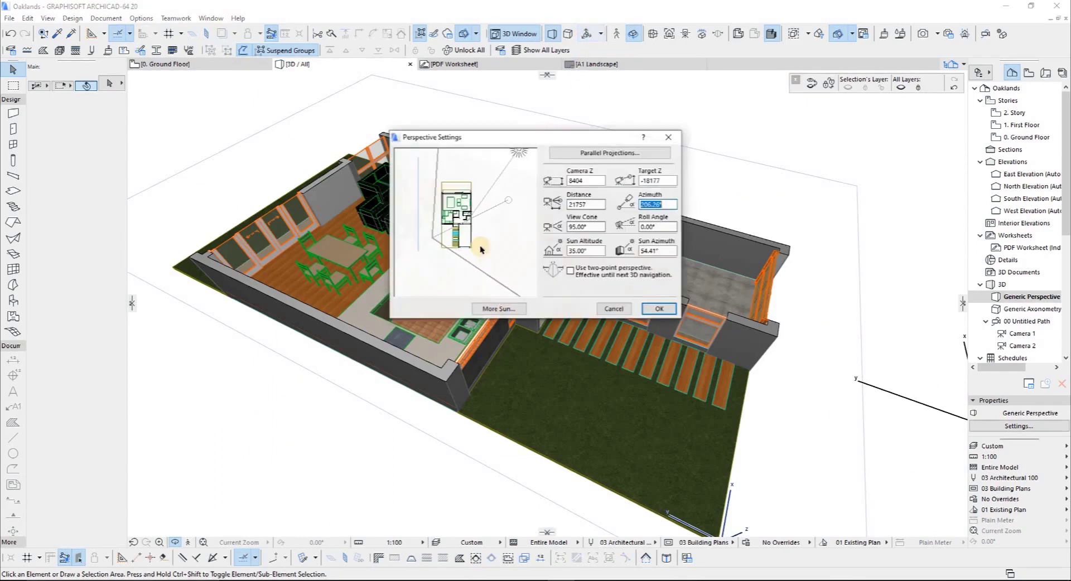
drag(524, 193, 463, 266)
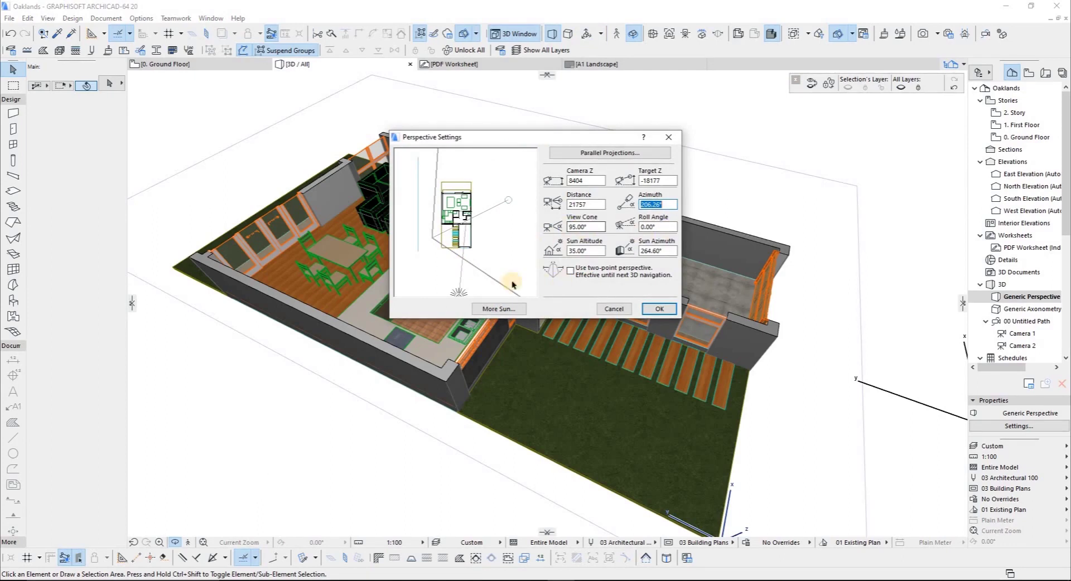
double_click(576, 249)
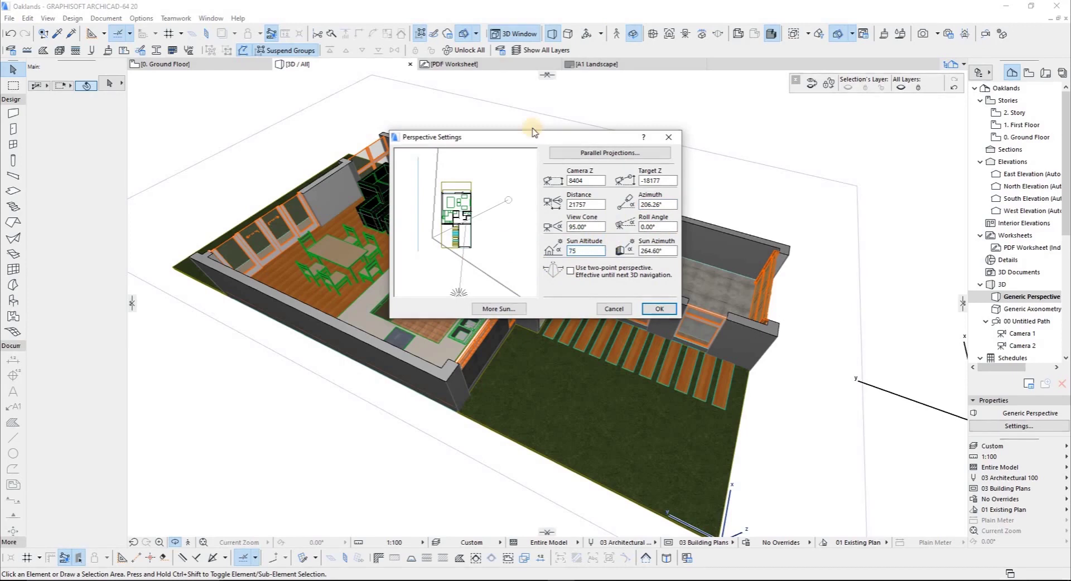
click(659, 308)
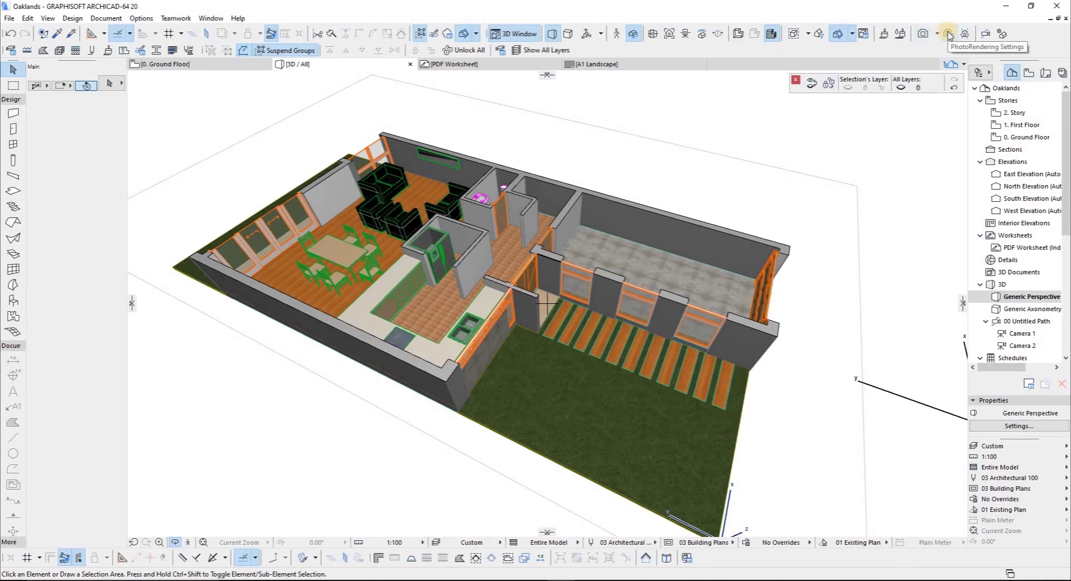
Turn on the PhotoRendering render safe frame, fit the whole house and front garden inside it, and render the perspective
click(948, 34)
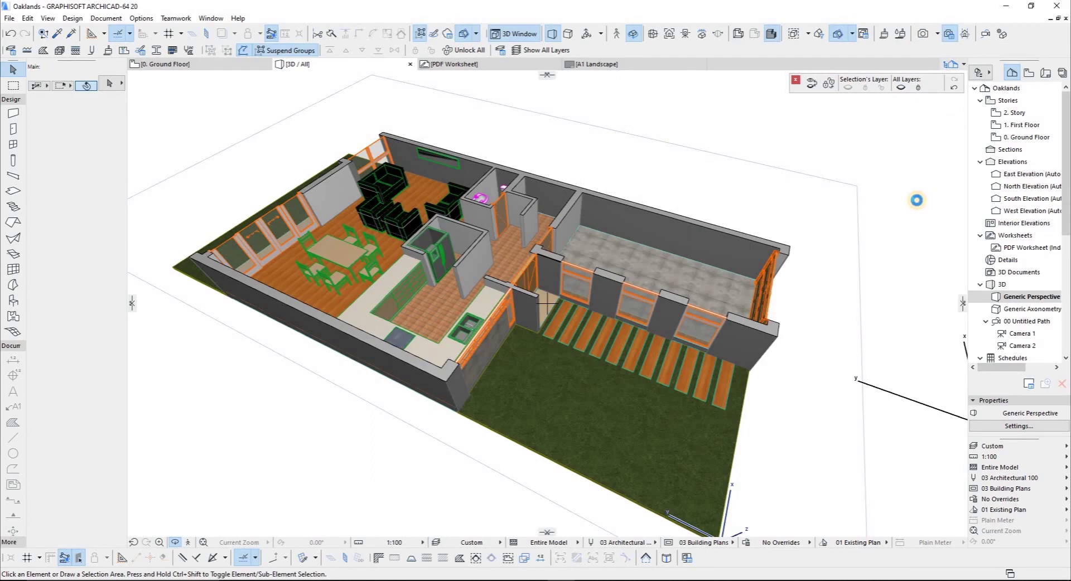
drag(880, 103, 962, 110)
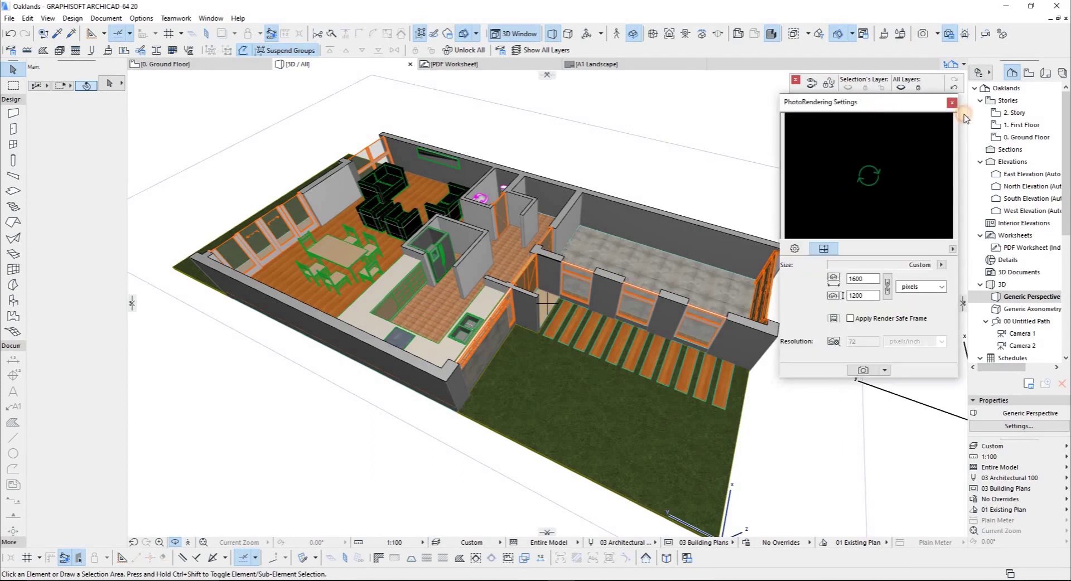
click(967, 34)
drag(636, 255, 825, 223)
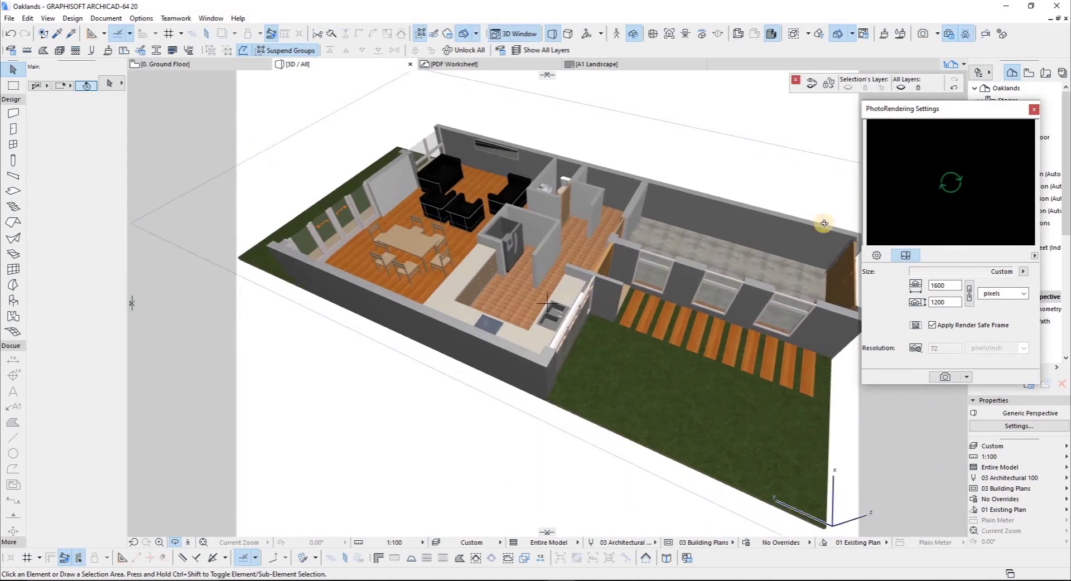
drag(747, 227, 706, 269)
click(962, 187)
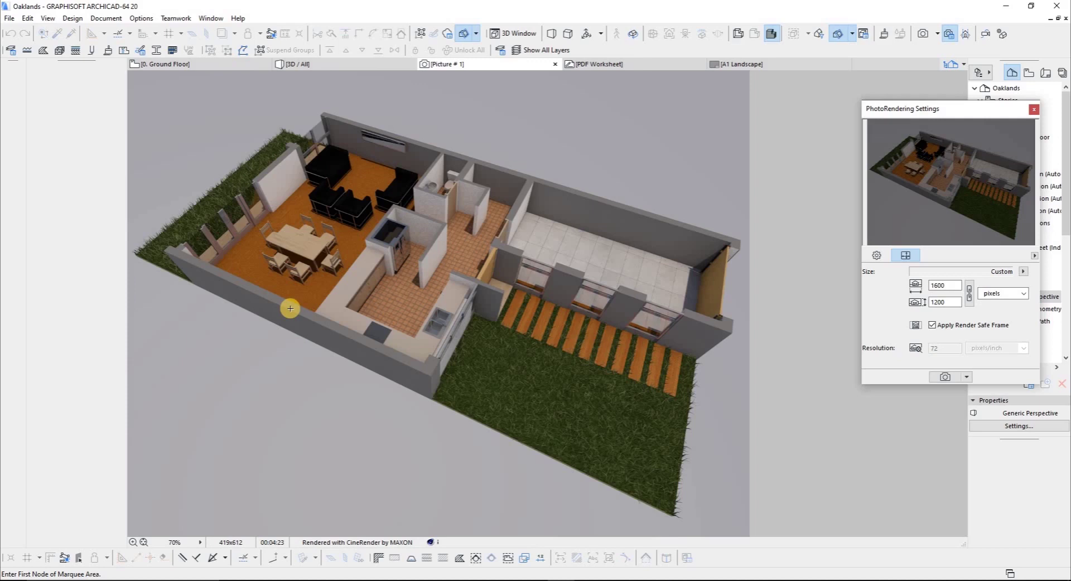
Save the rendering as the JPEG "Oaklands - Picture # 3" in the 19-11-20 ArchiCAD Render folder and close the picture
click(290, 309)
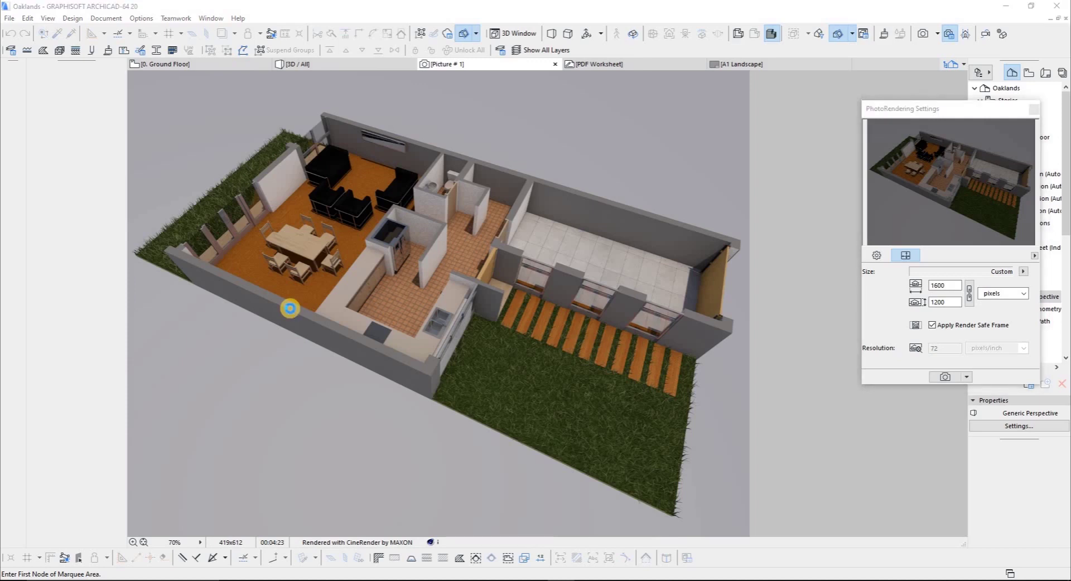
key(ctrl+s)
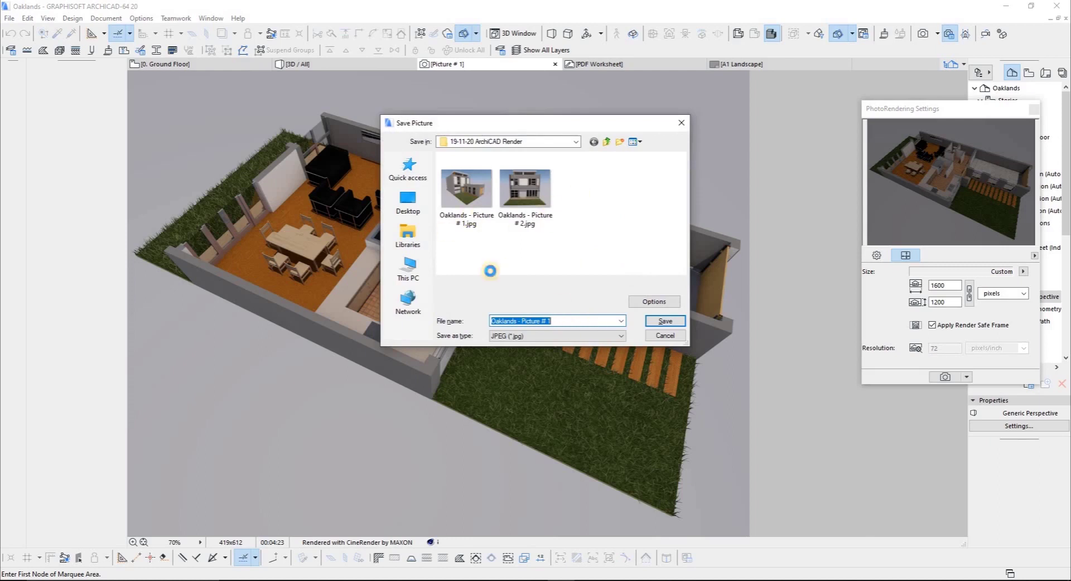
click(558, 322)
key(BackSpace)
text(3)
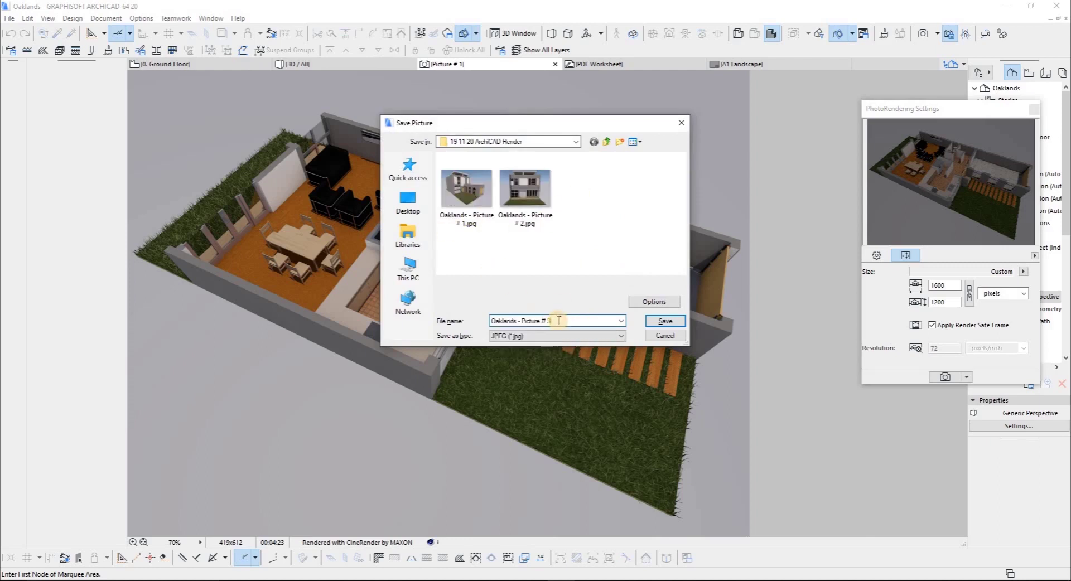
key(Return)
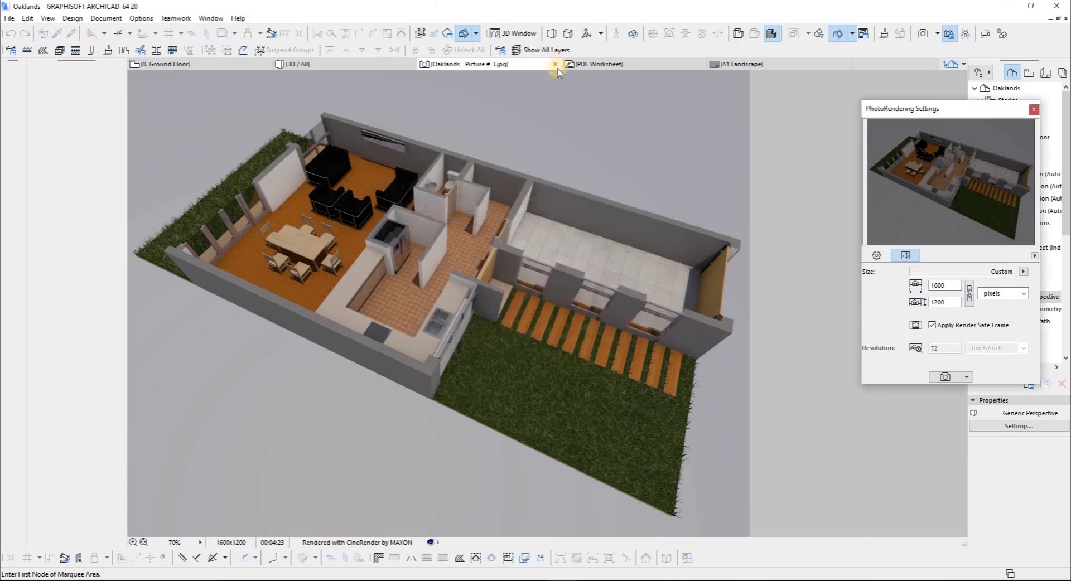
click(555, 65)
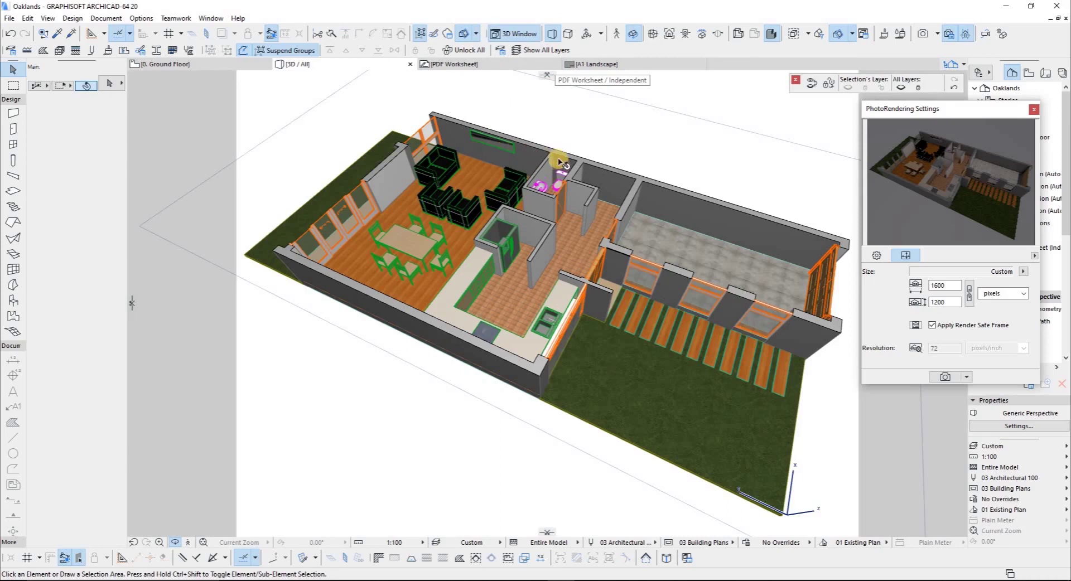
Delete the wall-mounted flat panel TV and the dining table set from the living area, and close the PhotoRendering settings
click(514, 156)
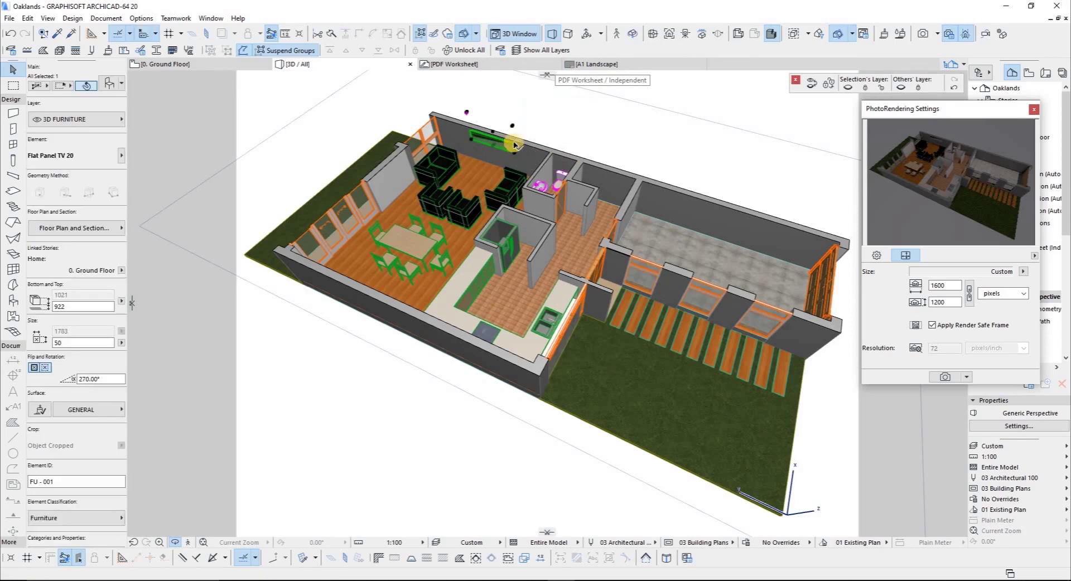
key(ctrl+d)
click(515, 151)
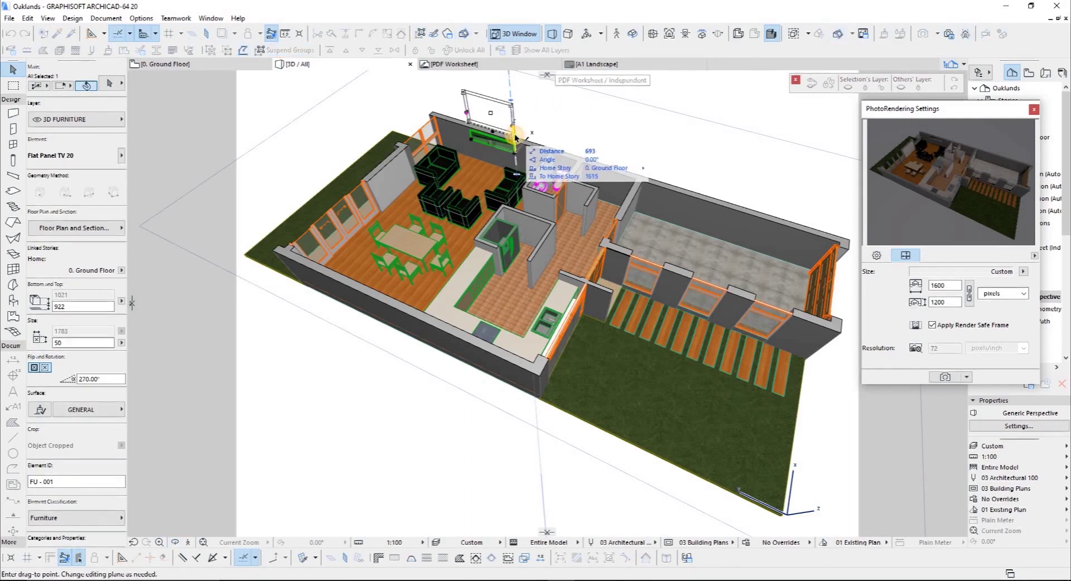
click(515, 137)
click(404, 246)
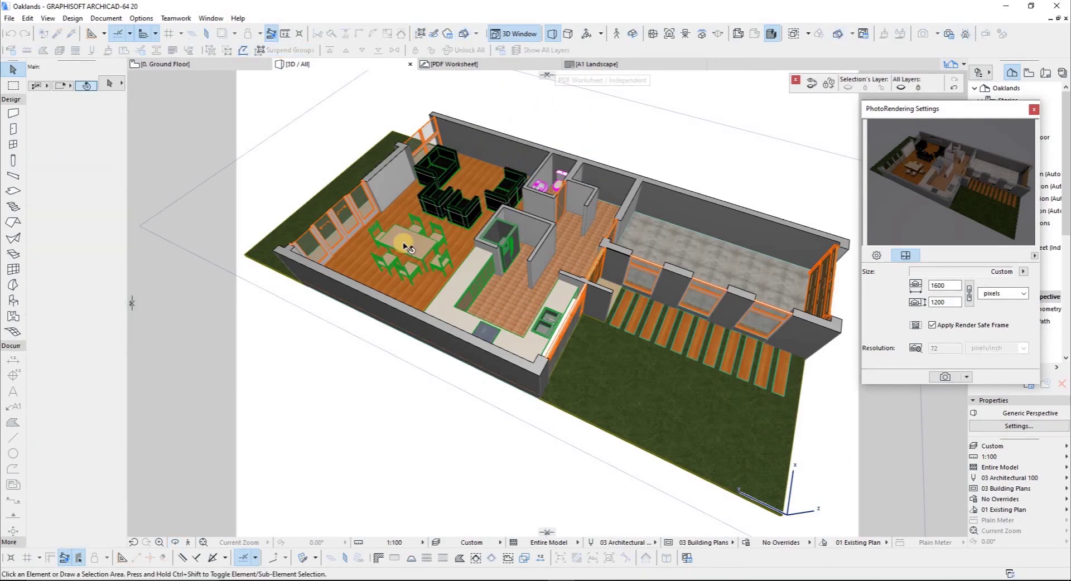
click(428, 264)
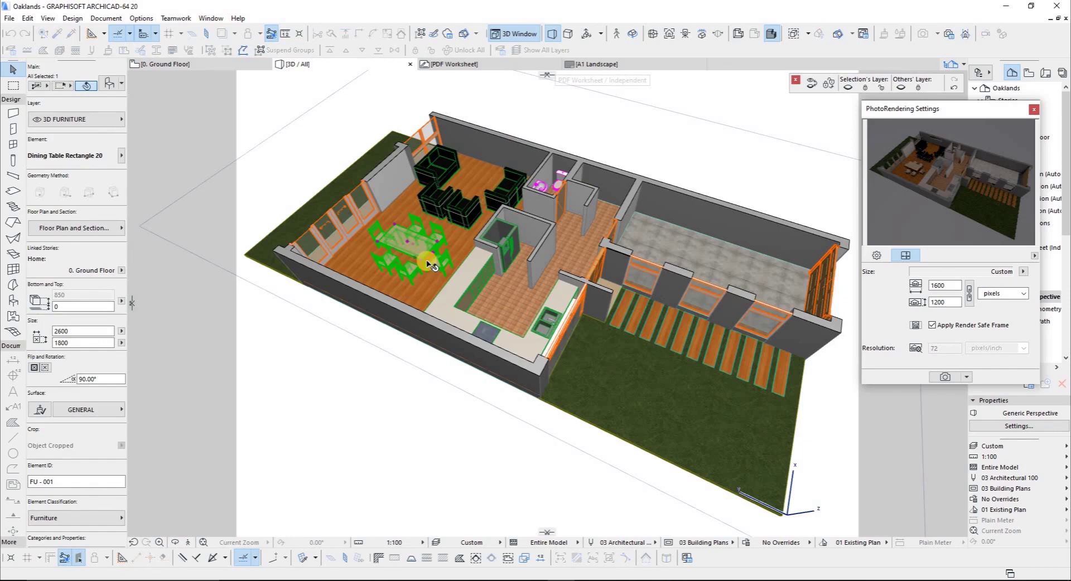
key(Delete)
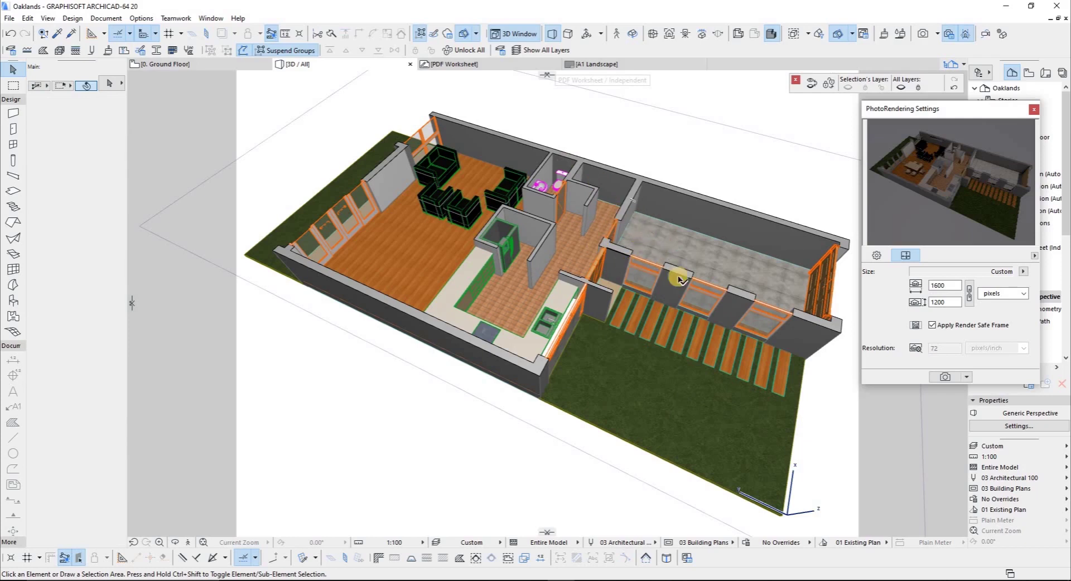
click(1036, 110)
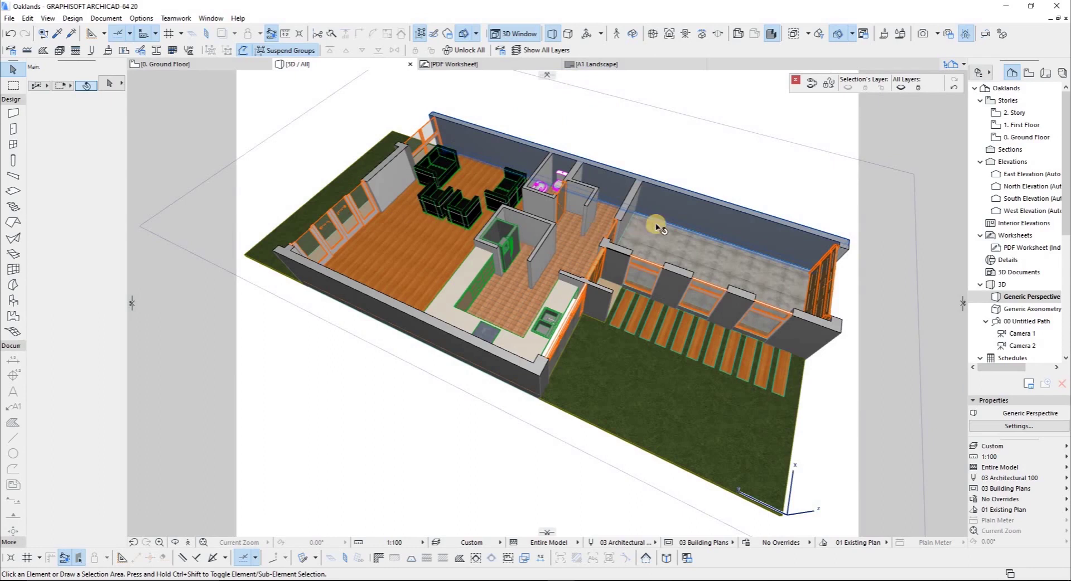
Start saving the 3D model as a Lumion Collada file and create and open a "19-11-21 Lumion Render" folder in 03 RENDERS
mouse_move(659, 285)
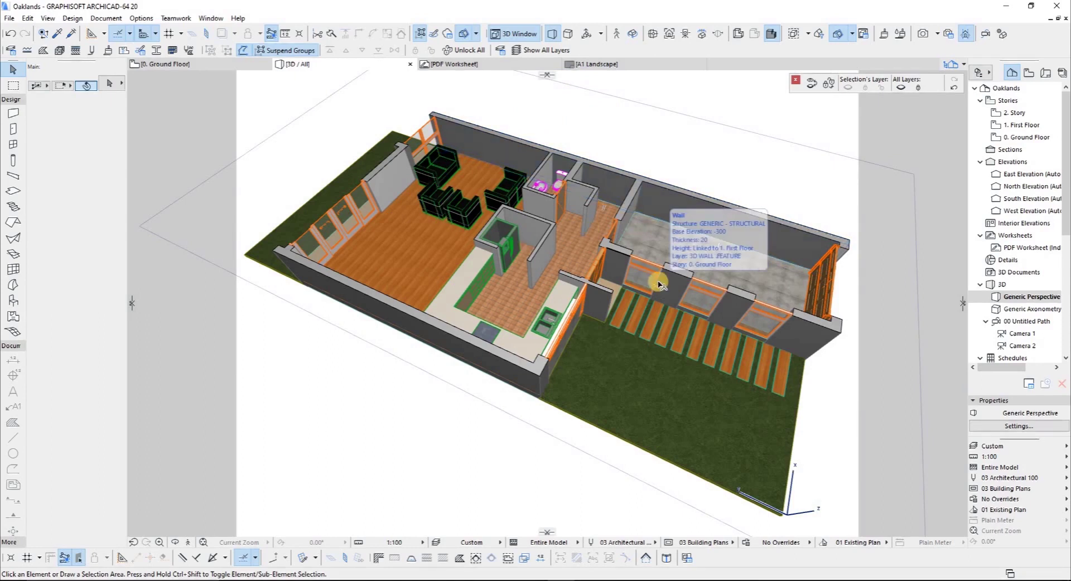
click(649, 300)
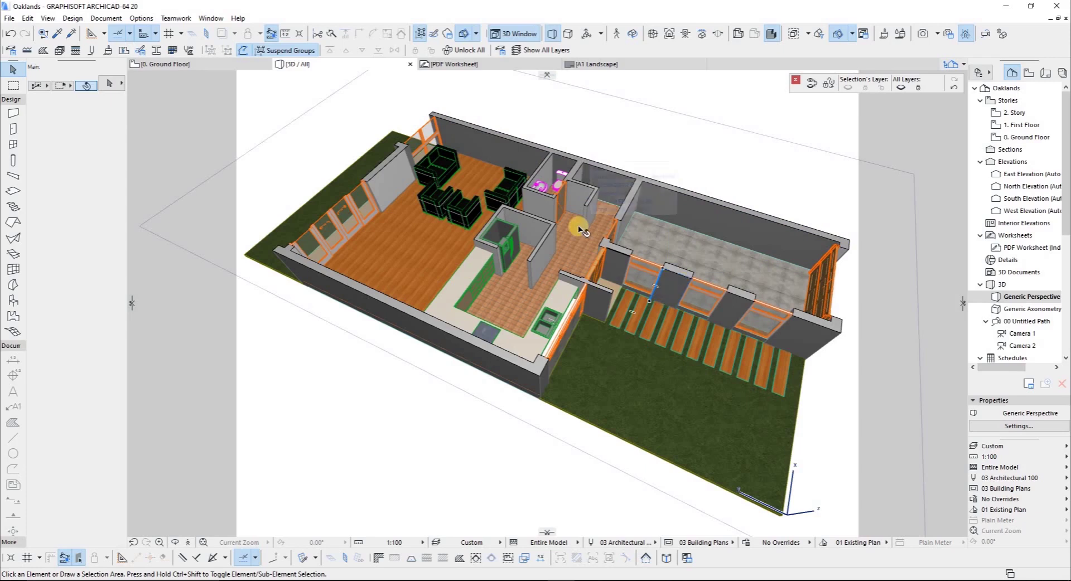
key(ctrl+shift)
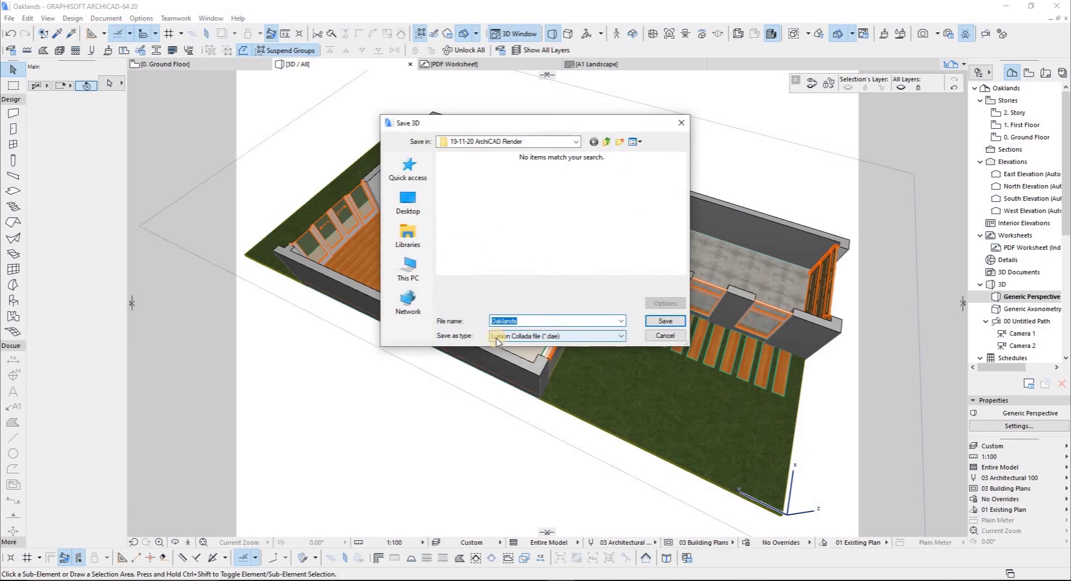
click(607, 144)
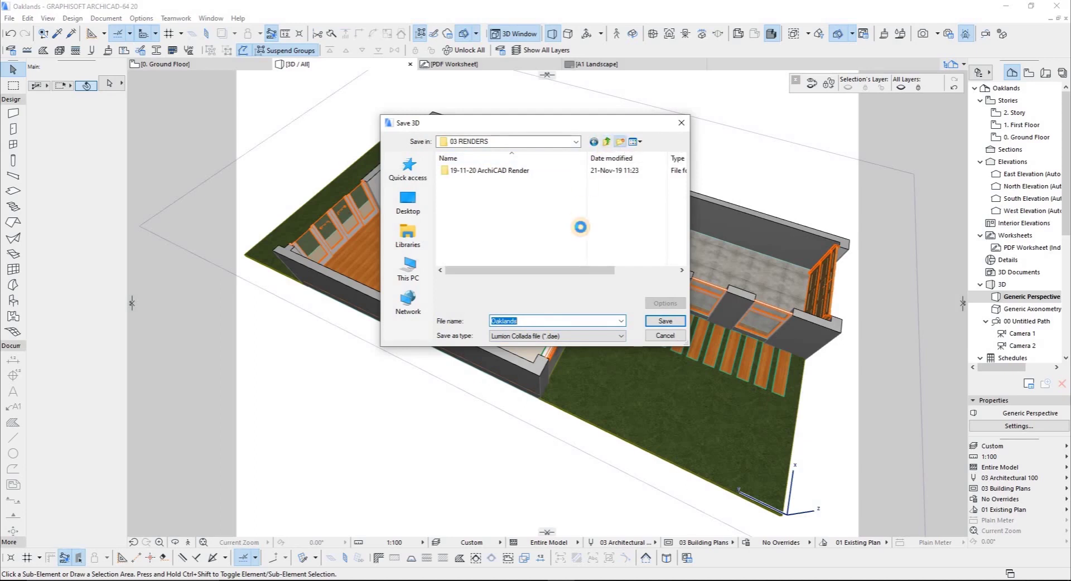
text(19-11-21 Lumion)
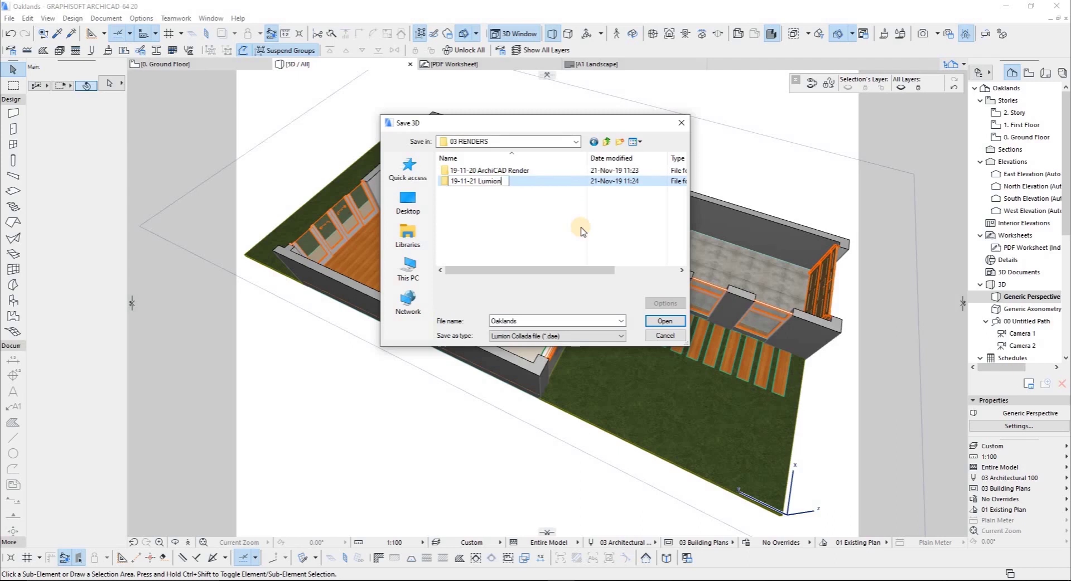
click(590, 233)
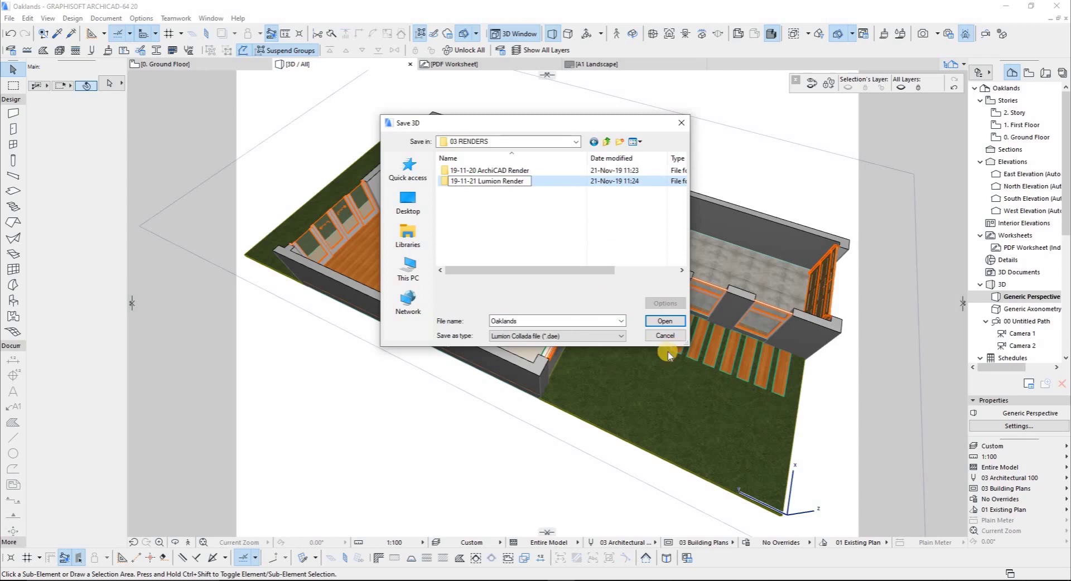
click(665, 322)
Export the model as "Oaklands 3D Floor Plan" and switch to File Explorer to open the 19-11-21 Lumion Render folder
double_click(541, 322)
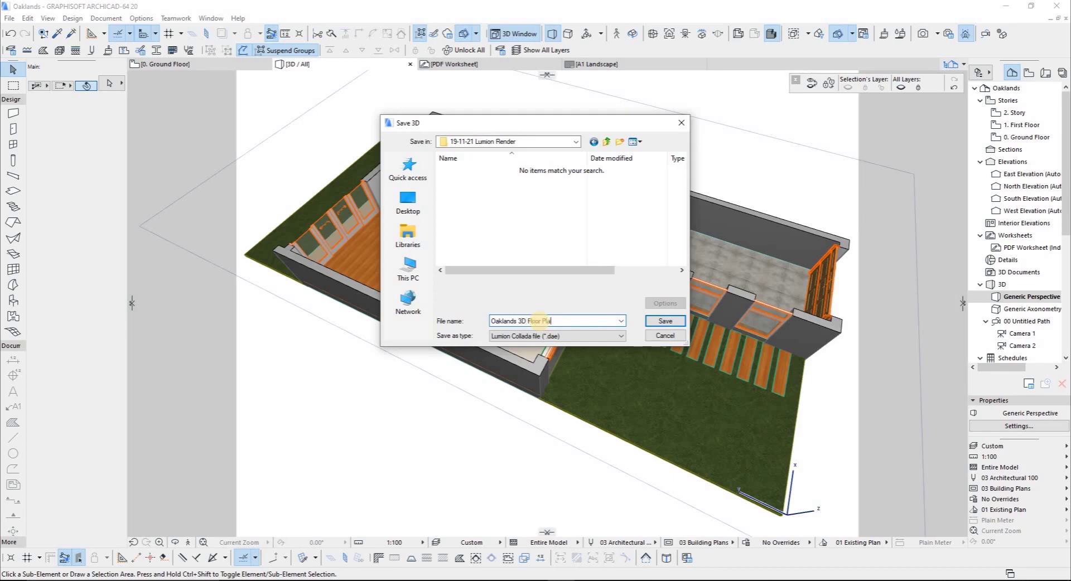
key(Return)
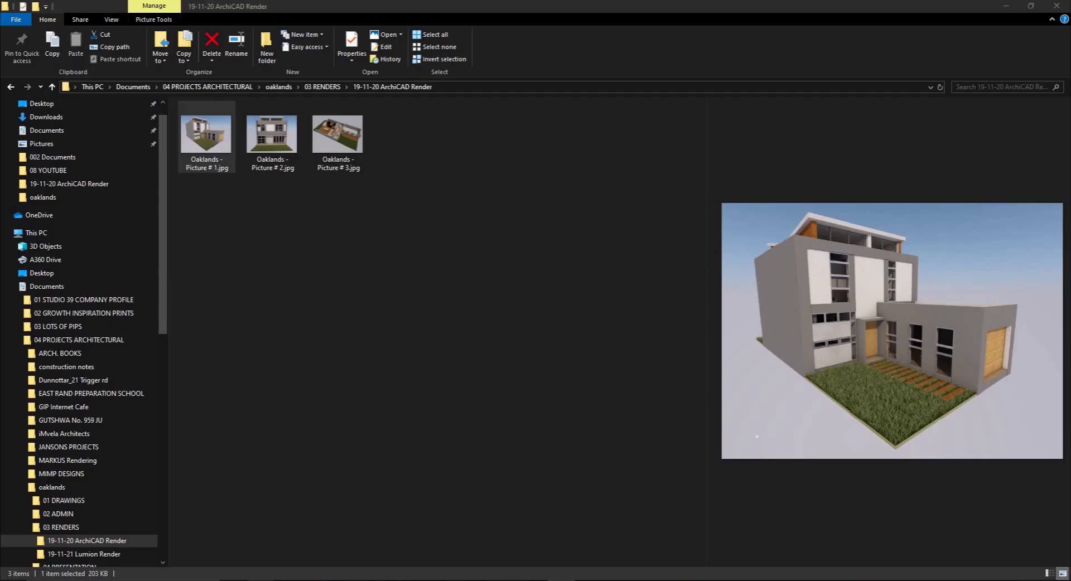
click(70, 555)
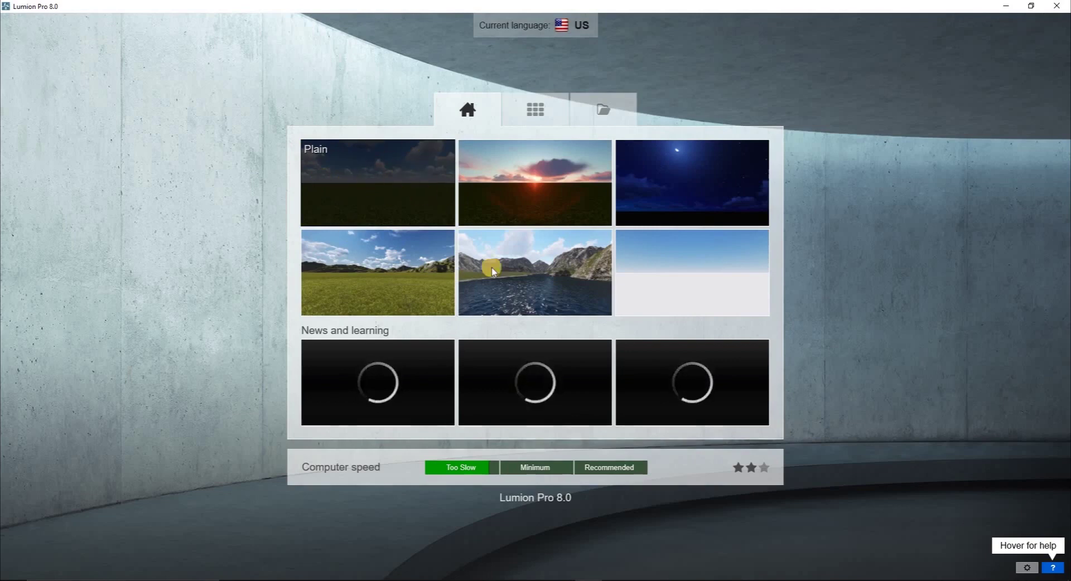
Switch to Lumion, start a new scene with plain white ground under a blue sky, and start importing a new model
click(657, 276)
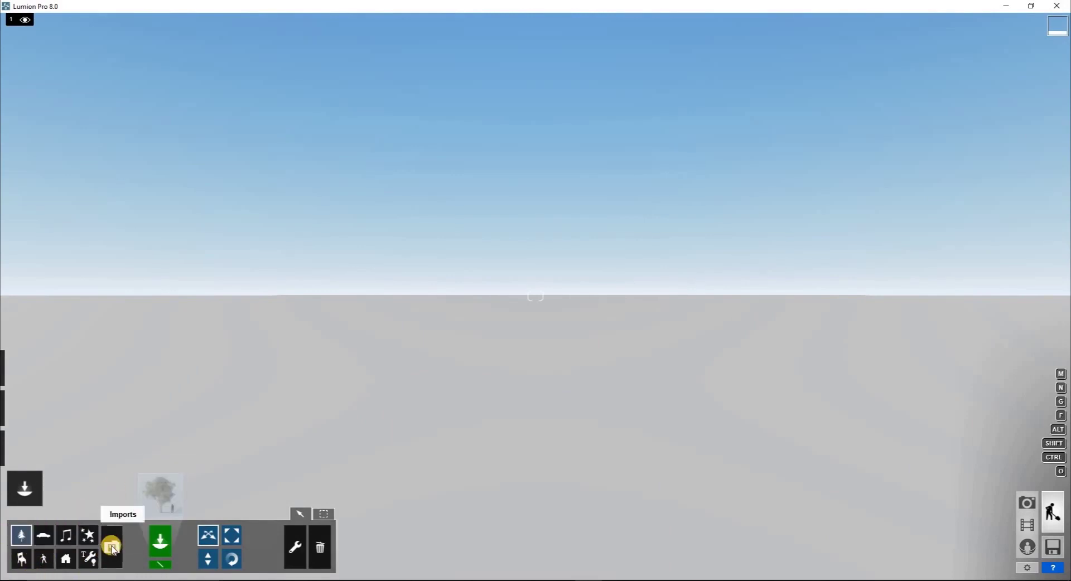
click(112, 548)
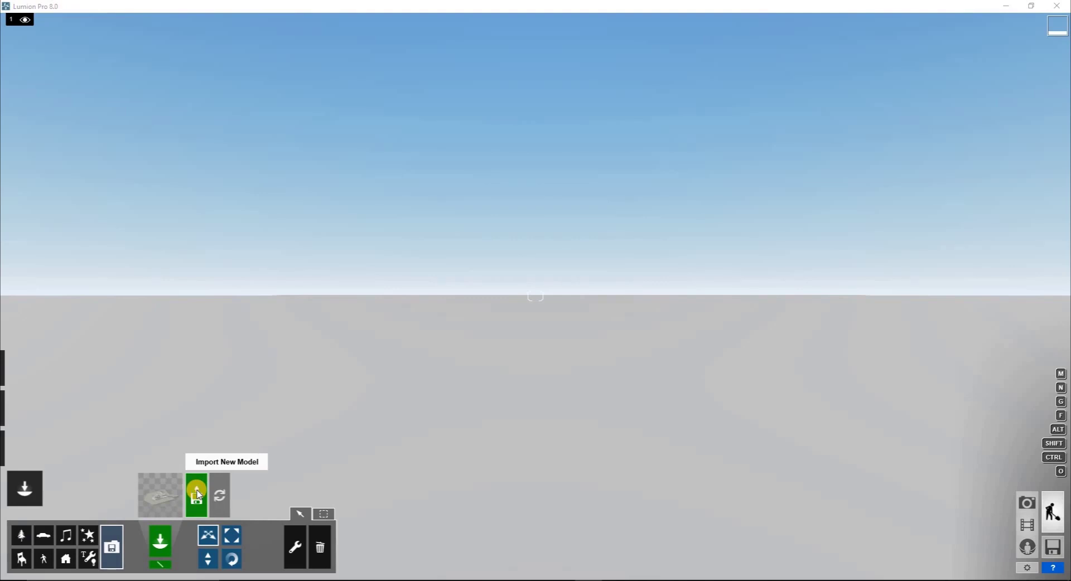
click(198, 494)
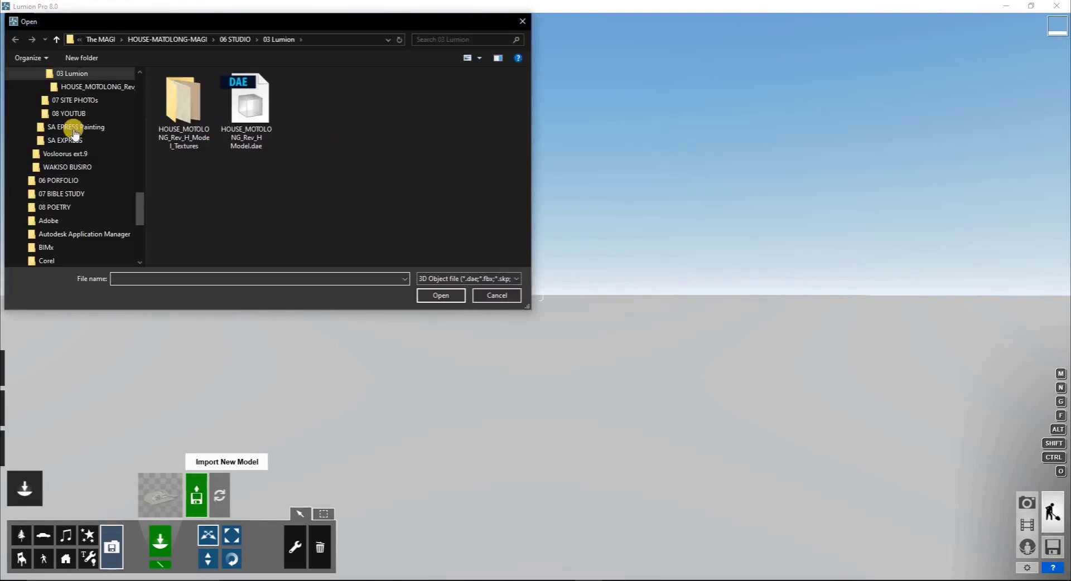
Import Oaklands 3D Floor Plan.dae from the oaklands project's 03 RENDERS, 19-11-21 Lumion Render folder into the Main (default) category
scroll(75, 133, up, 2)
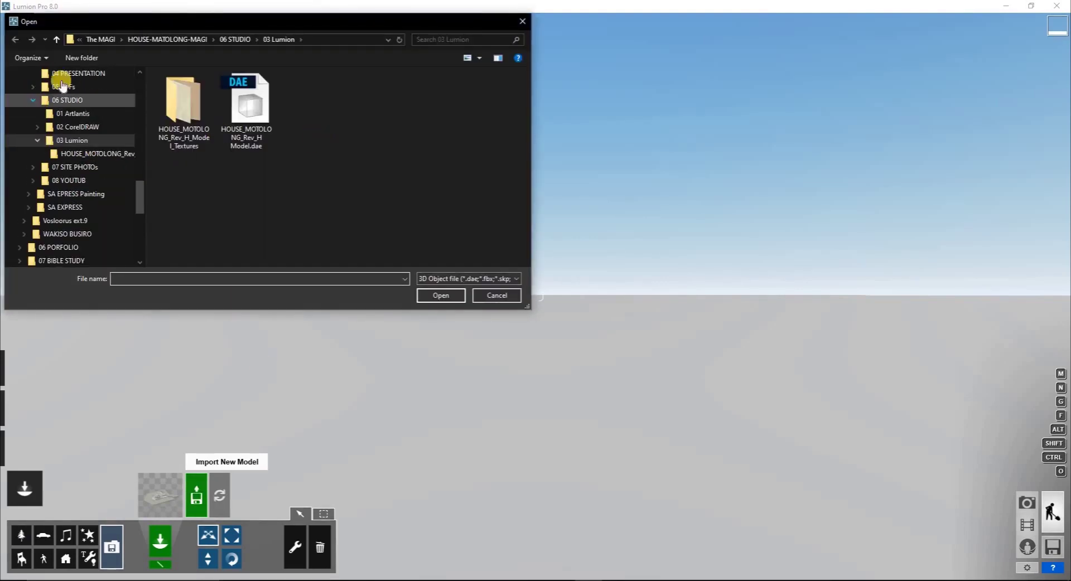
scroll(48, 108, up, 4)
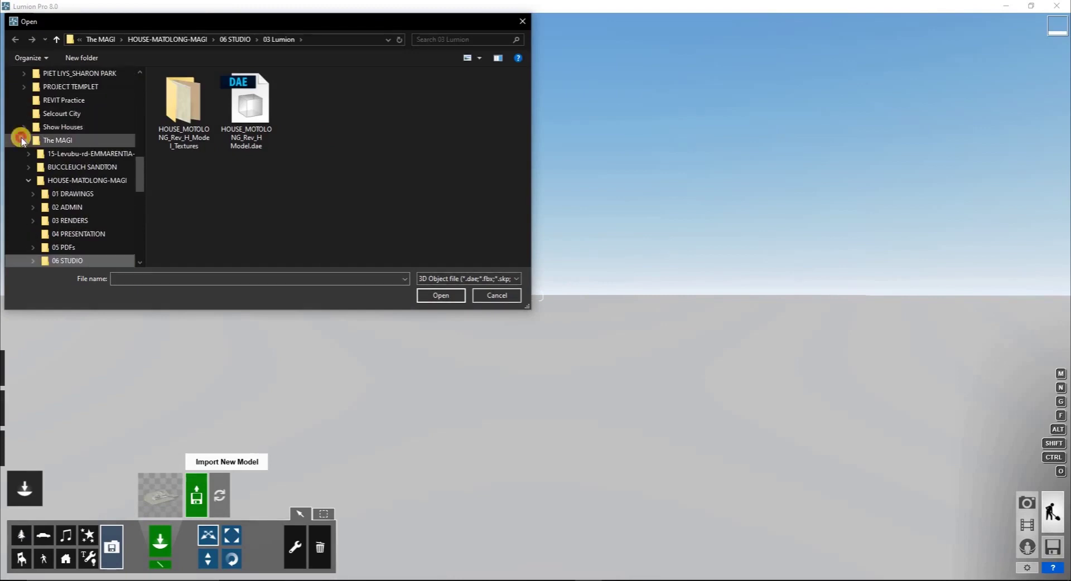
click(21, 139)
scroll(76, 131, up, 2)
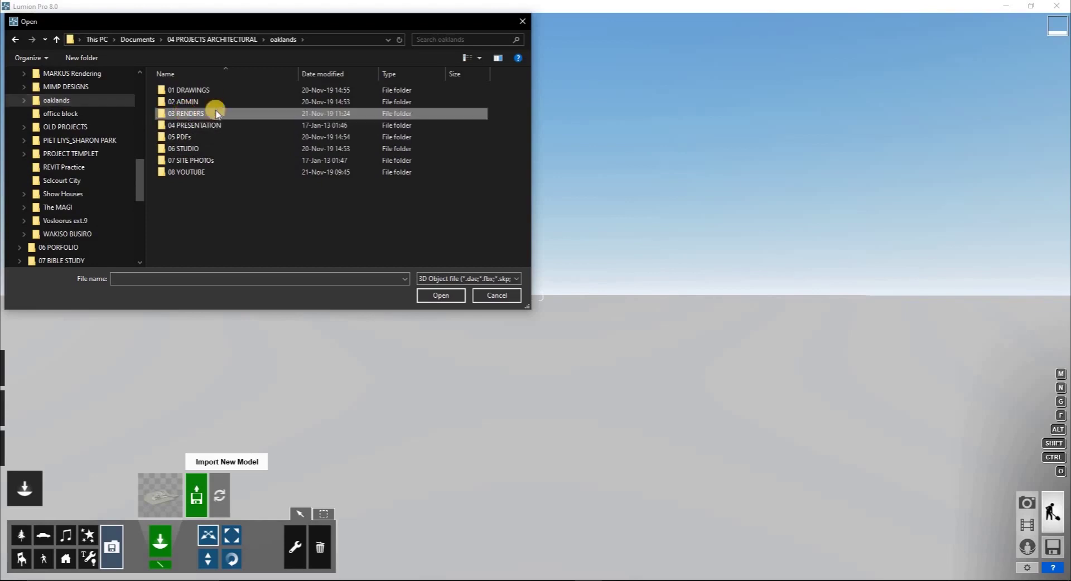
double_click(216, 113)
double_click(192, 102)
click(247, 107)
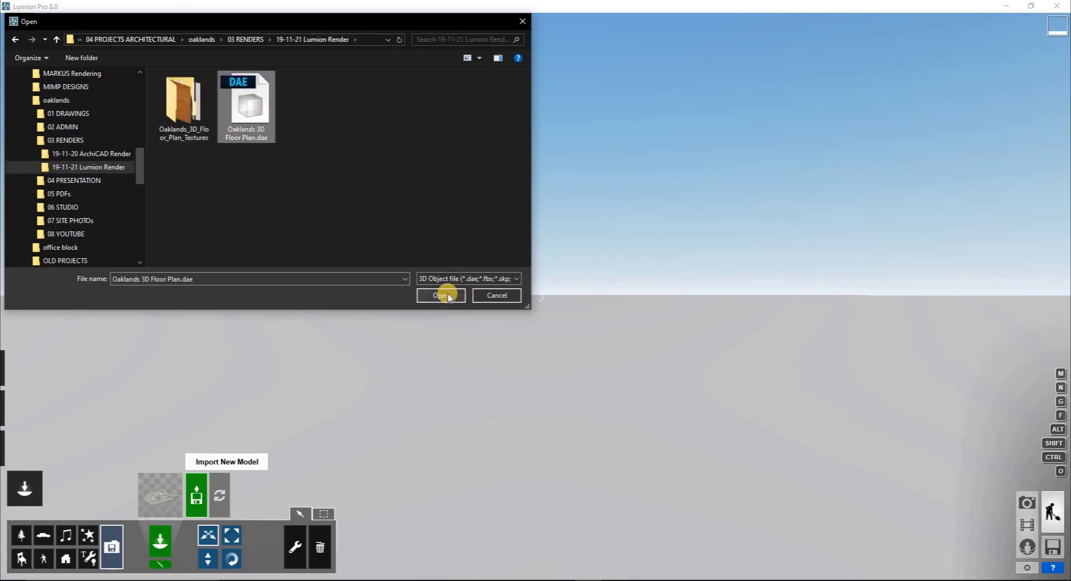
click(441, 295)
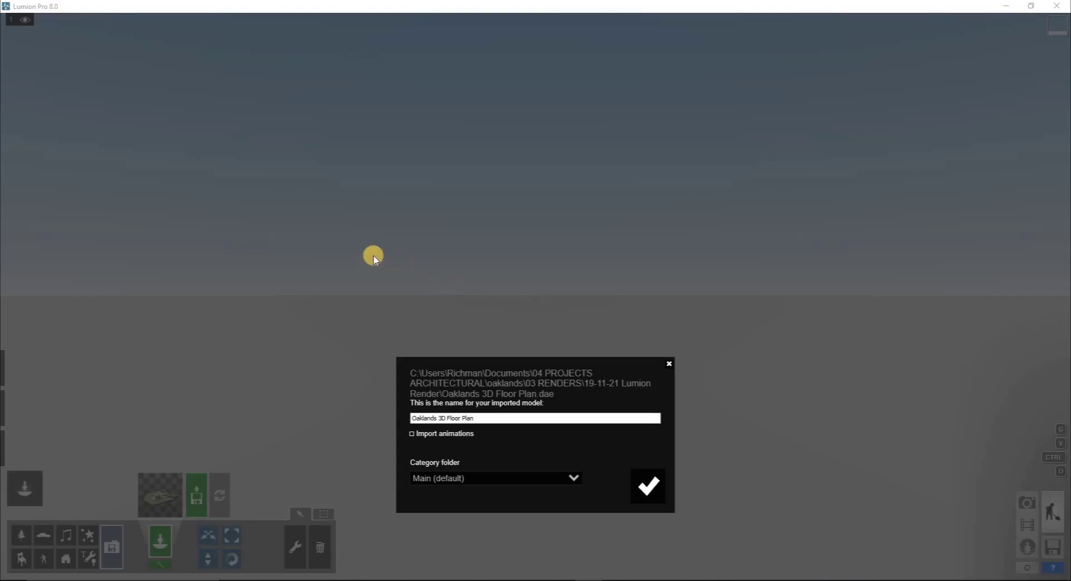
click(654, 499)
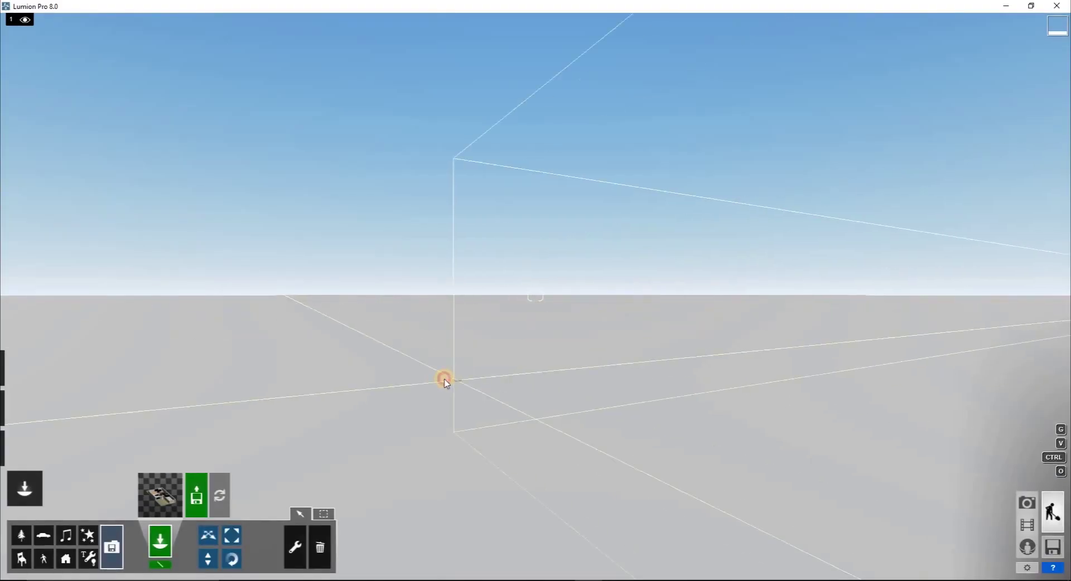
Place the imported floor plan model on the scene's ground and view the house from above its walls
click(443, 379)
drag(444, 378, 457, 359)
right_drag(378, 306, 365, 306)
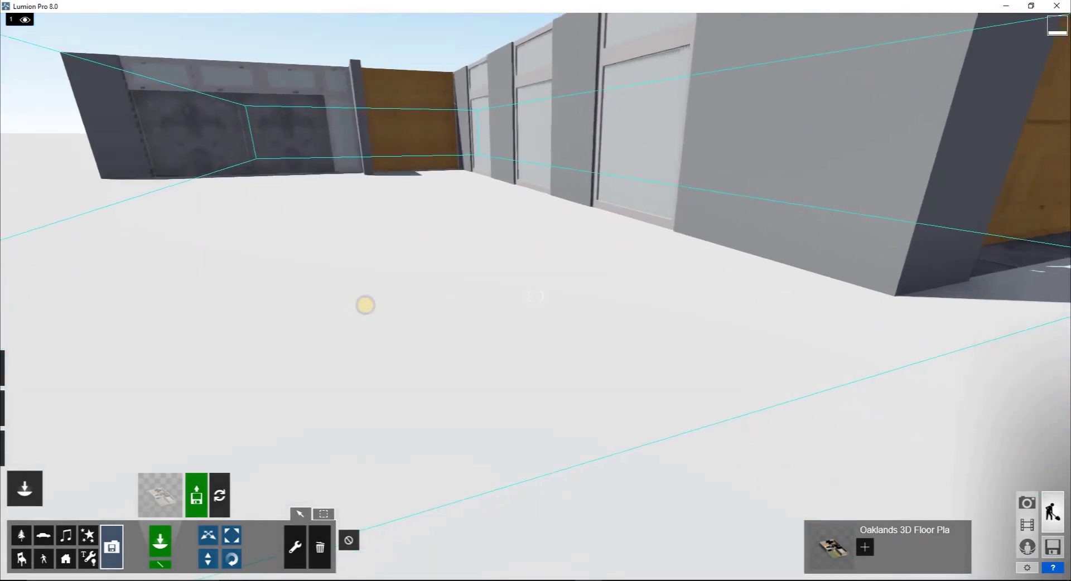
scroll(366, 305, down, 10)
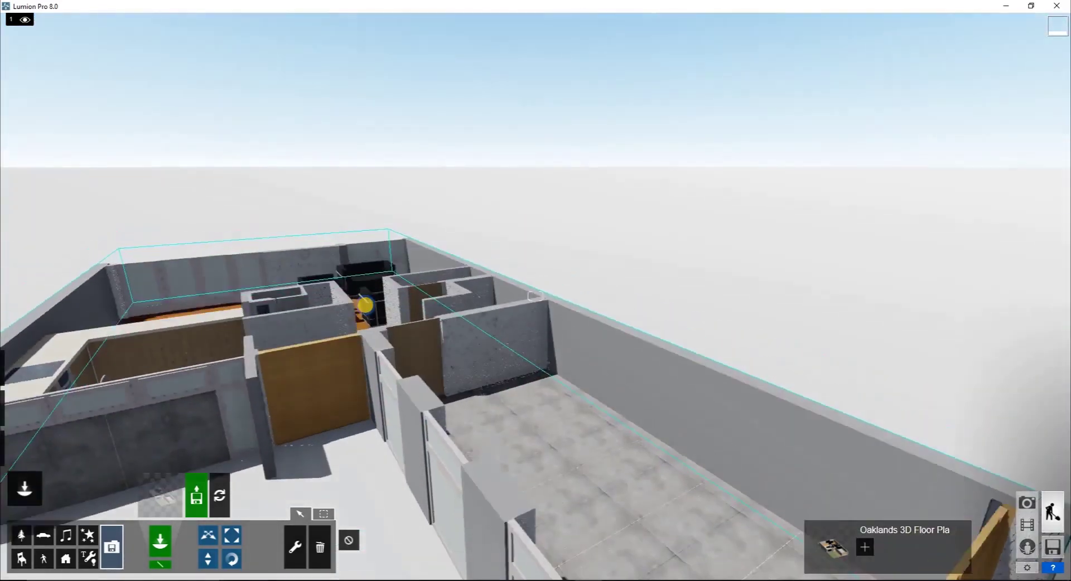
Raise the floor plan model slightly so its lawn and timber decking sit above the white ground
scroll(366, 305, down, 10)
right_drag(365, 305, 363, 357)
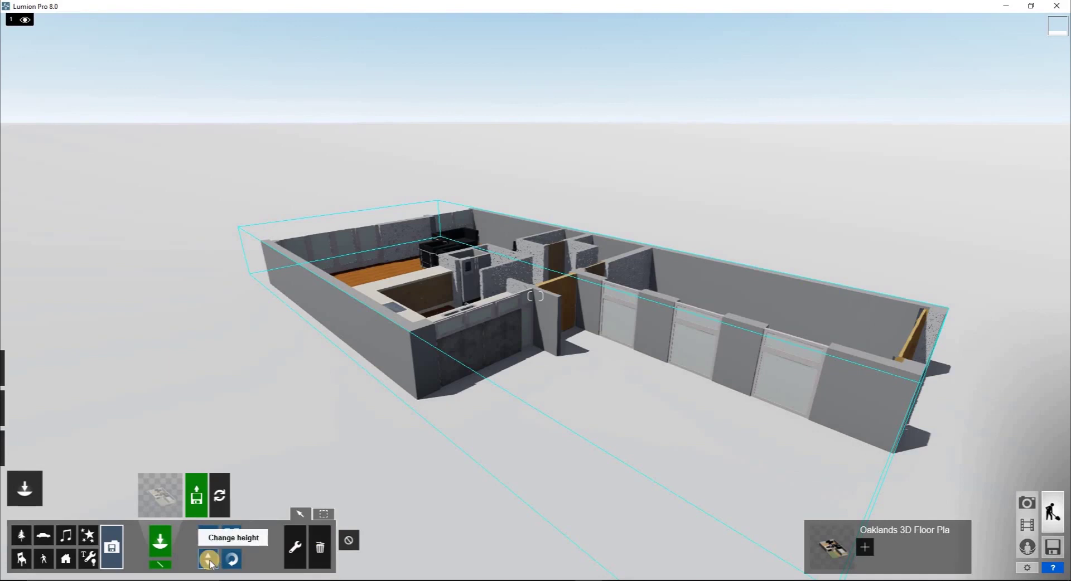
scroll(578, 416, down, 5)
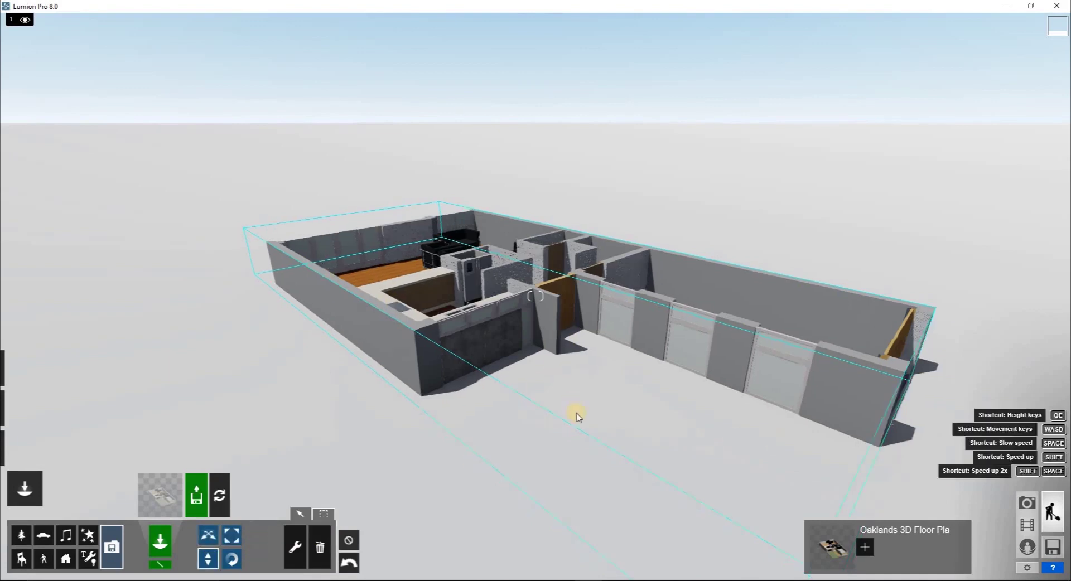
scroll(619, 423, up, 1)
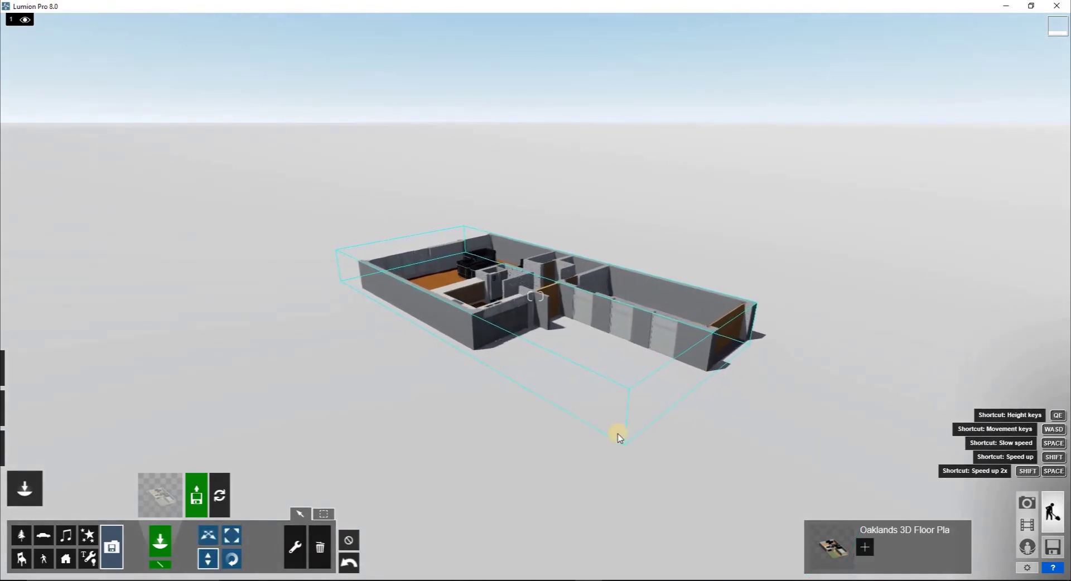
drag(627, 432, 635, 427)
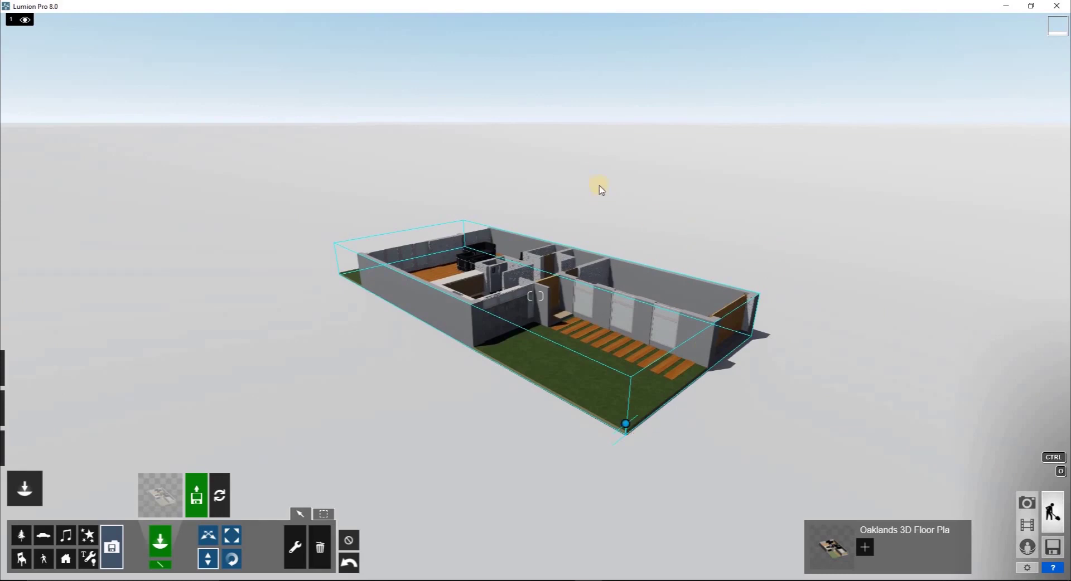
Frame the whole house from a raised angle and store it in Photo mode as Photo 1
right_drag(436, 218, 119, 163)
scroll(212, 187, up, 5)
scroll(115, 161, down, 5)
scroll(119, 162, up, 5)
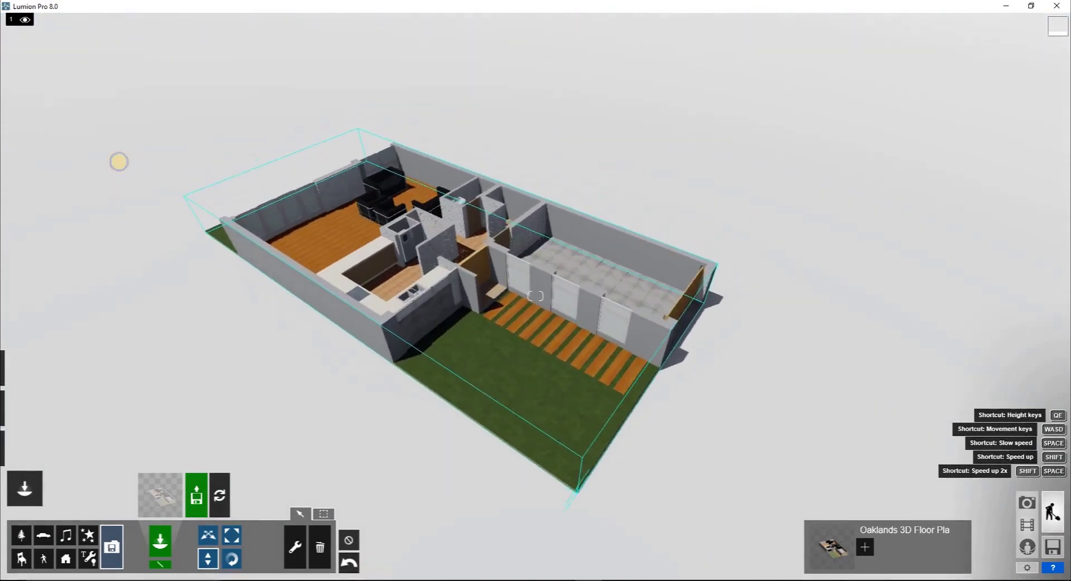
scroll(119, 161, up, 5)
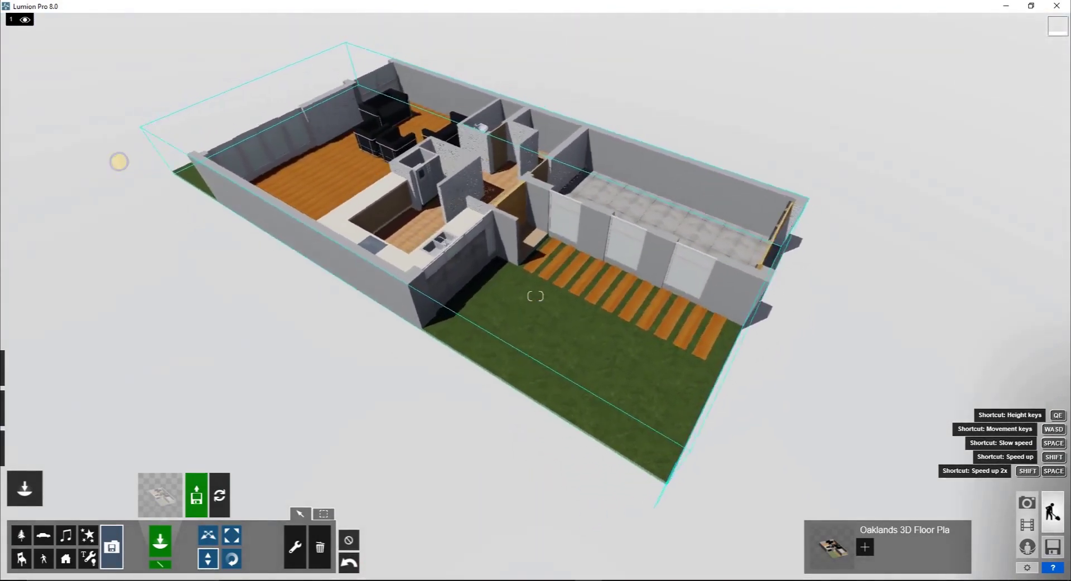
key(w)
right_drag(121, 159, 116, 161)
key(s)
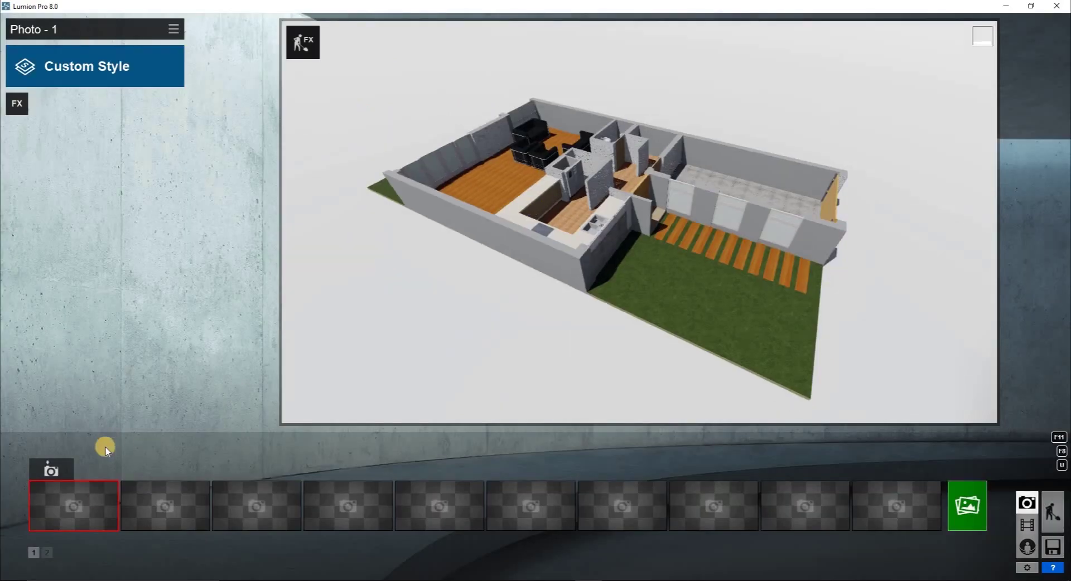
right_drag(703, 245, 686, 238)
key(w)
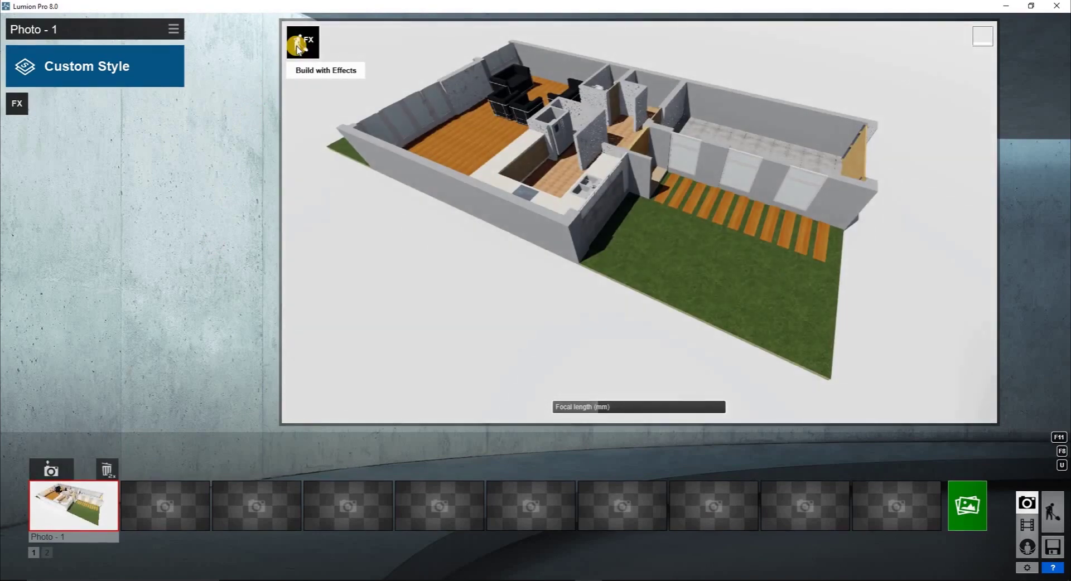
Look through the preset photo styles and keep the Custom Style
click(298, 49)
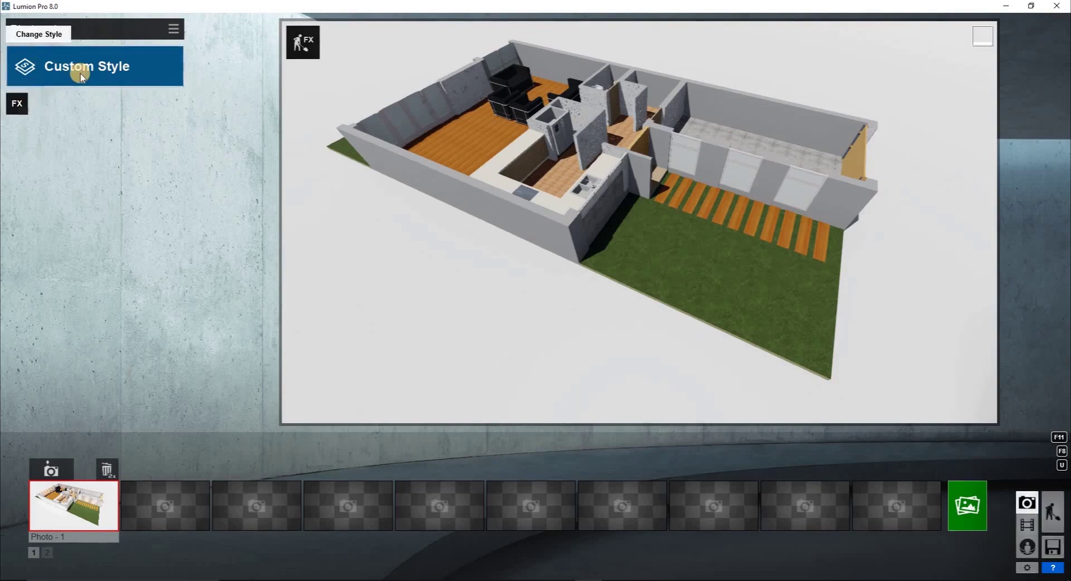
click(80, 71)
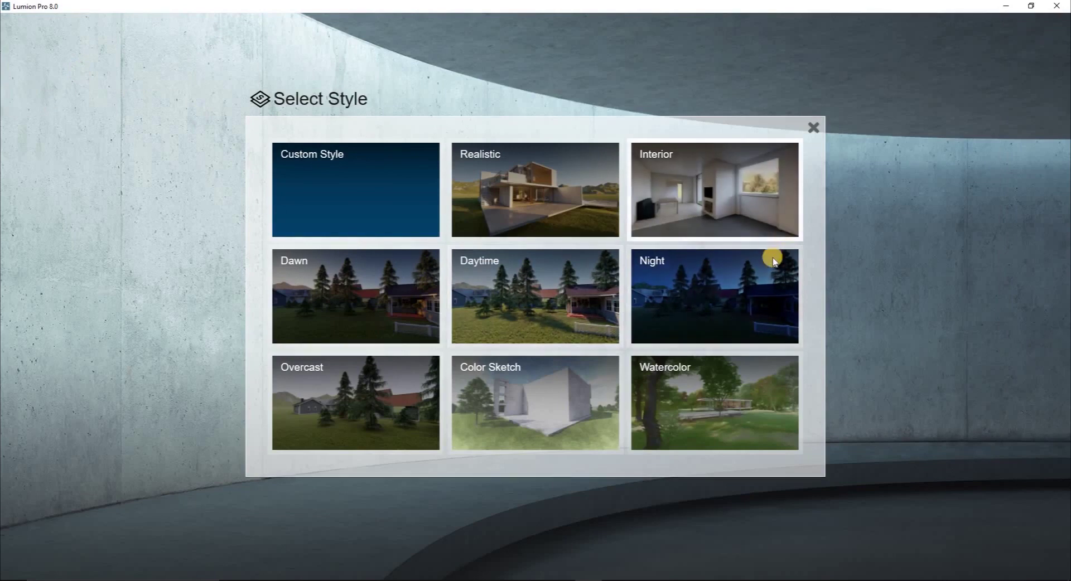
click(80, 170)
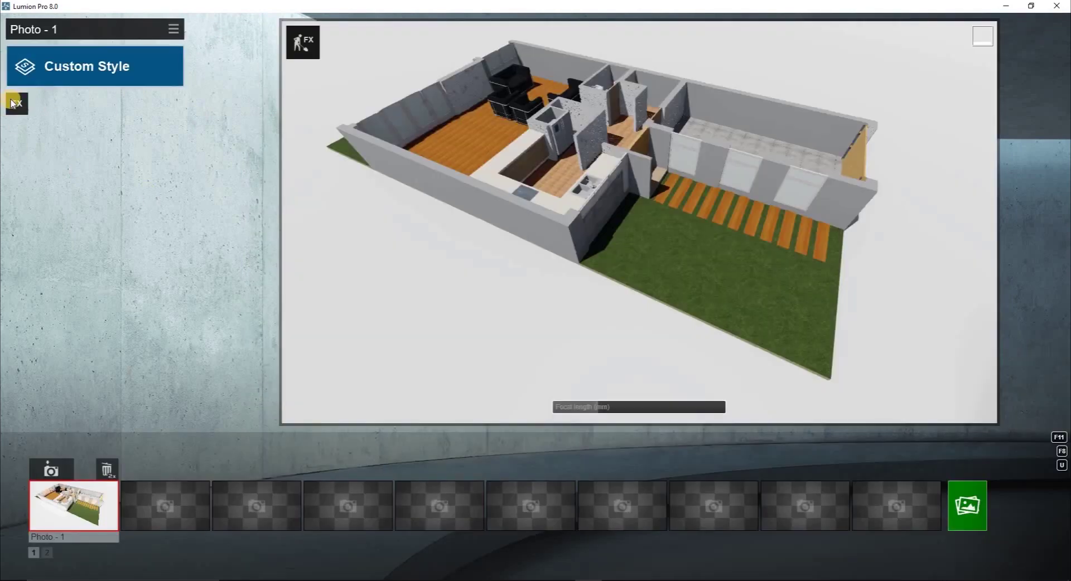
Try the 2-Point Perspective effect on the photo and switch it off again
click(16, 103)
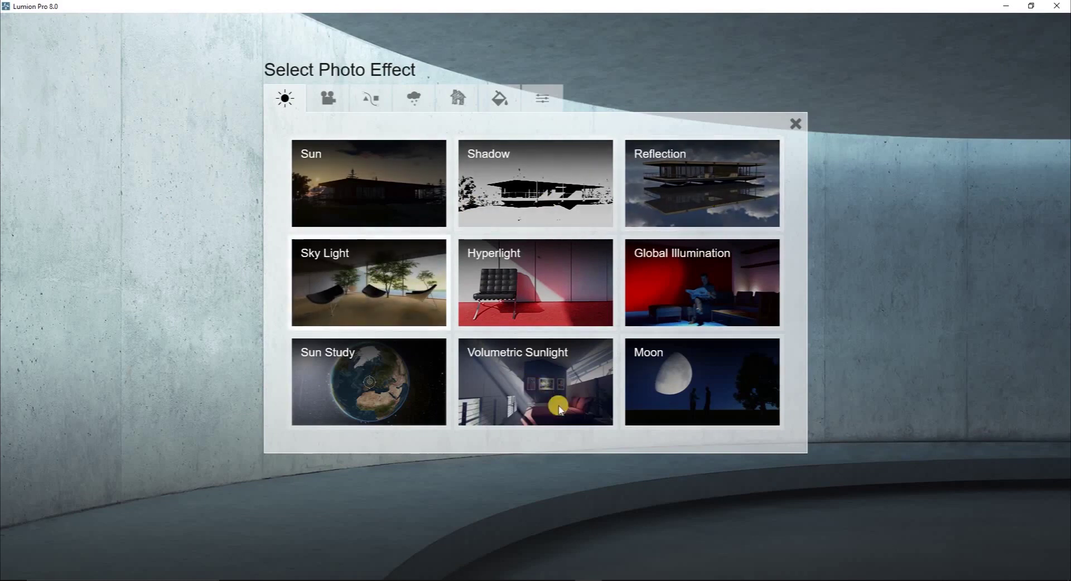
click(335, 100)
click(710, 206)
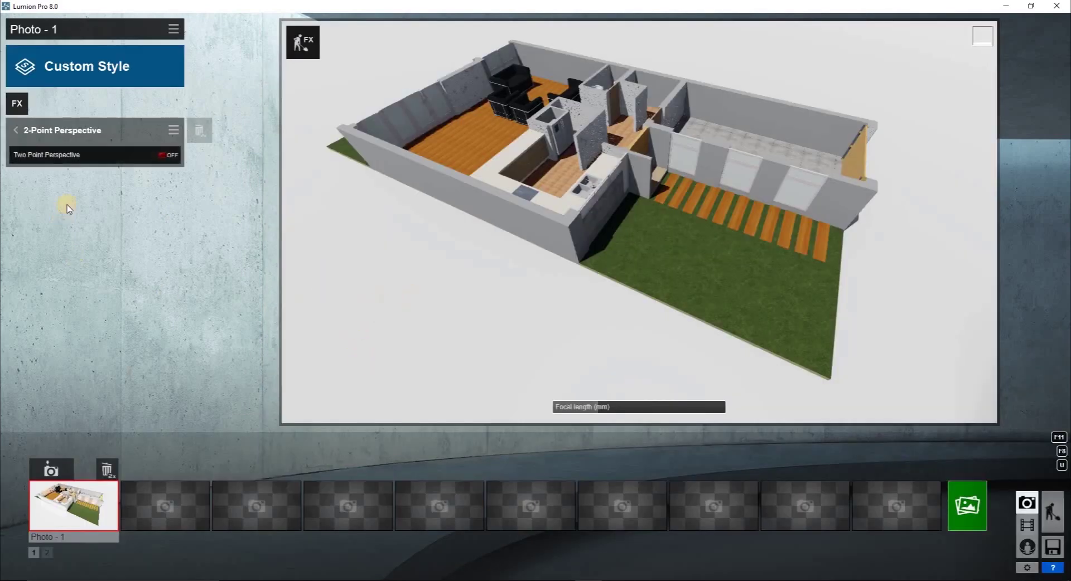
click(165, 156)
scroll(551, 311, down, 10)
scroll(550, 318, up, 5)
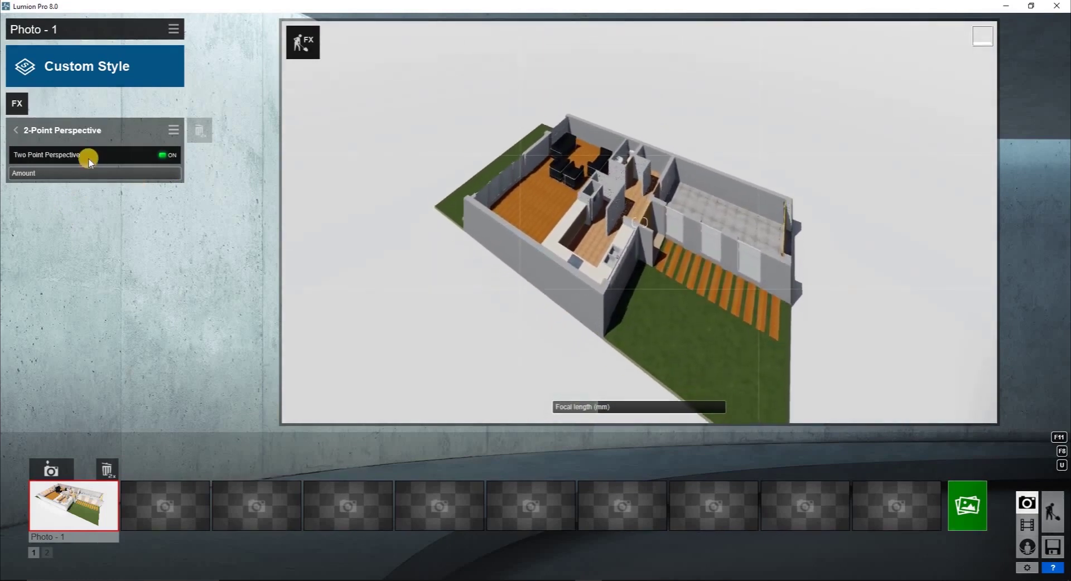
click(164, 156)
Reframe the house so it fills more of the picture and update the stored Photo 1 view
scroll(564, 312, down, 4)
scroll(575, 295, up, 6)
right_drag(540, 365, 539, 365)
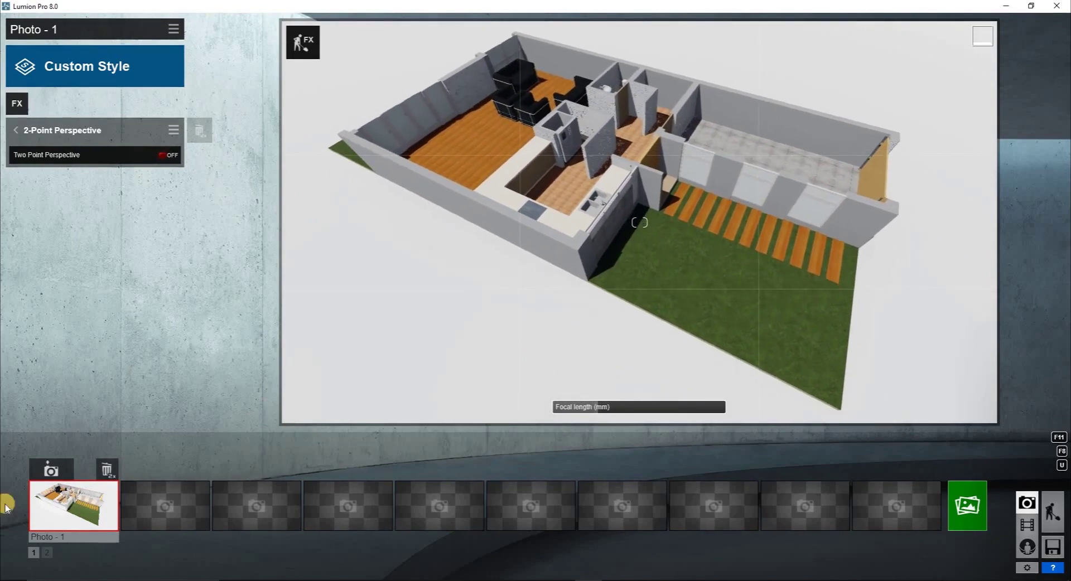
click(49, 472)
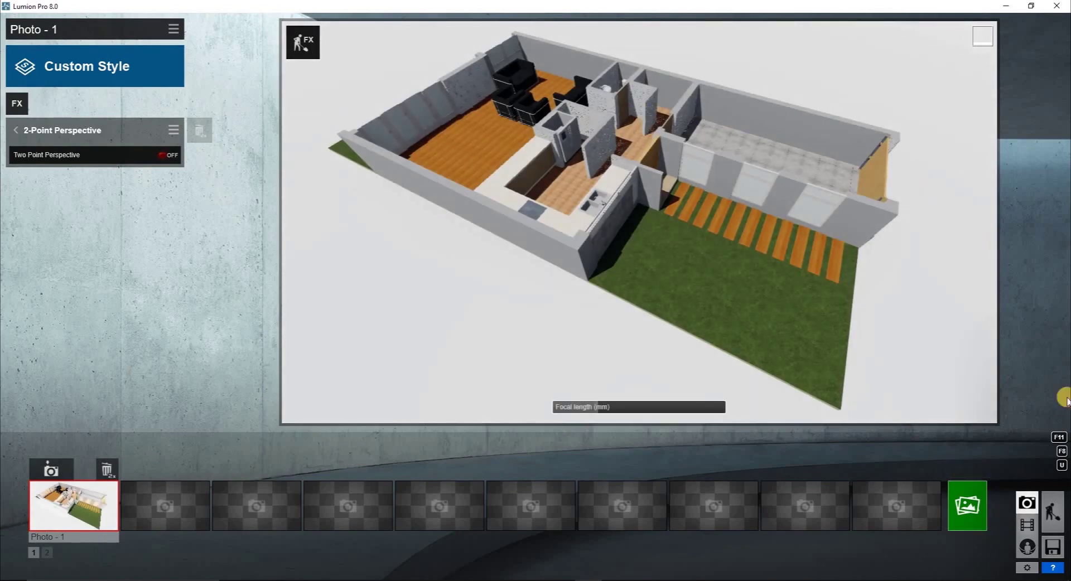
Return to build mode and choose a dark blue car from the cars in the Transport Library
click(1054, 508)
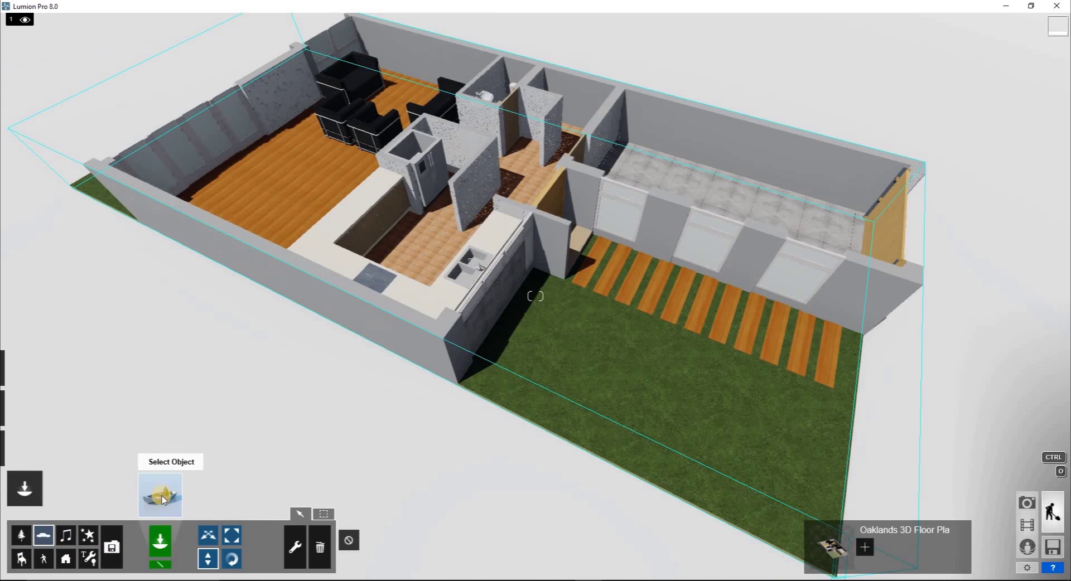
click(158, 502)
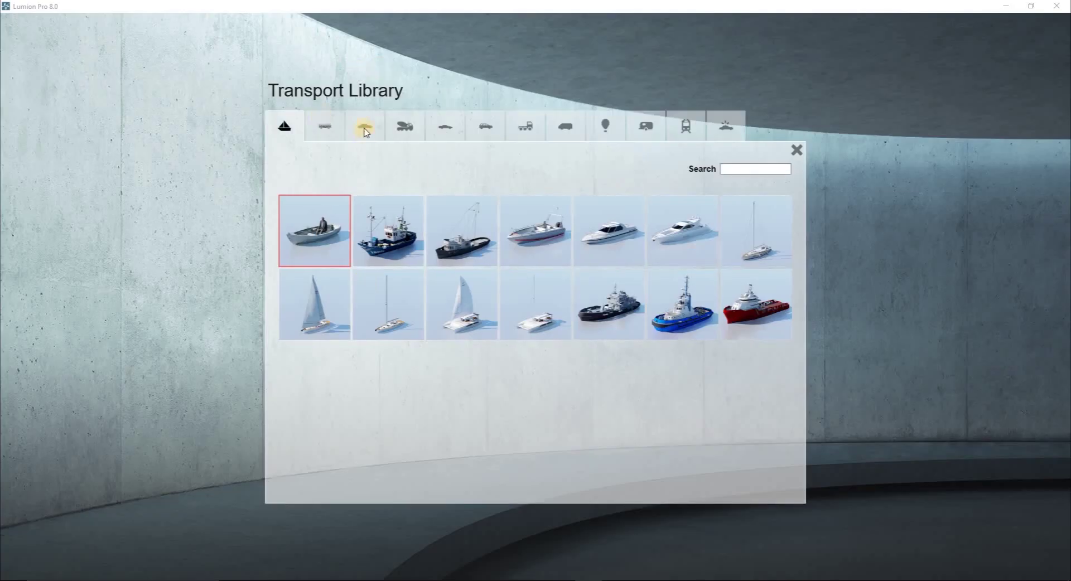
click(365, 128)
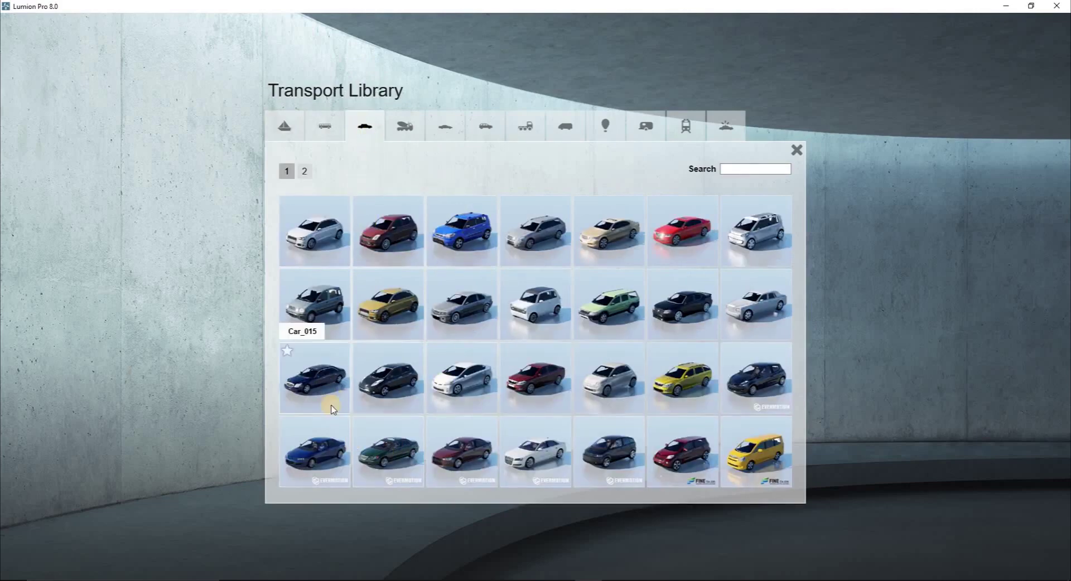
click(749, 363)
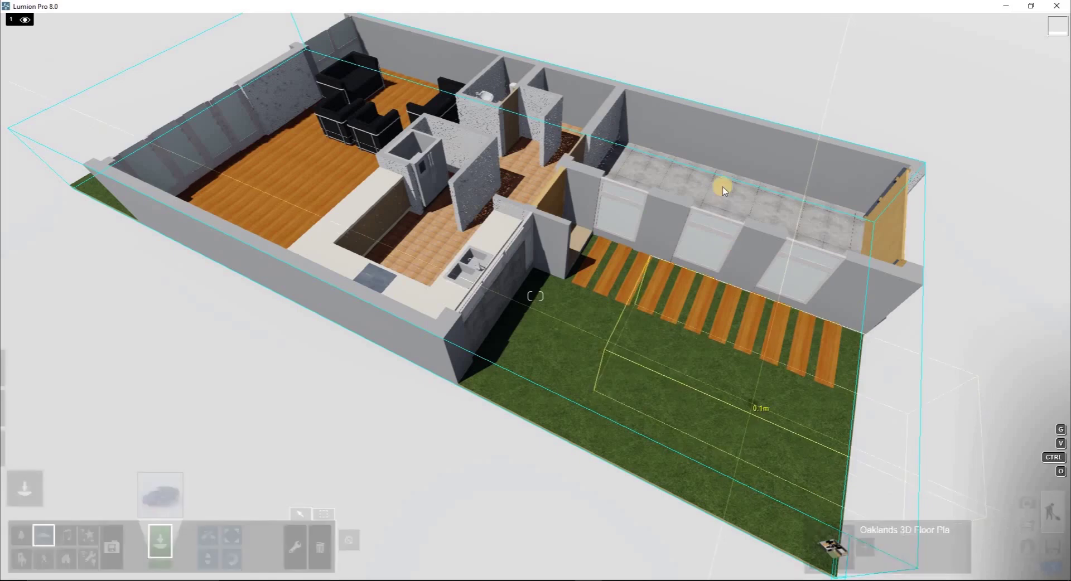
Place the chosen car lengthwise on the tiled garage floor
scroll(729, 187, up, 5)
key(d)
right_drag(729, 186, 729, 186)
scroll(728, 186, down, 8)
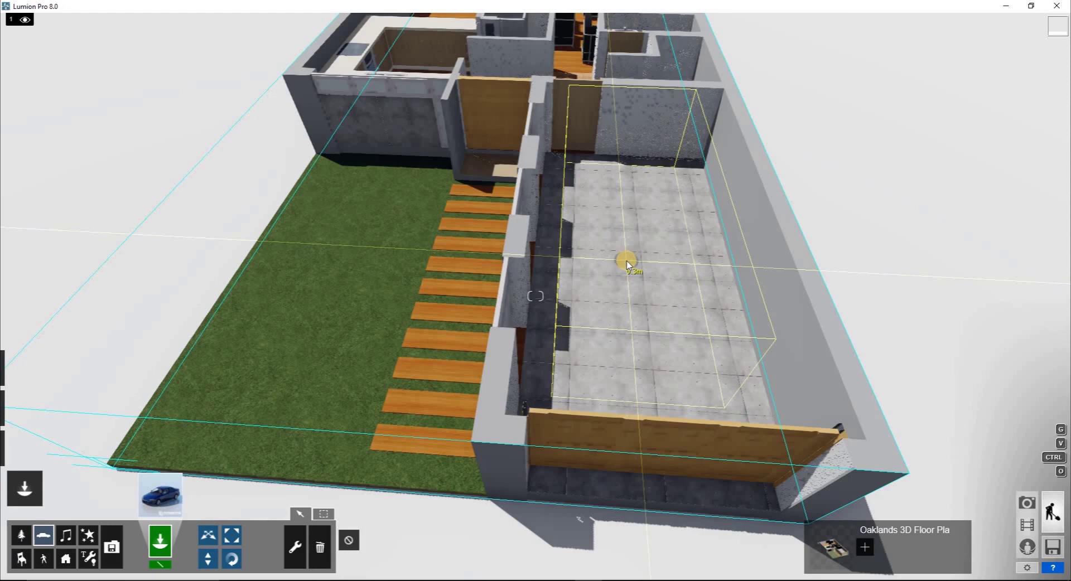
click(627, 263)
mouse_move(427, 288)
right_down()
mouse_move(439, 288)
mouse_move(426, 289)
right_up()
key(a)
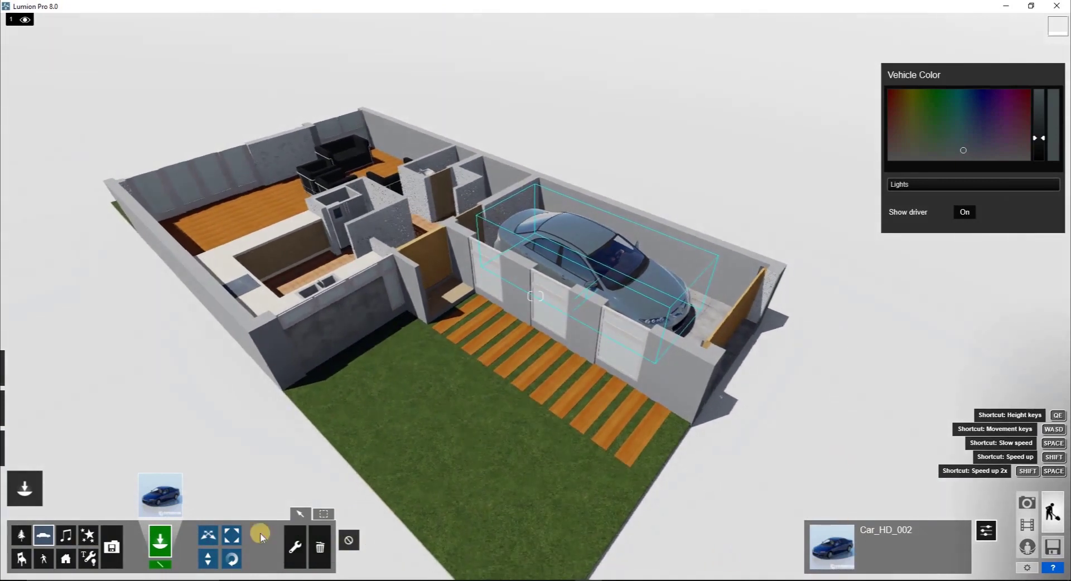
Apply the custom glass material to the model's window panes, adjust its reflectivity and save the material
mouse_move(32, 451)
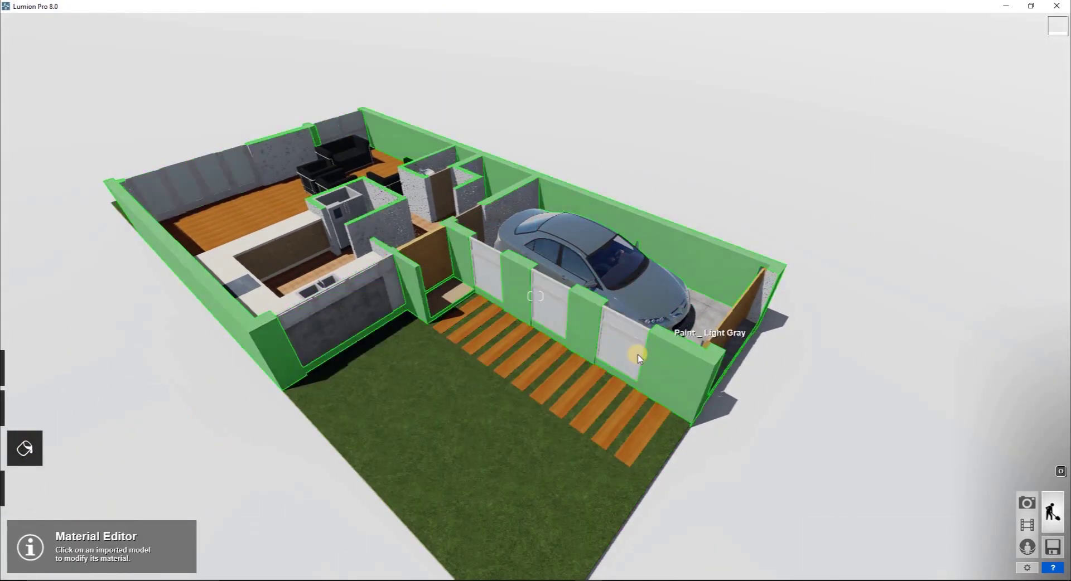
click(534, 427)
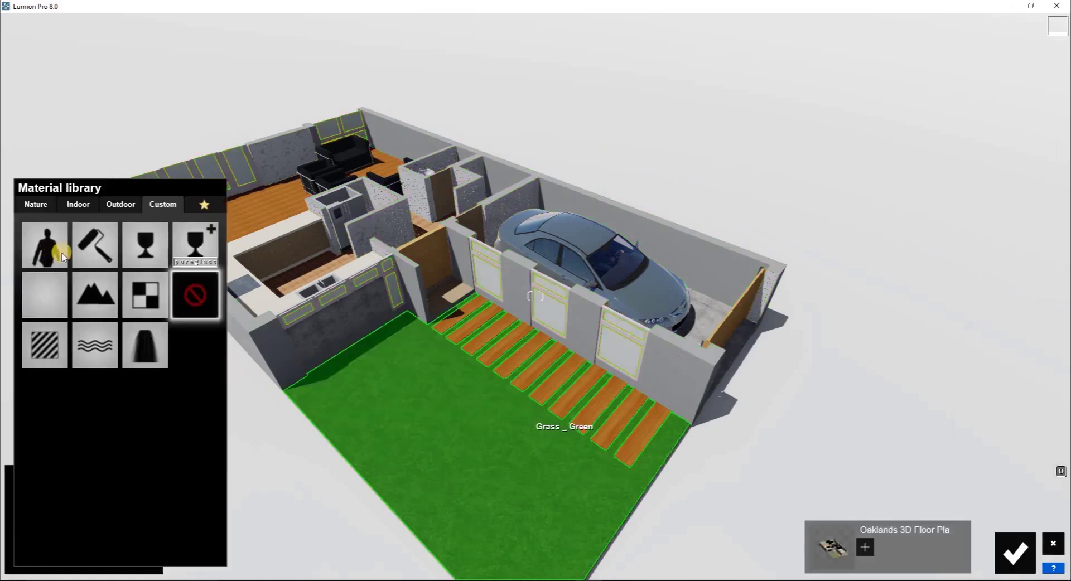
click(149, 249)
mouse_move(62, 478)
mouse_down()
mouse_move(91, 471)
mouse_move(70, 474)
mouse_up()
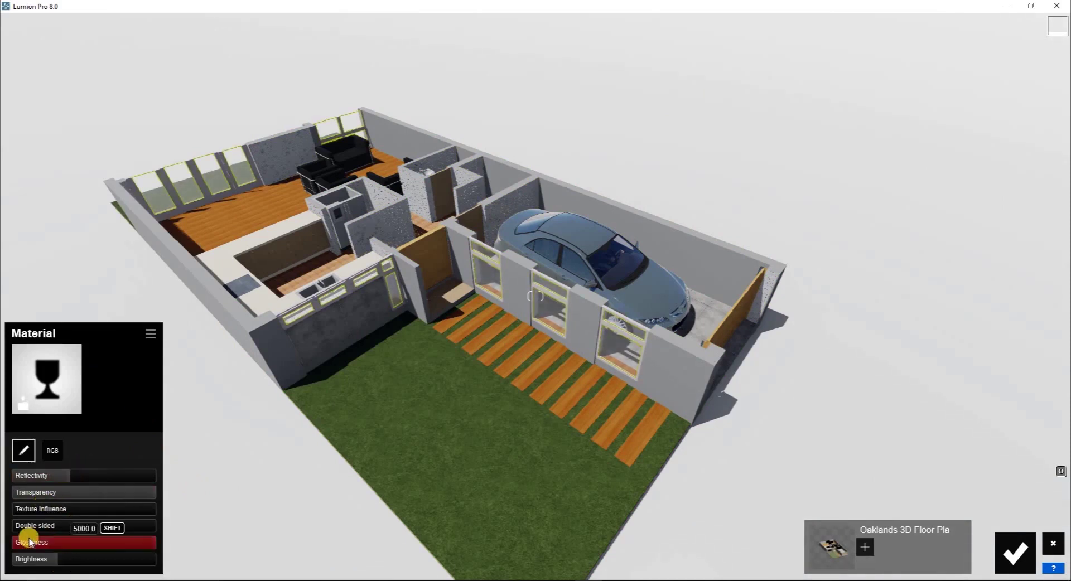
mouse_move(533, 255)
right_down()
mouse_move(531, 240)
mouse_move(536, 254)
right_up()
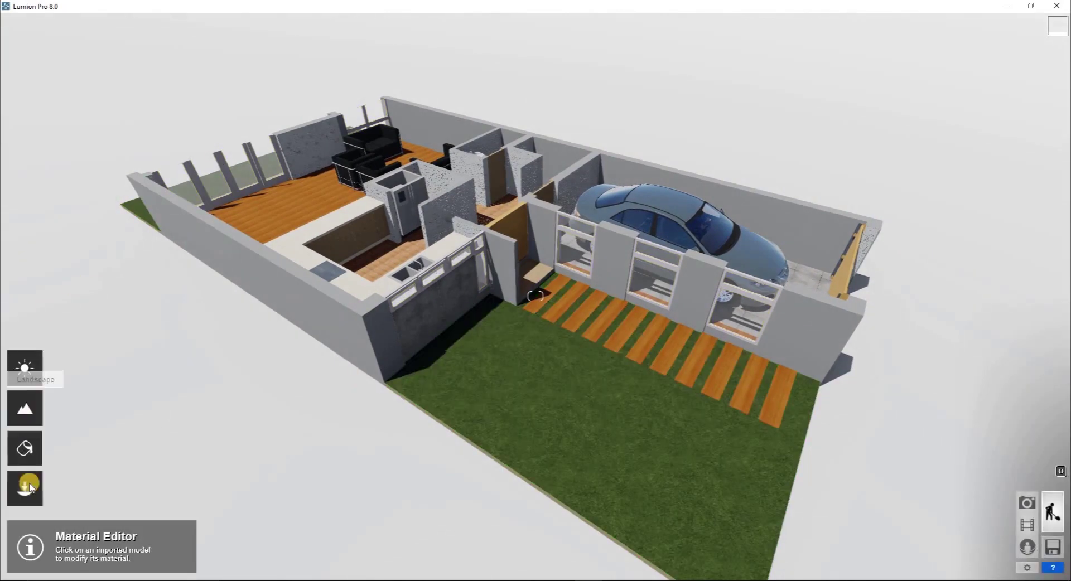
Assign the custom landscape material to the house's Grass _ Green lawn surface
click(544, 435)
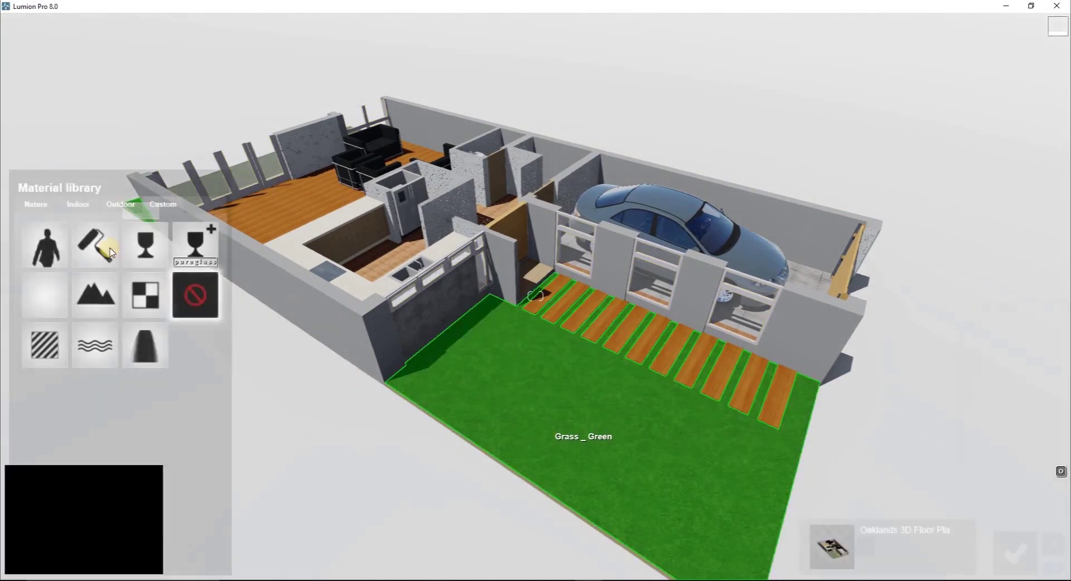
click(49, 205)
click(48, 231)
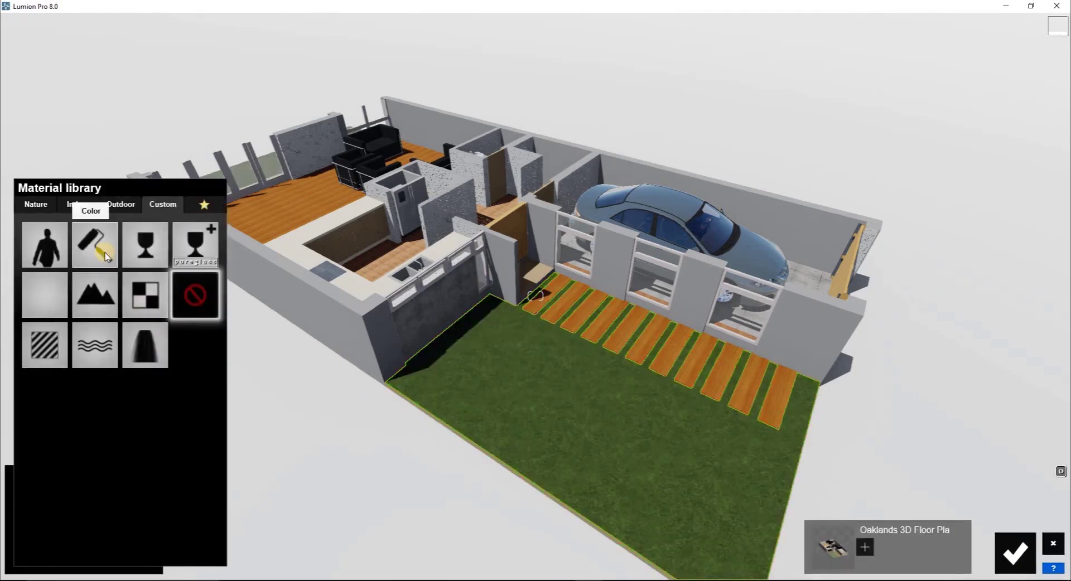
click(95, 294)
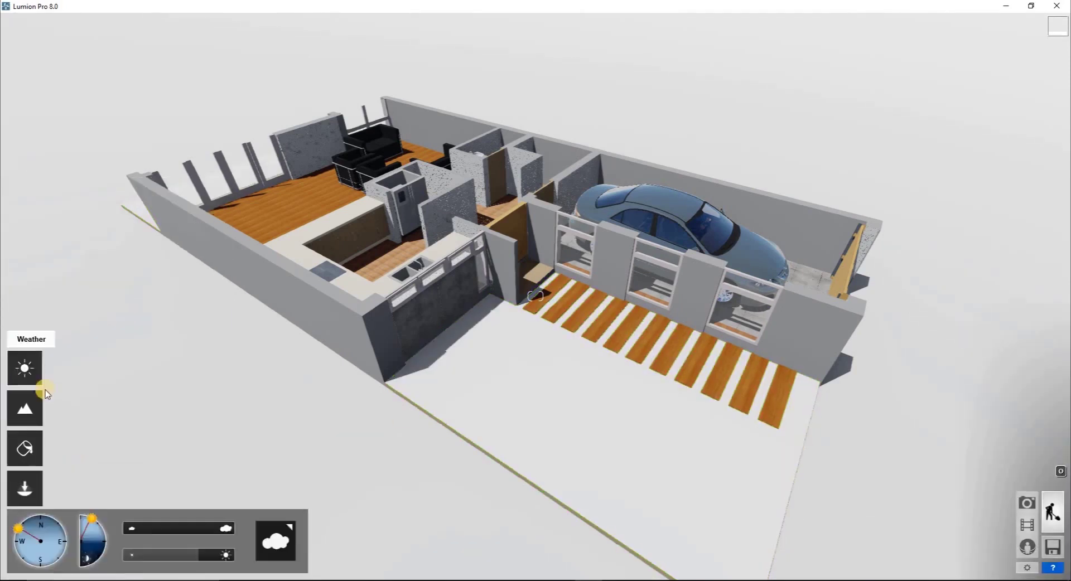
Adjust the landscape settings and give the lawn a green grass surface in place of plain white ground
click(28, 408)
click(67, 558)
click(116, 548)
click(262, 544)
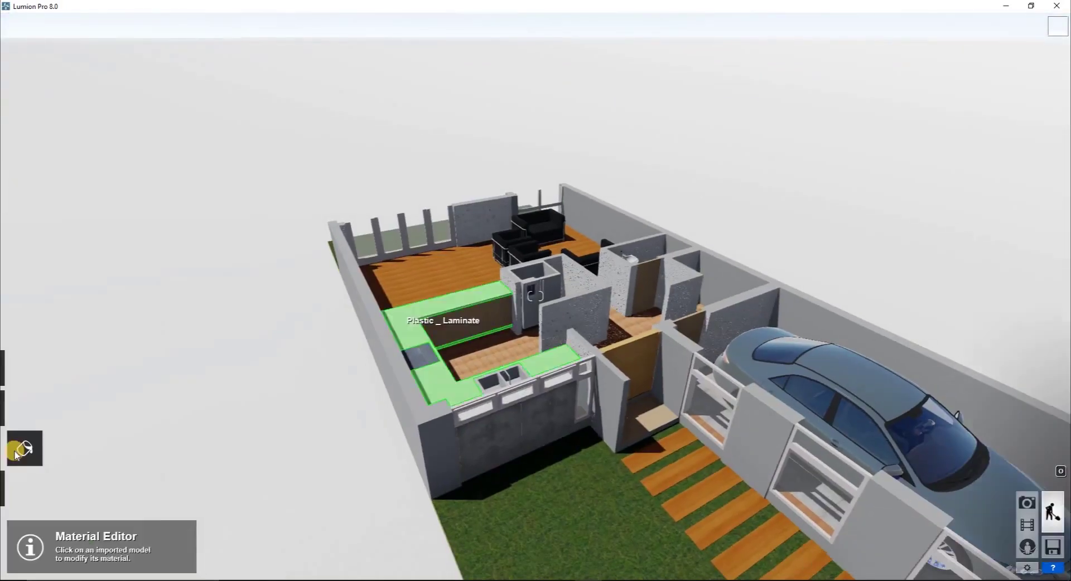
Apply a textured outdoor library material to the house walls and darken its colorization to grey
click(121, 205)
click(200, 236)
click(94, 335)
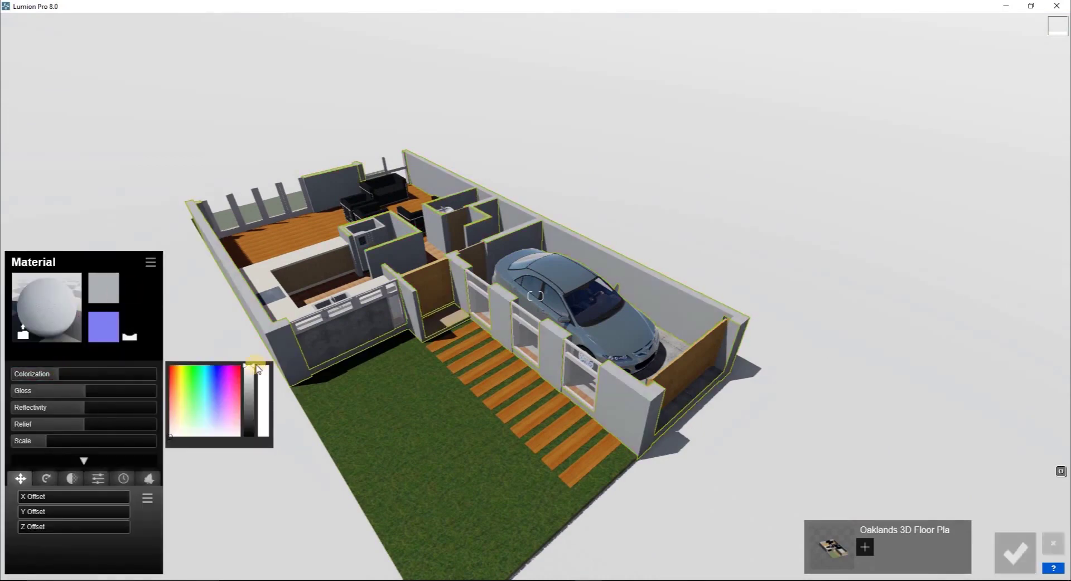
drag(255, 368, 250, 441)
Apply the indoor Marble 015 1024 material to the kitchen worktops and save it
right_drag(299, 374, 298, 368)
key(w)
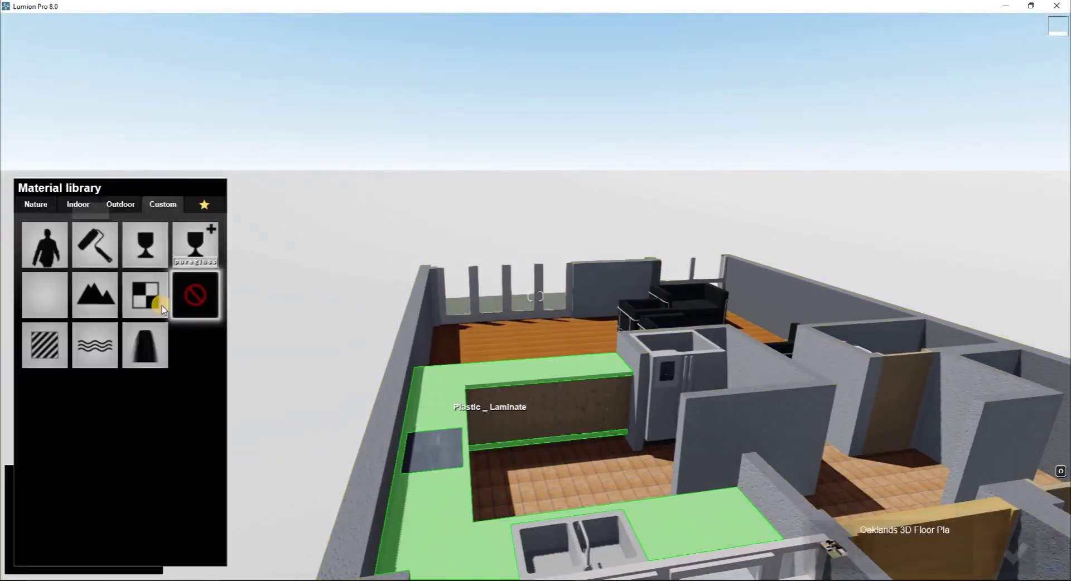
click(81, 267)
click(142, 484)
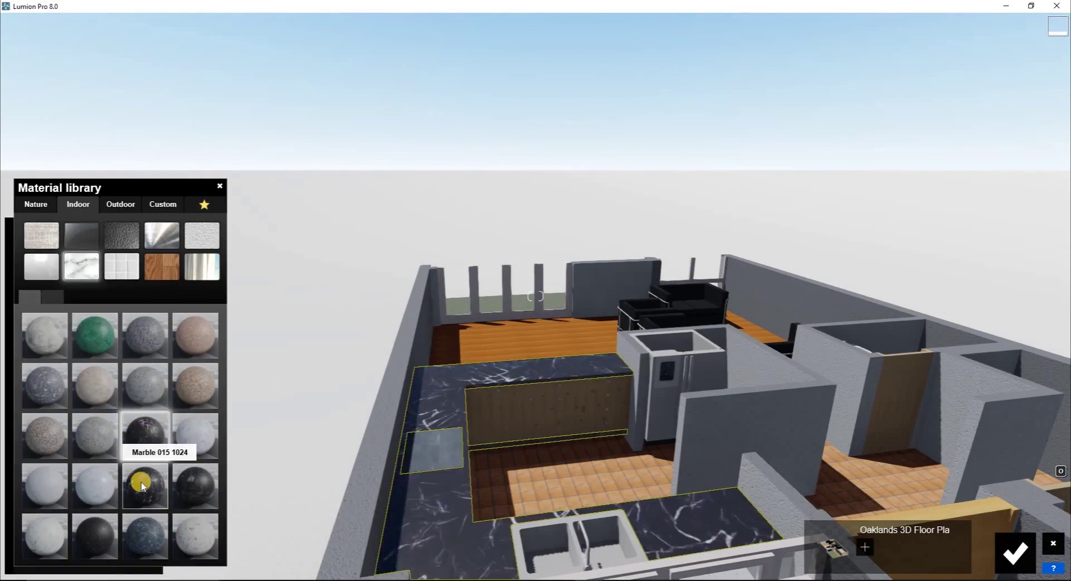
click(1015, 553)
Apply the indoor tile material Polii Tiles041 VAR1 3k to the kitchen and hallway floor
right_drag(872, 493, 239, 261)
key(s)
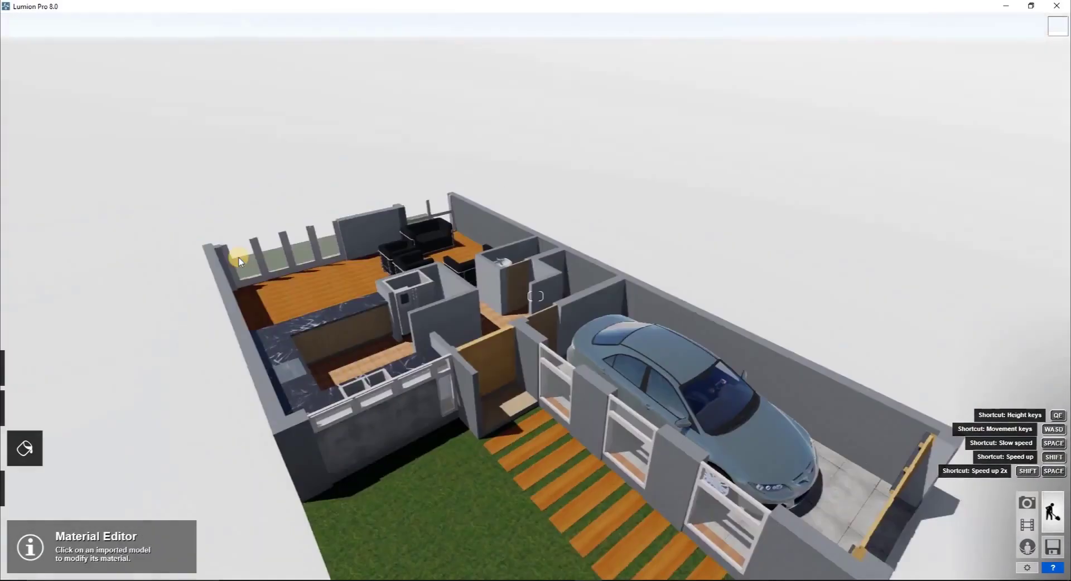
scroll(203, 400, up, 5)
click(581, 363)
click(145, 252)
click(74, 207)
click(52, 347)
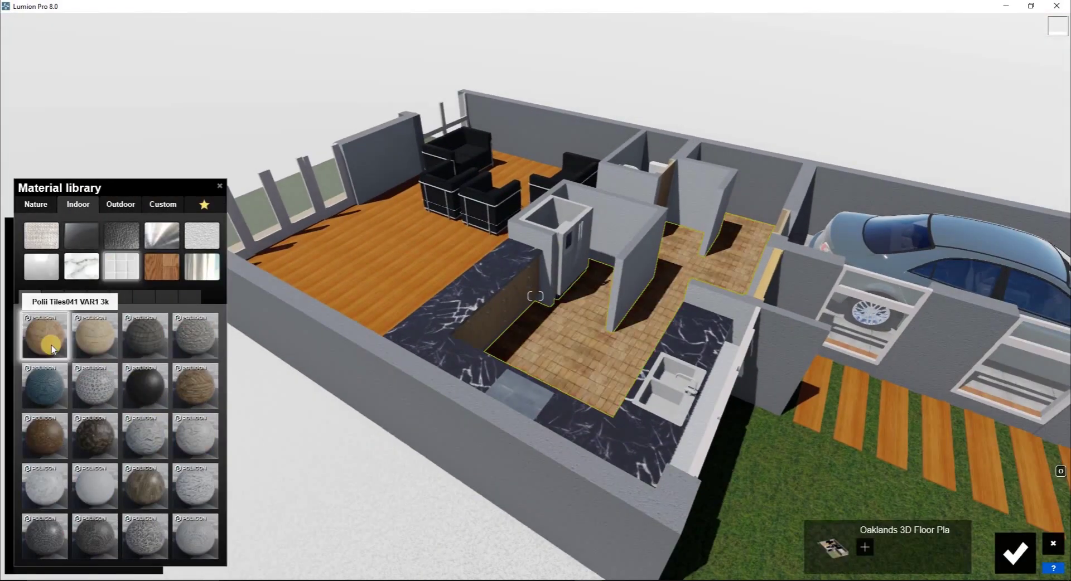
Replace the kitchen and hallway floor finish with a light grey tiled stone material from the outdoor library
click(120, 205)
click(144, 535)
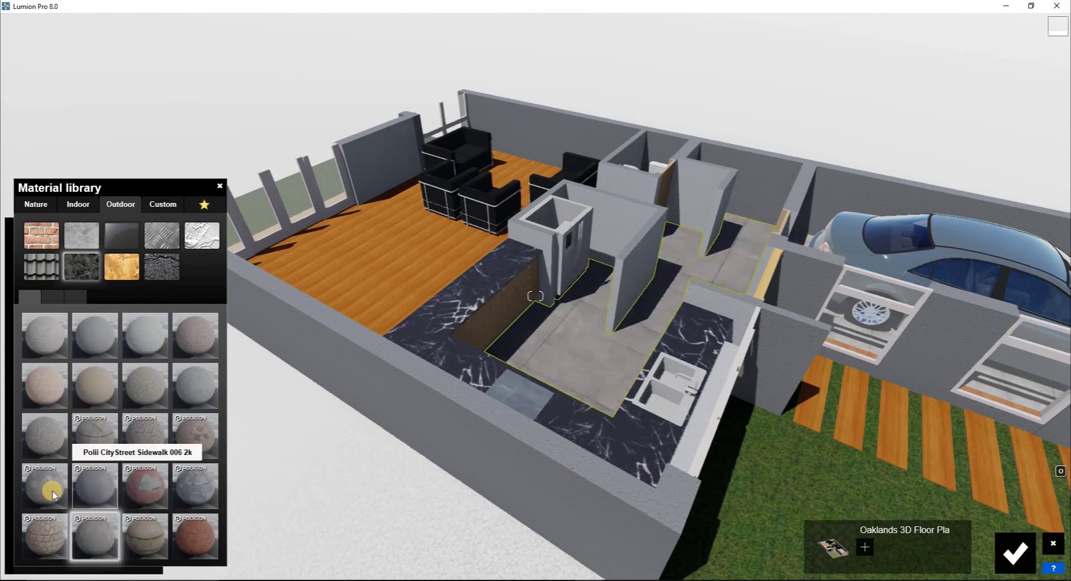
click(49, 302)
click(86, 362)
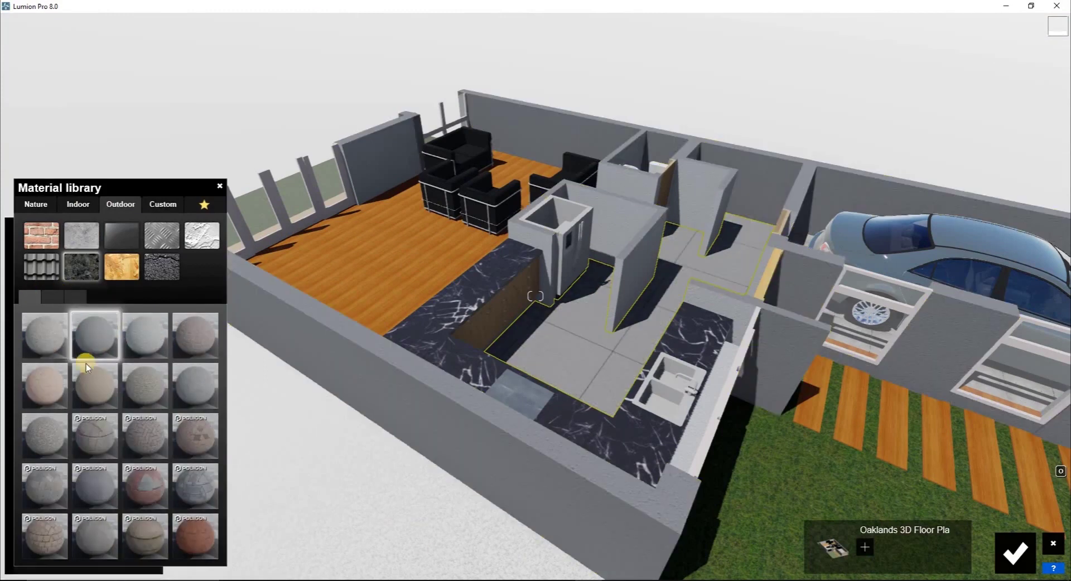
click(45, 441)
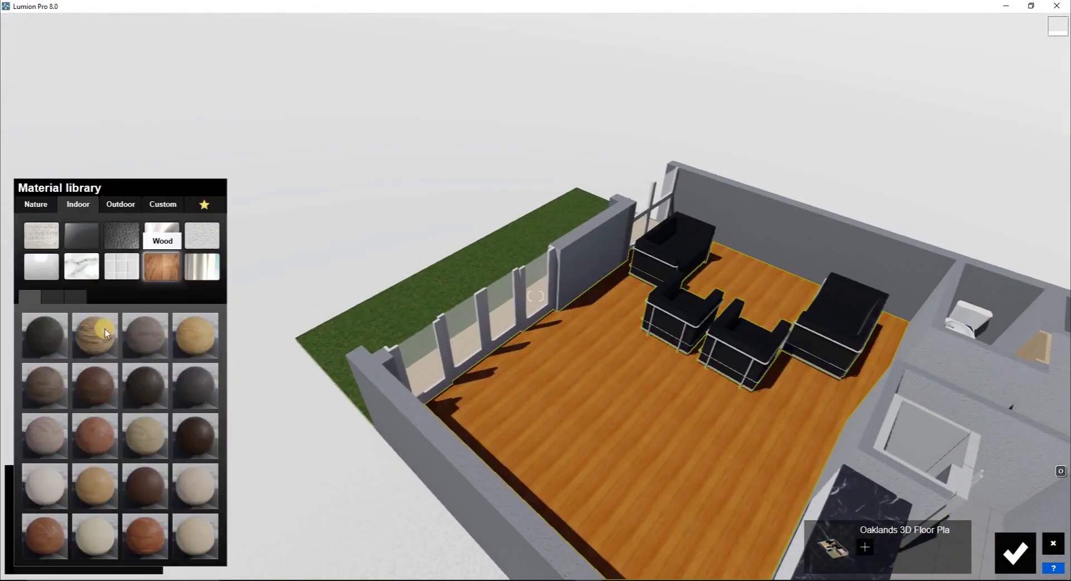
Apply a dark brown indoor wood to the living room floor and a light plank wood to the strip outside its windows
click(94, 335)
click(95, 385)
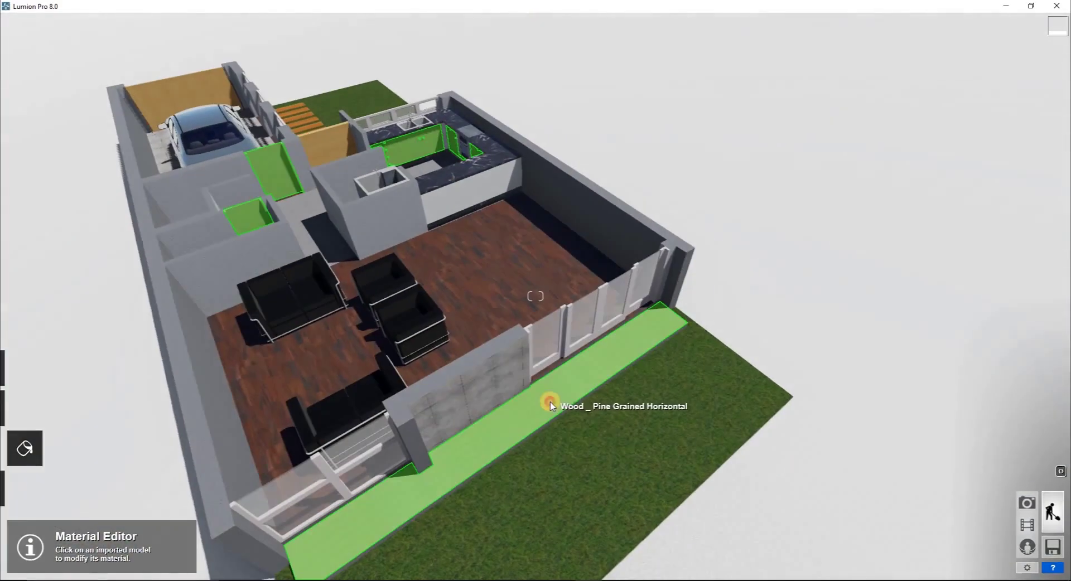
click(548, 403)
click(155, 272)
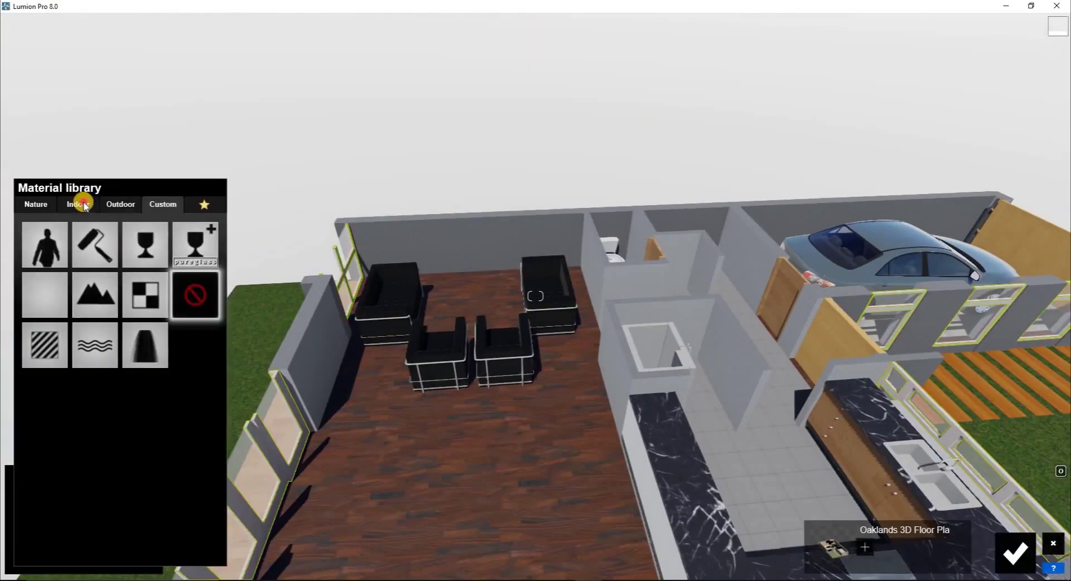
Assign the custom glass material to the windows
click(150, 246)
click(443, 347)
click(151, 247)
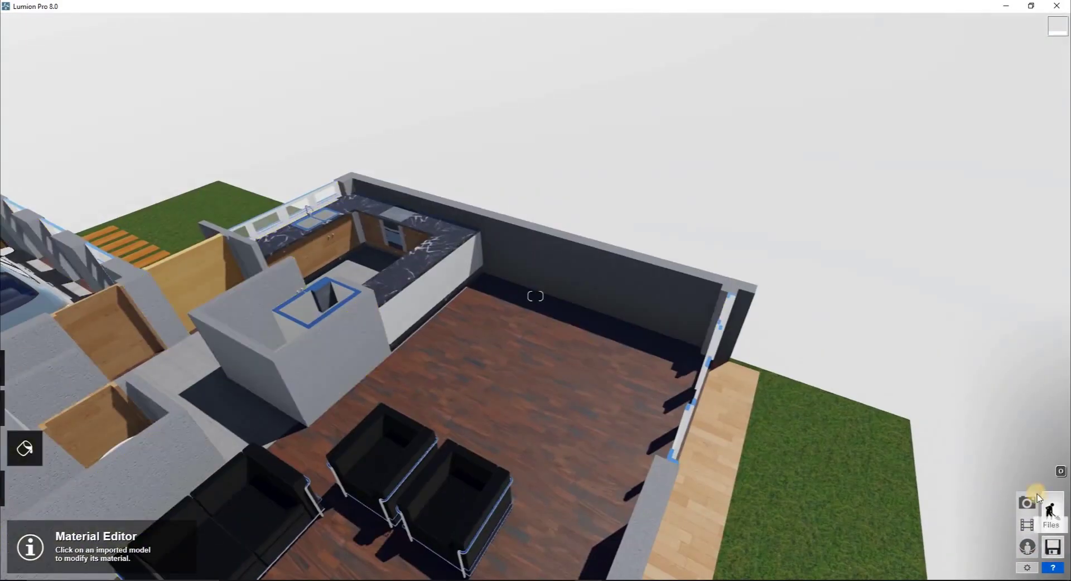
Place a white rounded table from the indoor library on the living room floor, between the armchairs and the outer wall
click(173, 507)
click(641, 120)
click(304, 173)
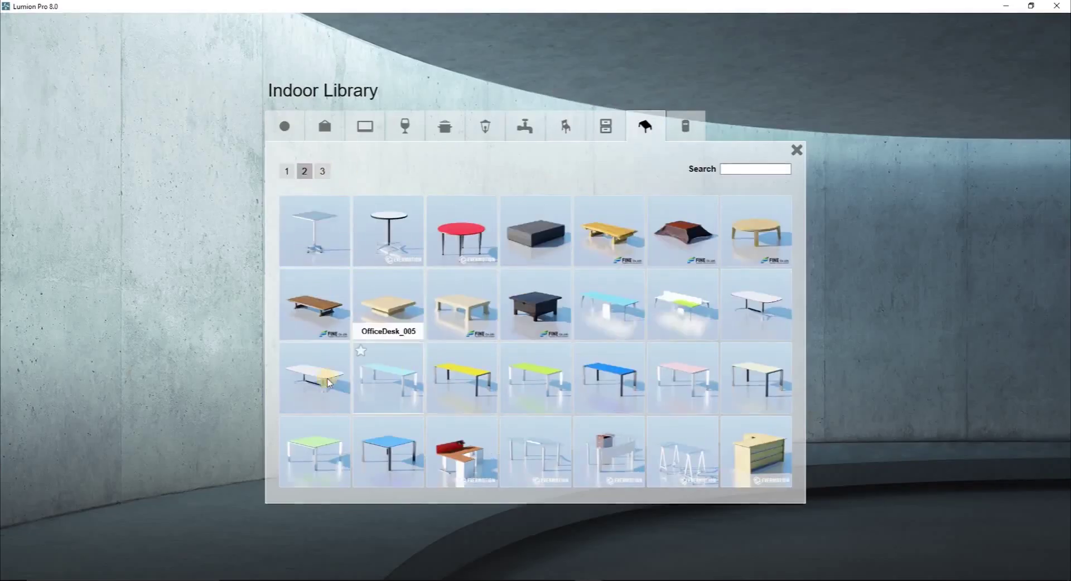
click(390, 306)
drag(535, 297, 479, 399)
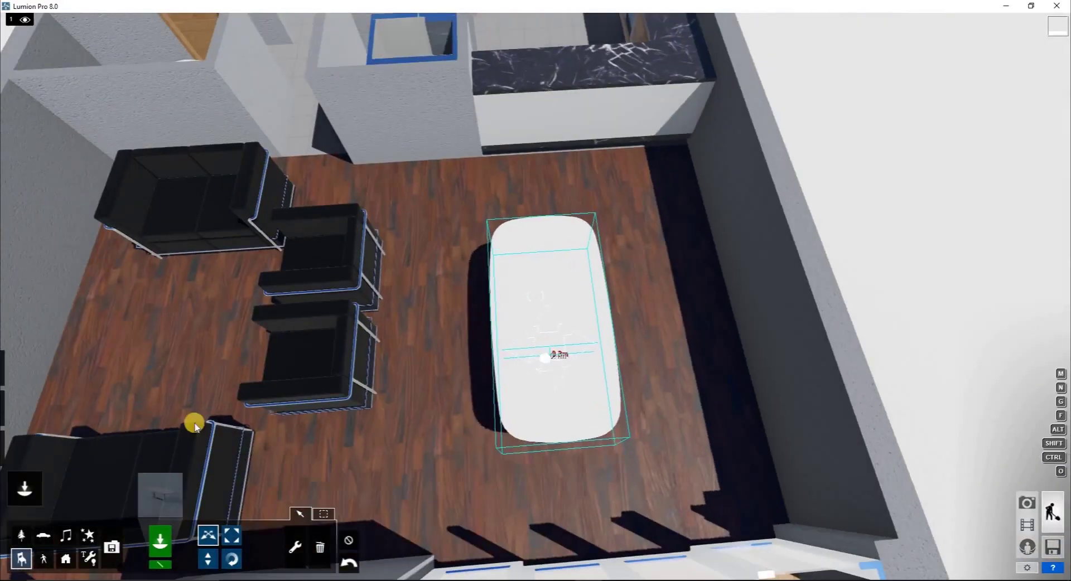
Place shell-shaped chairs from the indoor library around the white table
click(160, 493)
click(565, 122)
click(612, 303)
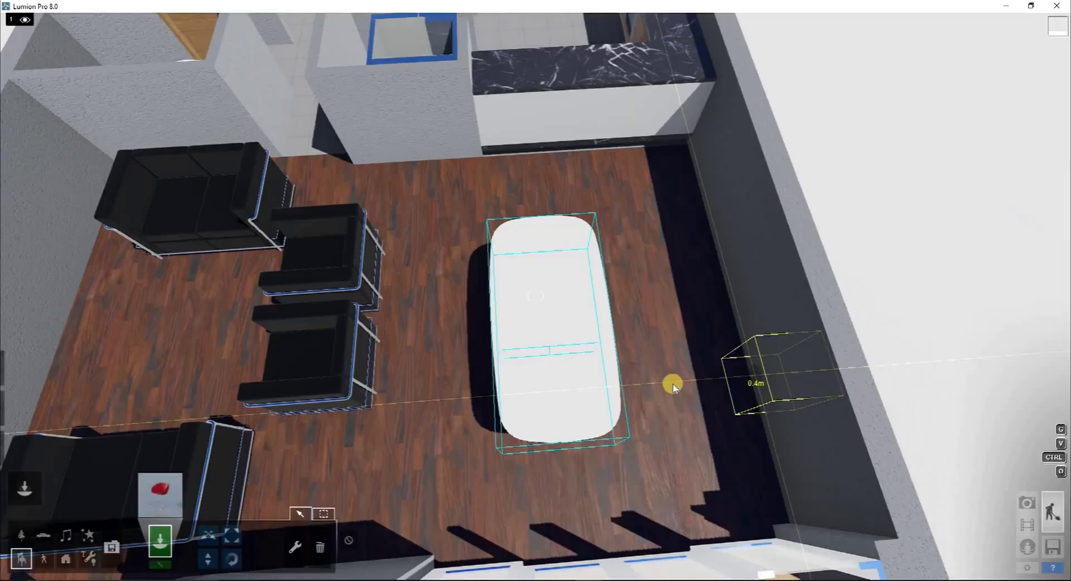
click(208, 536)
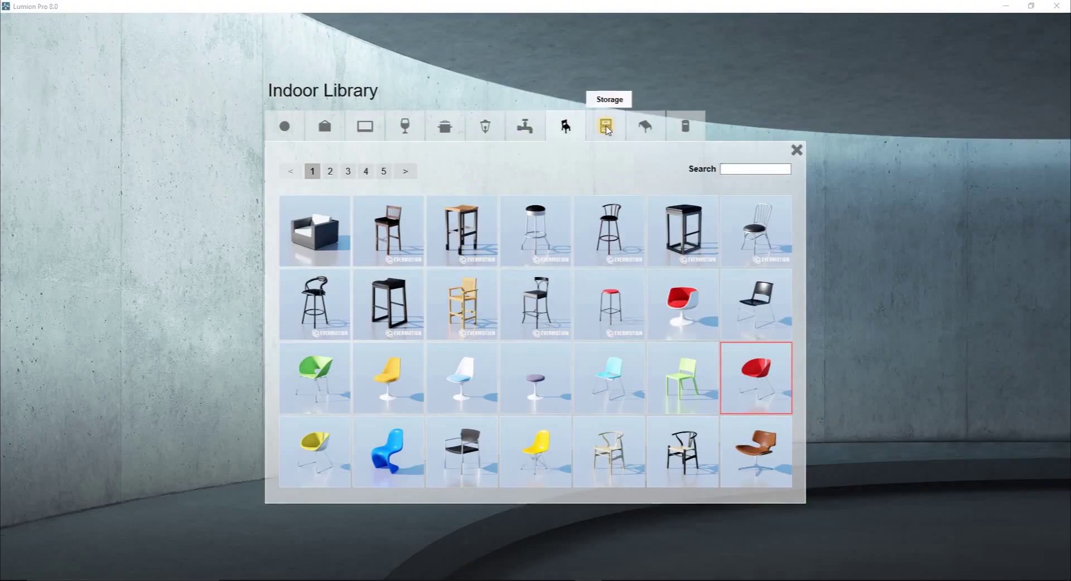
Place a long brown wooden sideboard from the storage library along the wall beside the dining table
click(606, 127)
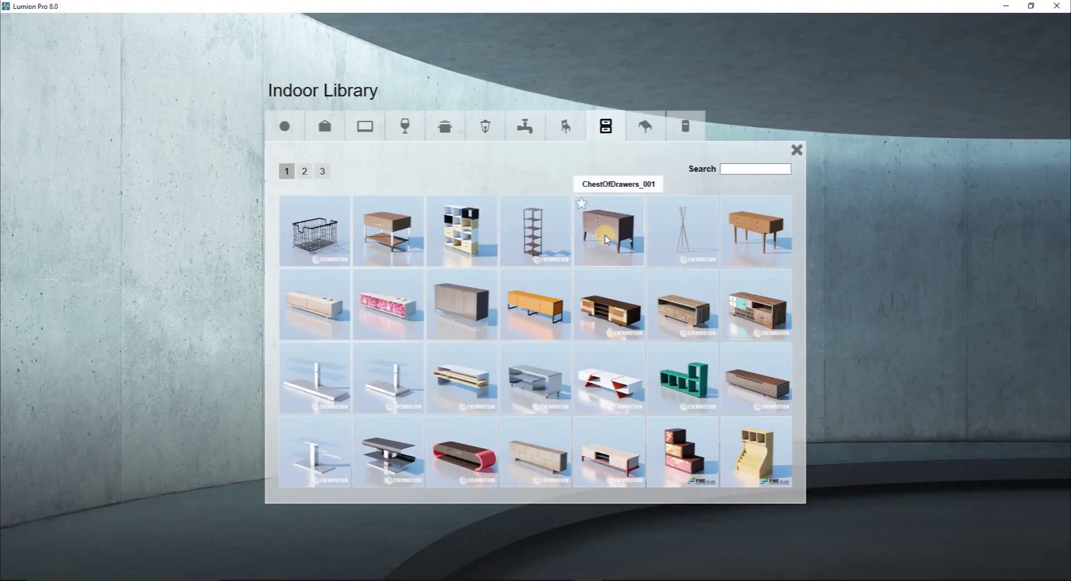
click(305, 172)
click(286, 171)
click(305, 171)
click(535, 380)
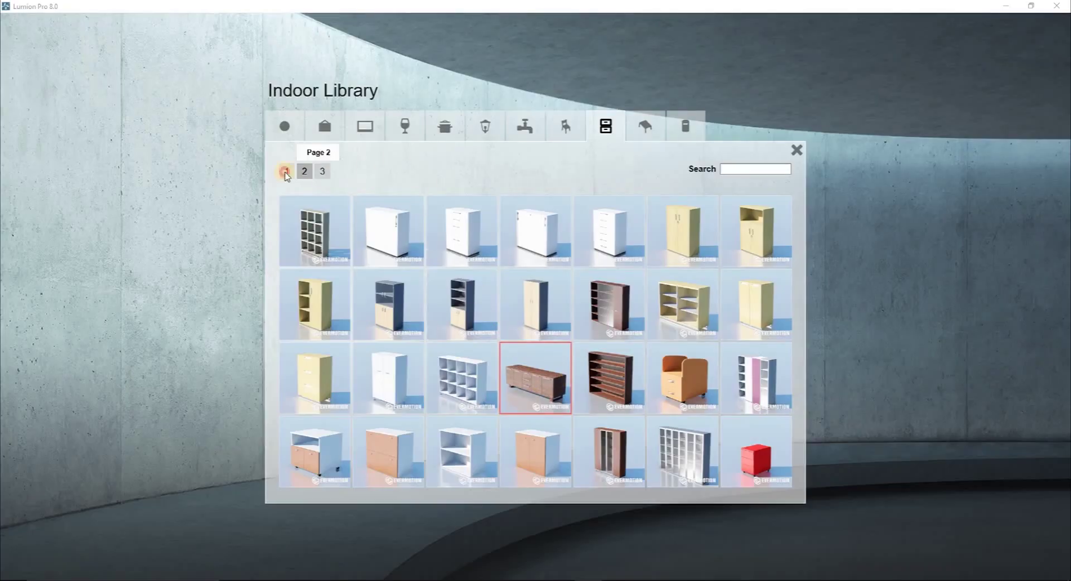
Try a long low brown storage cabinet against the lounge wall between the sofas and rotate it
click(285, 173)
click(742, 379)
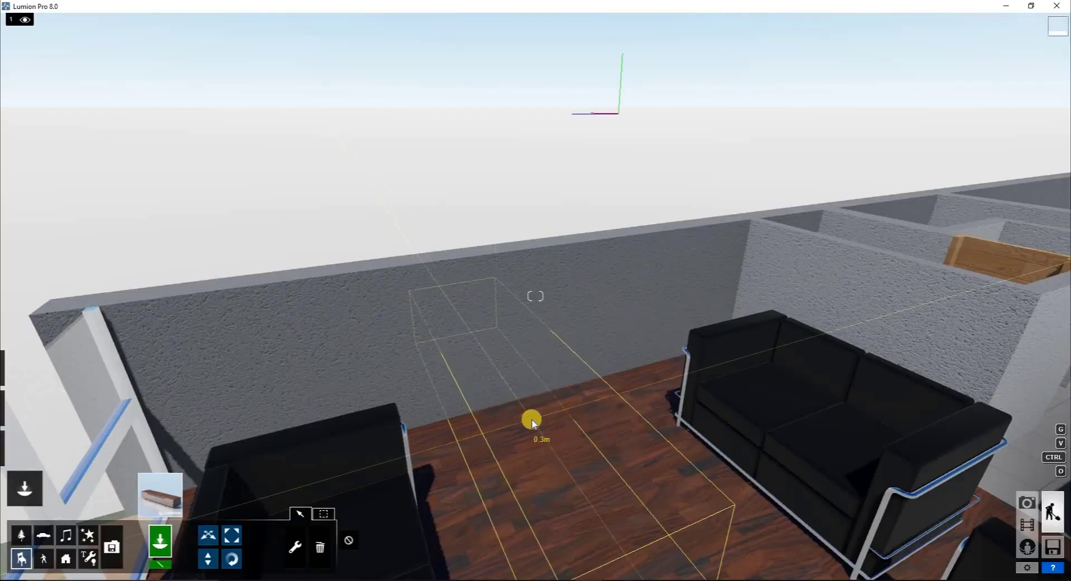
click(531, 420)
click(232, 559)
drag(531, 422, 569, 484)
right_drag(569, 483, 572, 484)
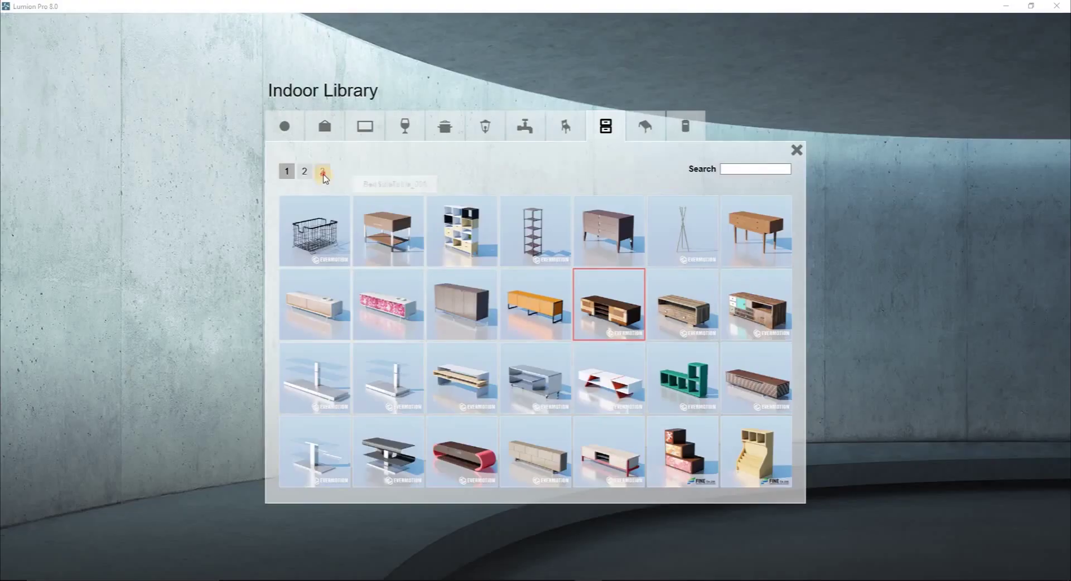
Place the white TV stand from the storage library against the lounge wall between the sofas
click(304, 172)
click(286, 171)
click(612, 477)
click(569, 270)
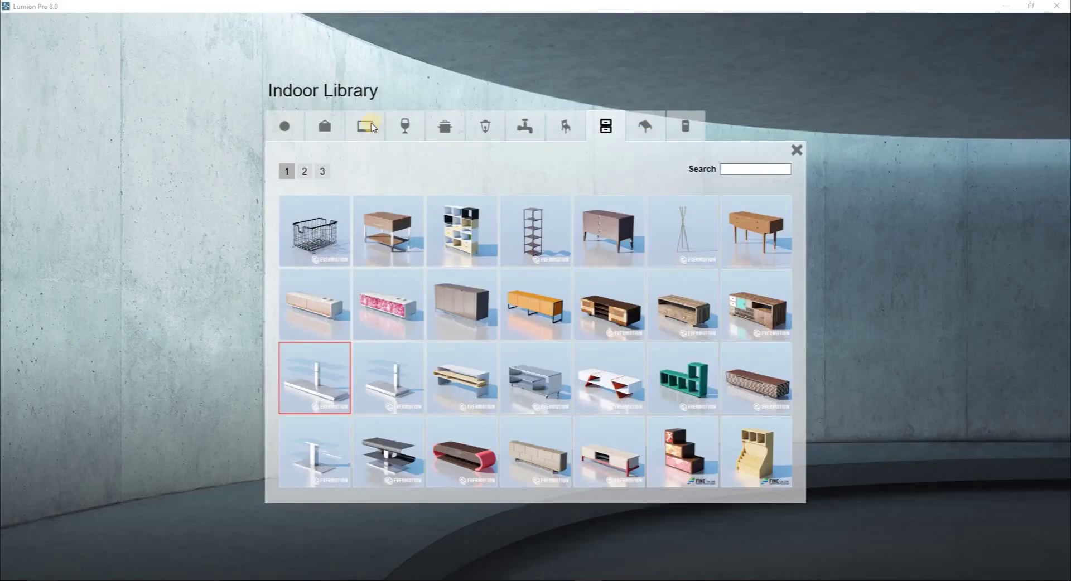
Add a flat-screen TV from the indoor electronics library on the stand and rotate it to face the seating
click(306, 170)
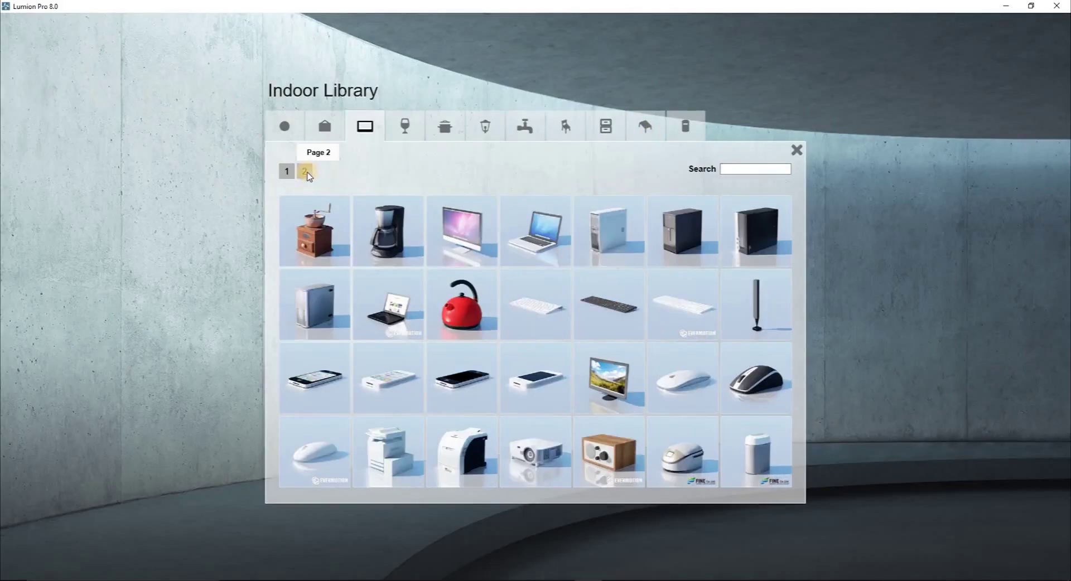
click(613, 383)
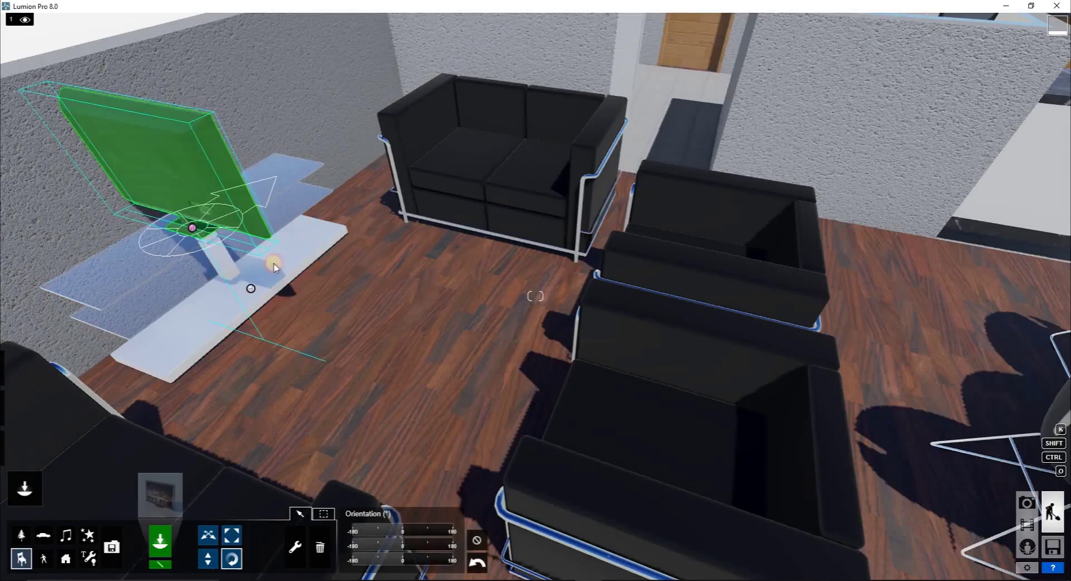
drag(274, 268, 216, 240)
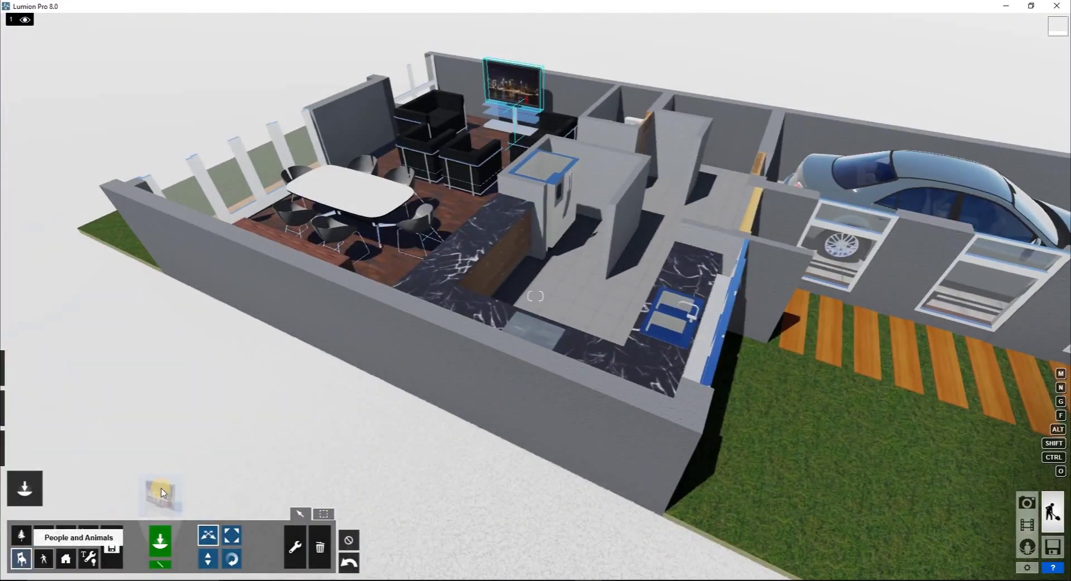
Place the silhouette of a person with a dog on the wooden garden path and rotate it along the path
click(161, 493)
click(650, 134)
click(529, 252)
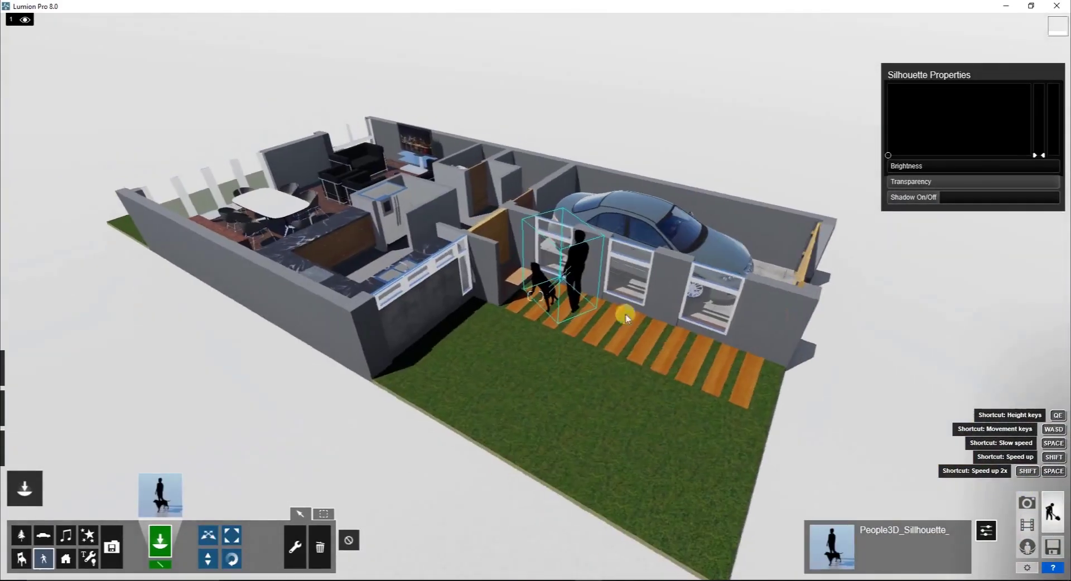
click(232, 559)
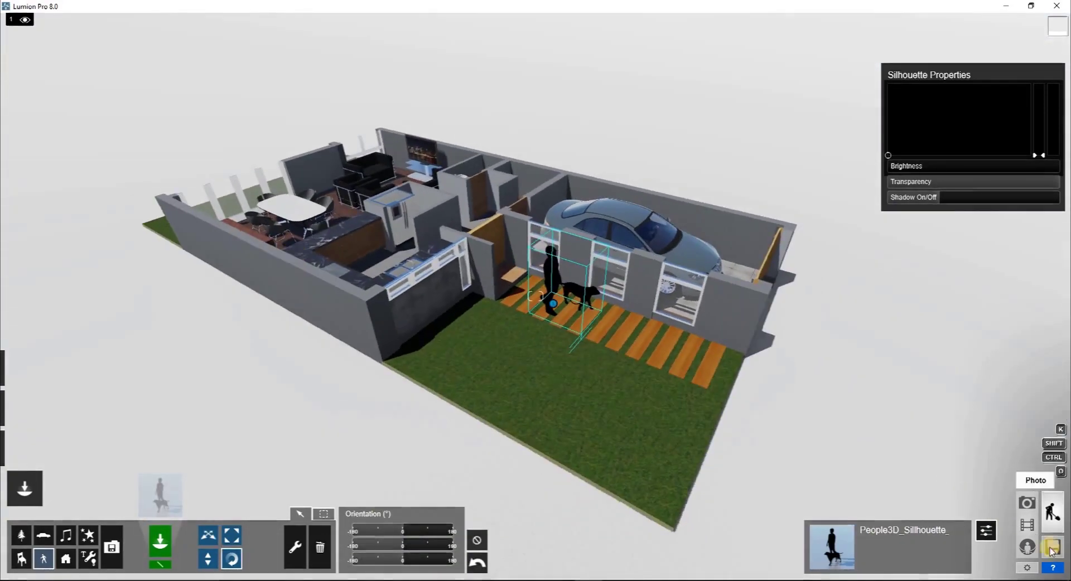
Switch to photo mode and frame the whole floor plan from above
click(1028, 503)
right_drag(419, 288, 417, 289)
mouse_move(558, 254)
right_down()
mouse_move(555, 243)
mouse_move(531, 256)
mouse_move(558, 249)
right_up()
click(25, 107)
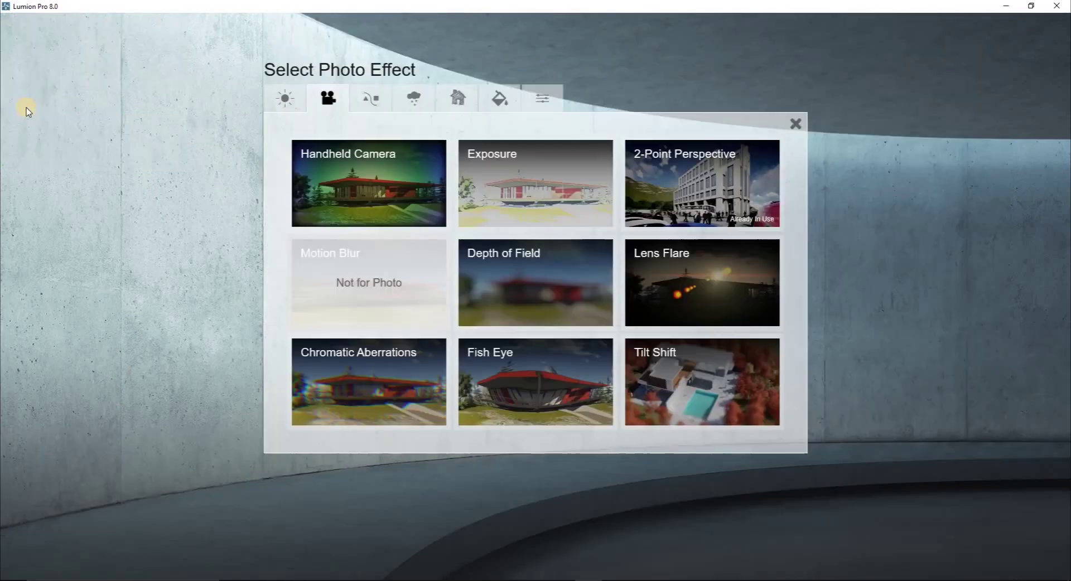
click(284, 101)
click(796, 124)
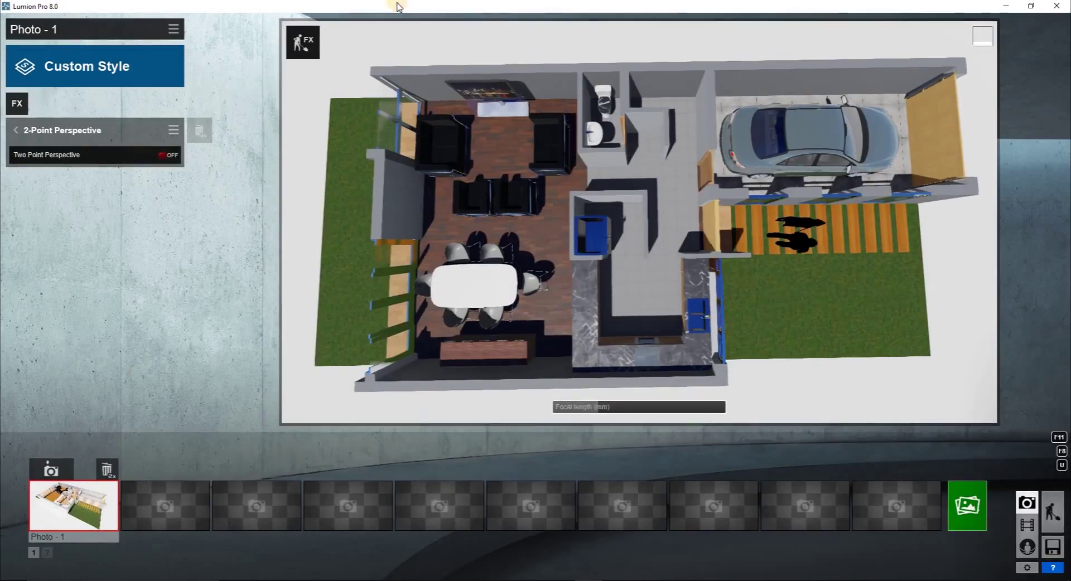
Store the overhead camera view in the second photo slot
click(144, 470)
right_drag(602, 279, 600, 275)
click(144, 470)
Render the current shot at Desktop size 1920x1080 and save it as the JPG file Oaklands 3D Floor Layout
click(968, 502)
click(445, 442)
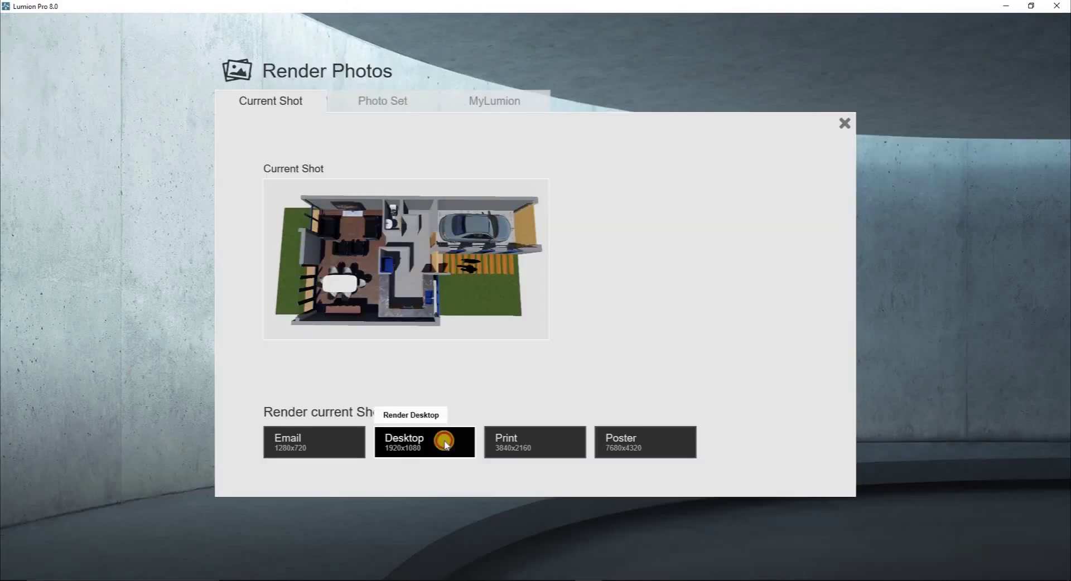
text(Oaklands 3D Floor Layout)
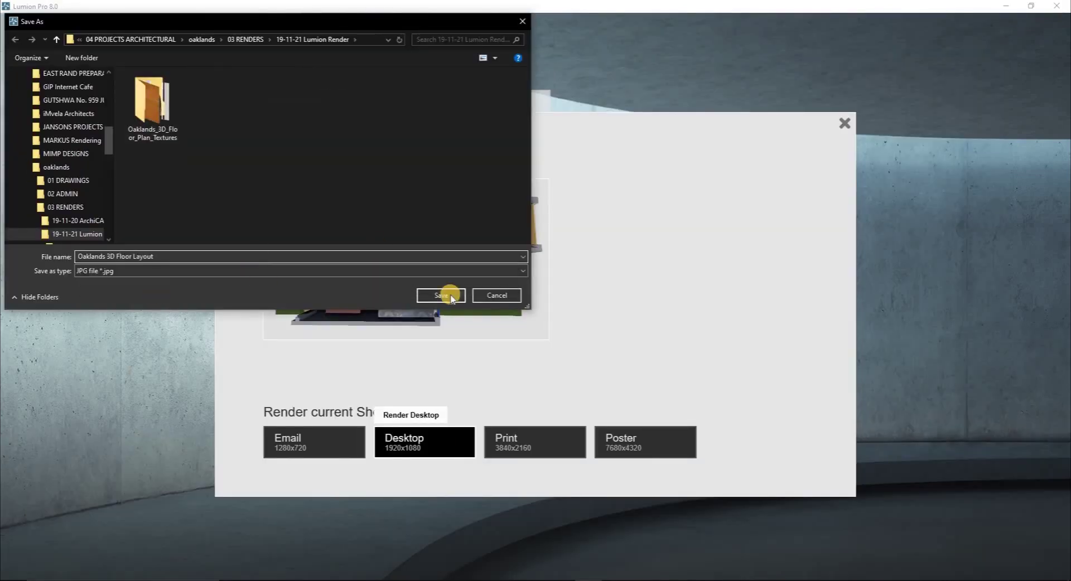
click(441, 295)
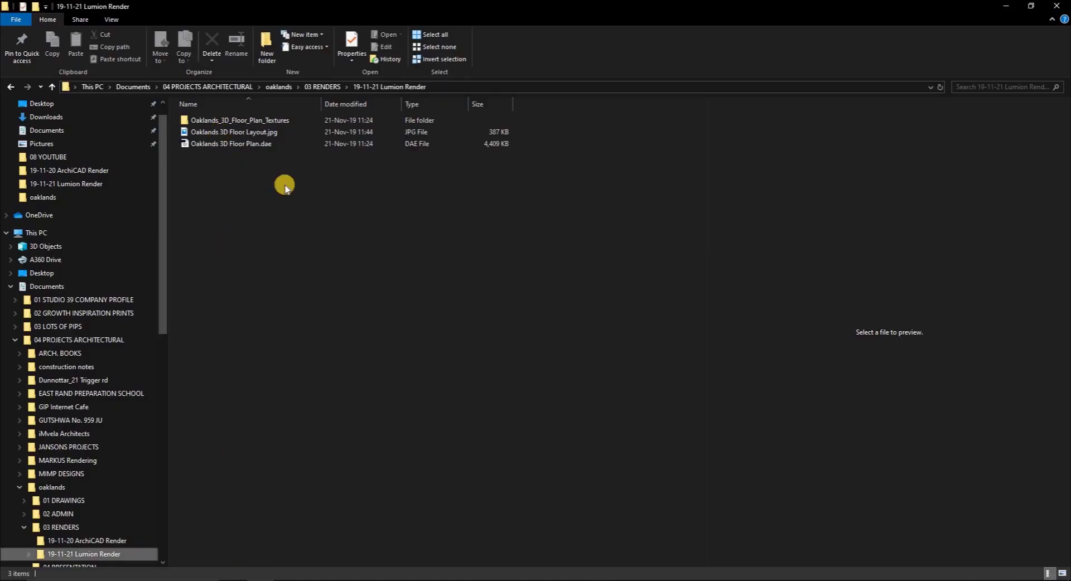
Group the files in the 19-11-21 Lumion Render folder by type
click(349, 230)
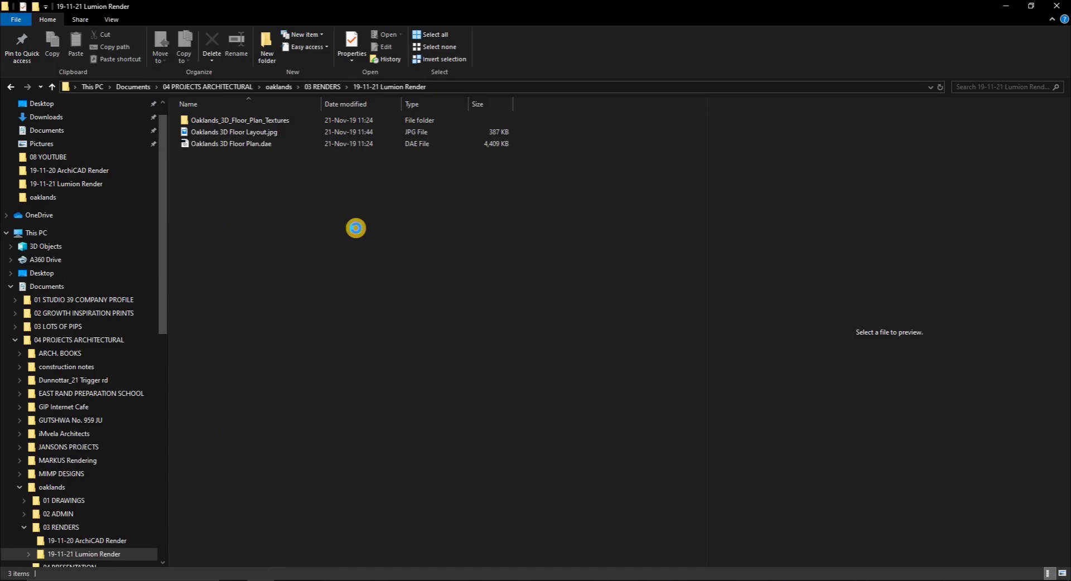
right_click(357, 232)
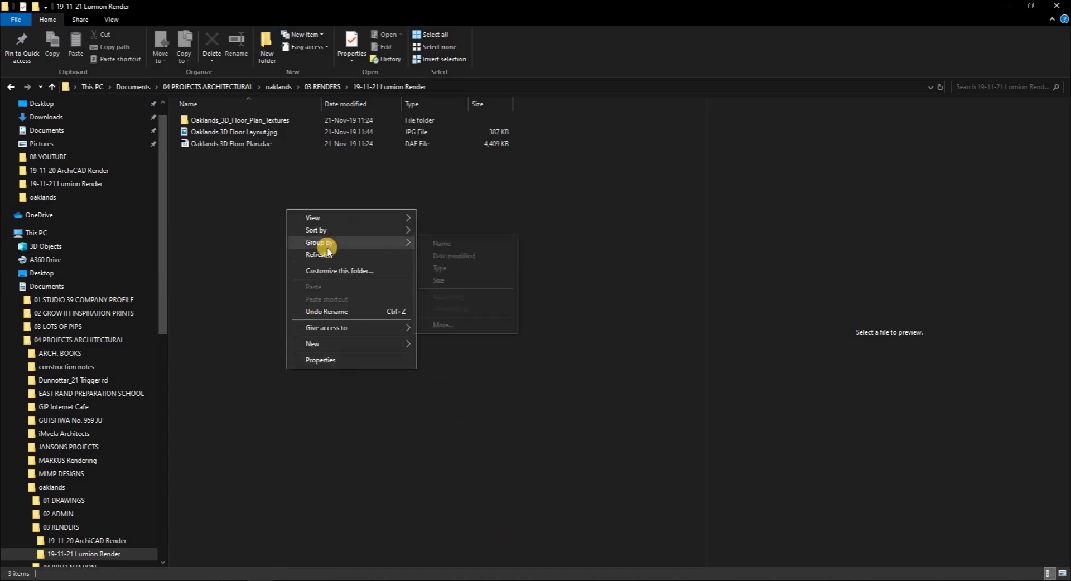
click(404, 244)
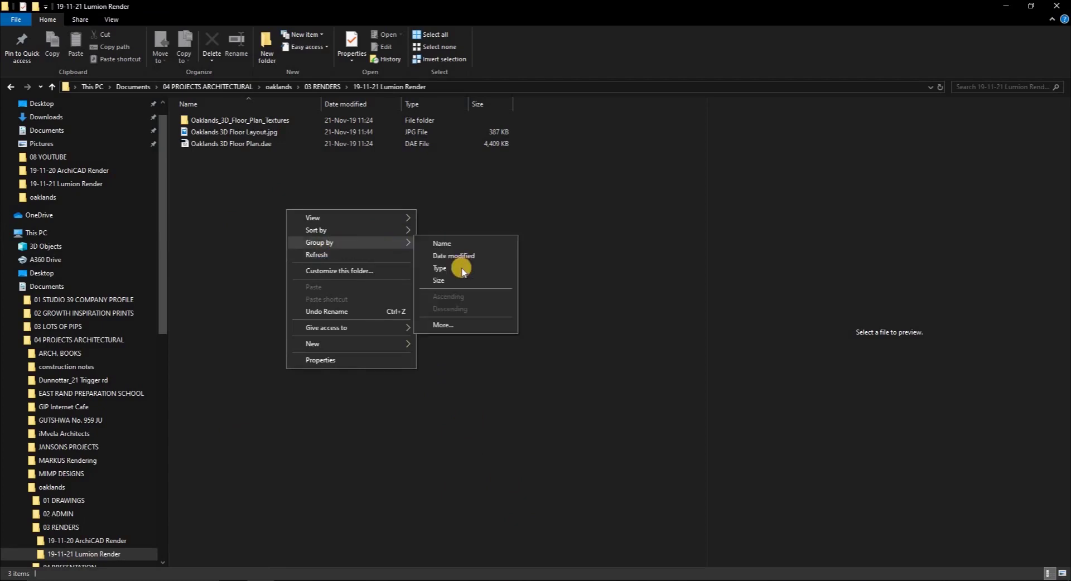
click(440, 269)
Open Oaklands 3D Floor Layout.jpg to inspect the finished render, and return to its folder
click(241, 197)
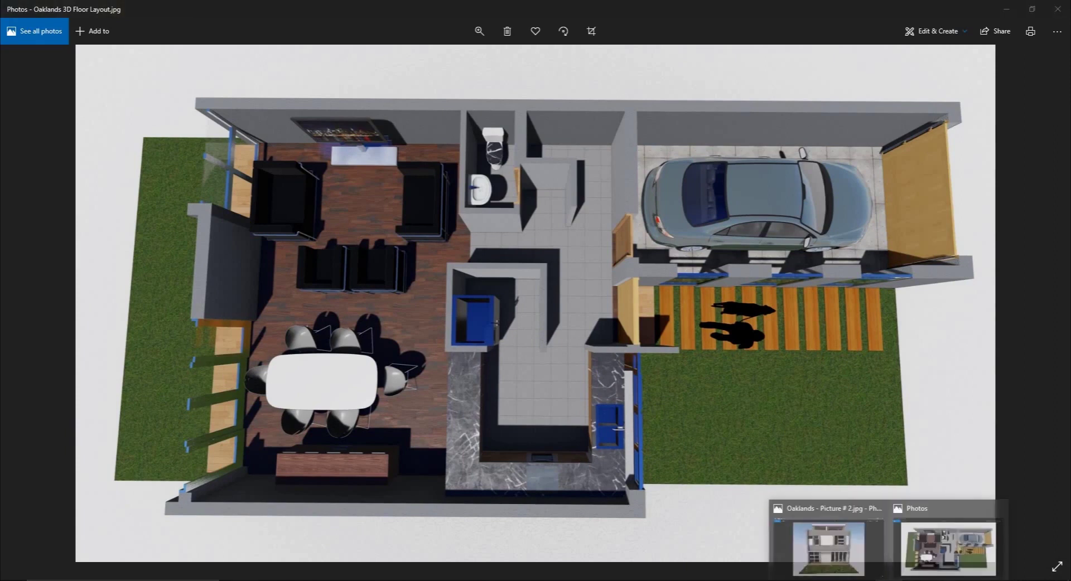
click(846, 562)
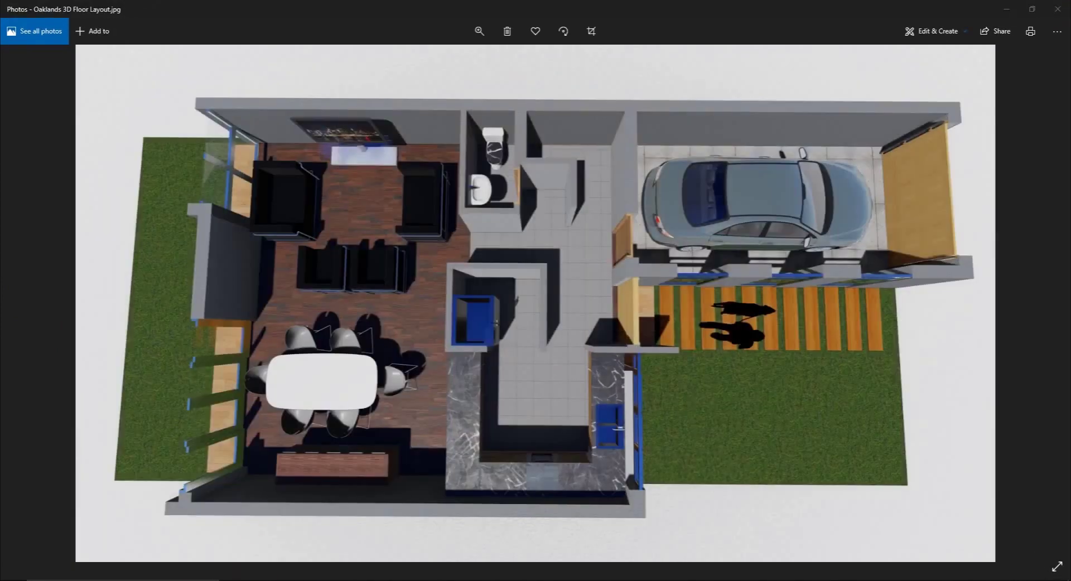
key(alt+Tab)
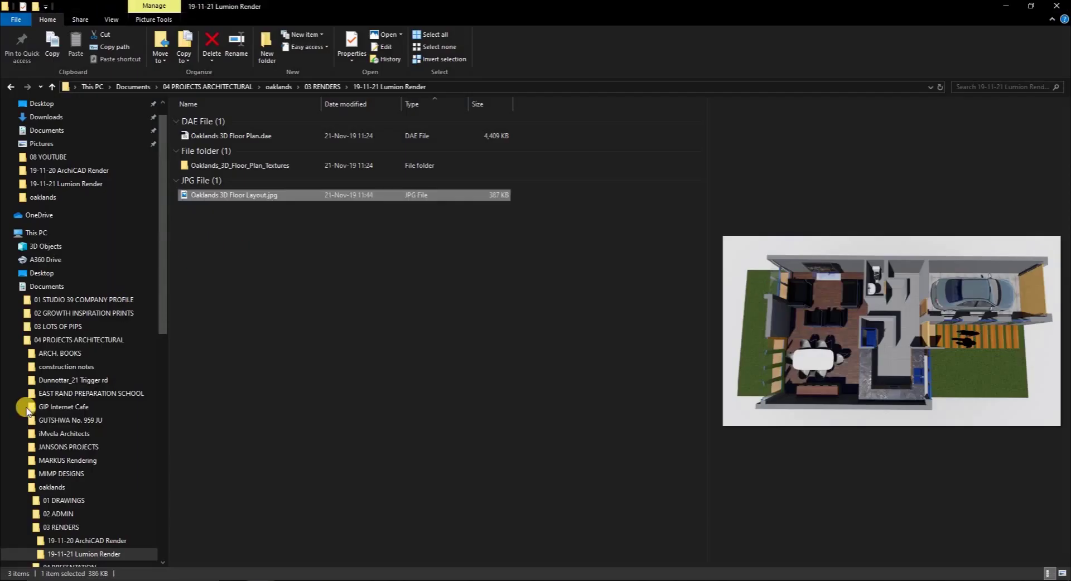
Open Oaklands - Picture # 3.jpg from the 19-11-20 ArchiCAD Render folder for comparison
click(61, 540)
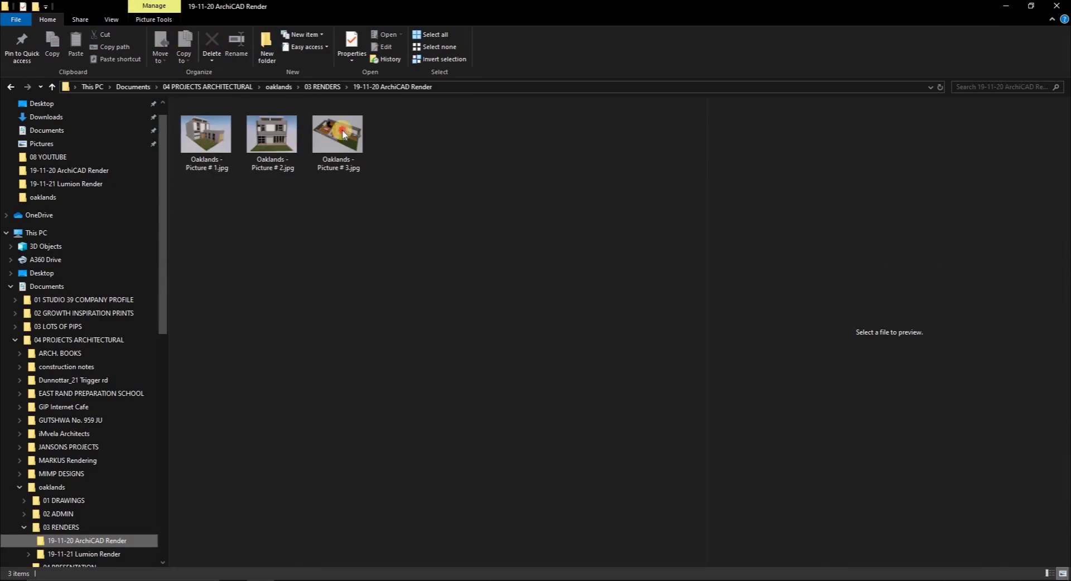
click(343, 132)
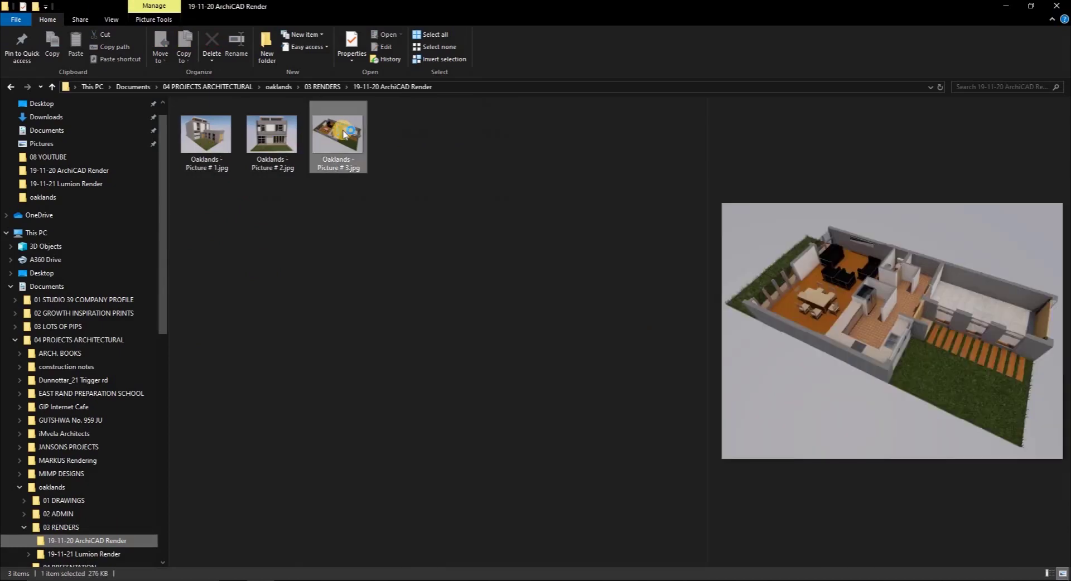
double_click(344, 133)
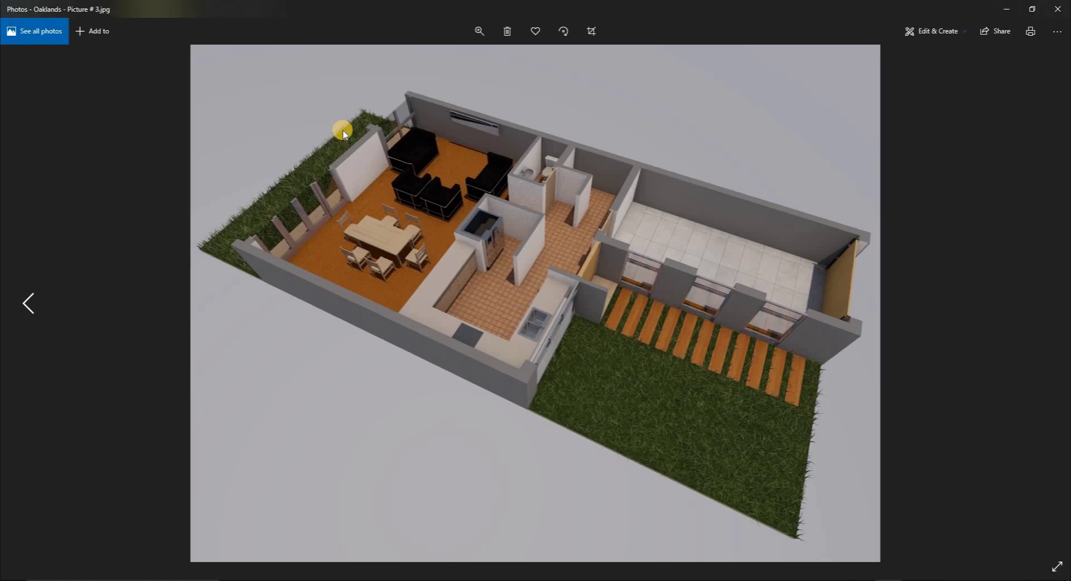
Switch back to the open Lumion render image to compare it with the ArchiCAD picture
key(alt+Tab)
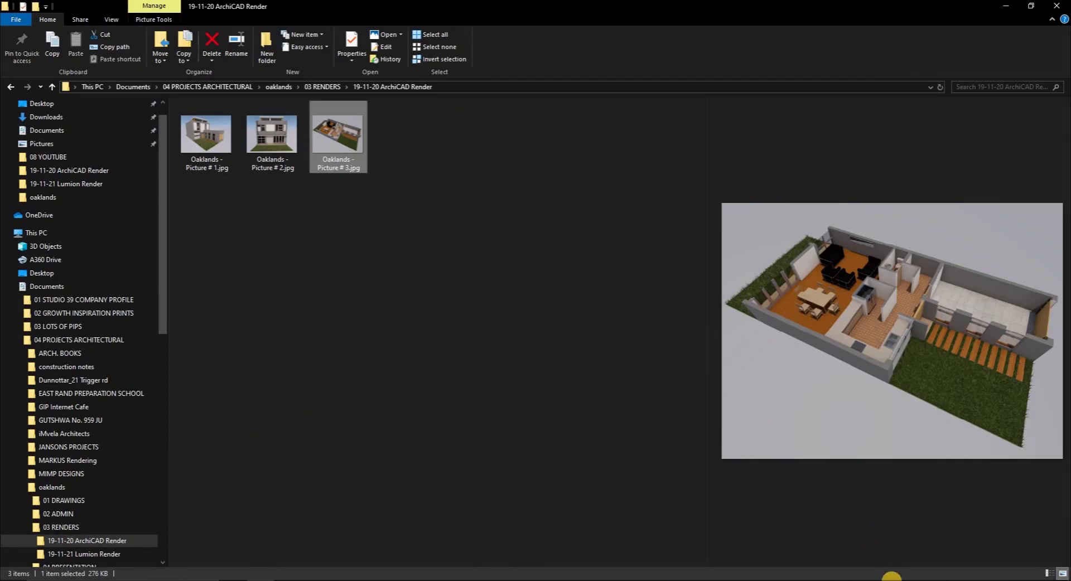
click(893, 580)
click(831, 552)
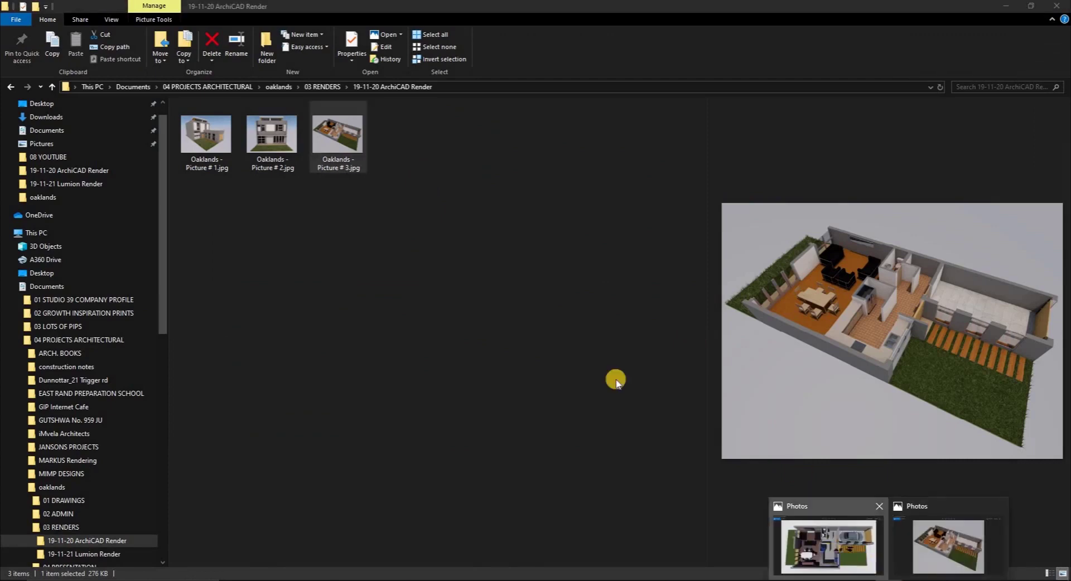